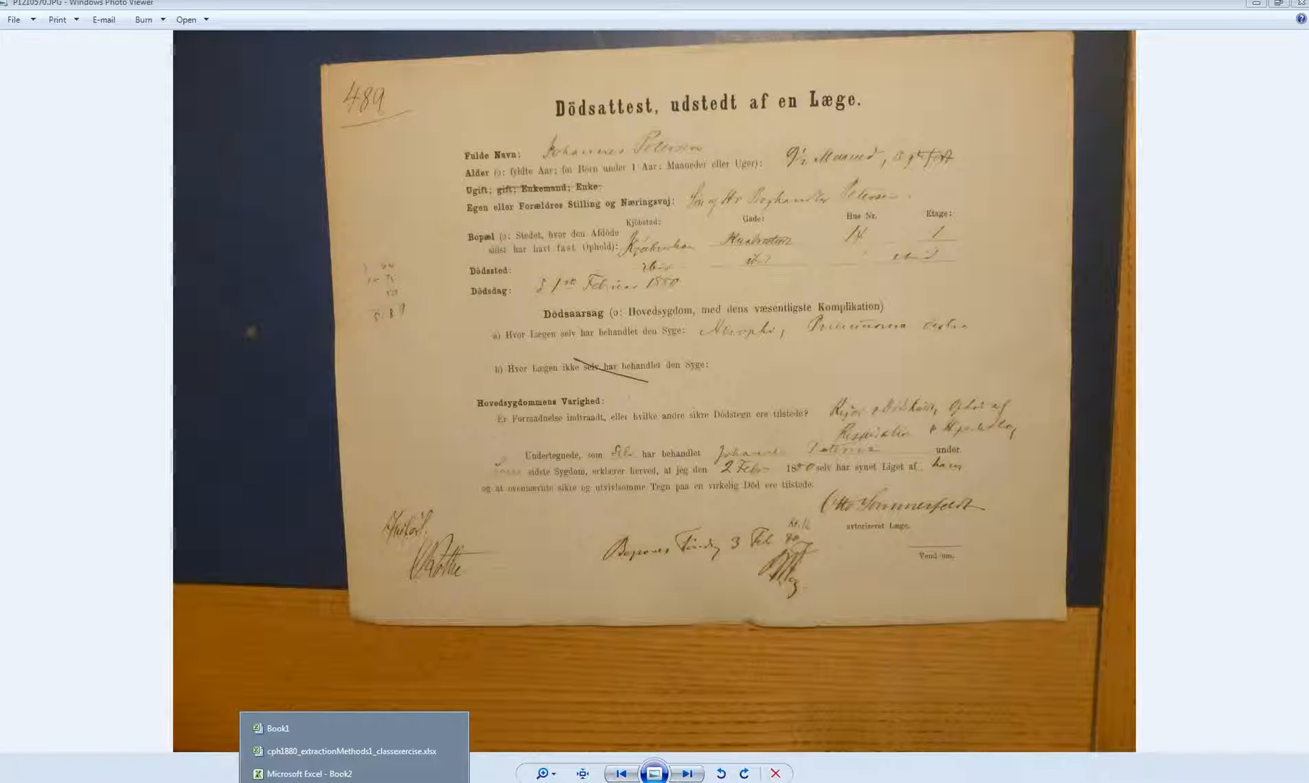
# Step: Show the next death certificate (563) in Photo Viewer, then bring the Book1 workbook forward
pyautogui.click(687, 774)
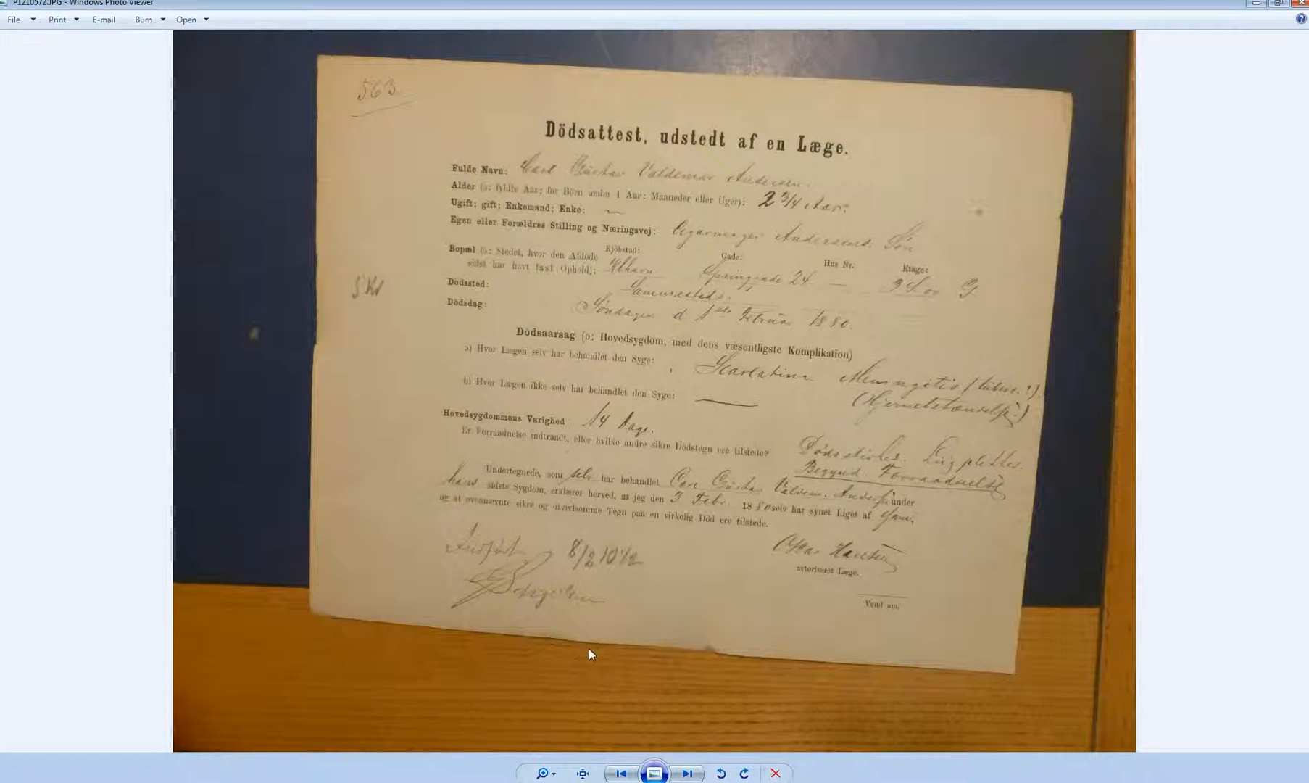
pyautogui.click(353, 782)
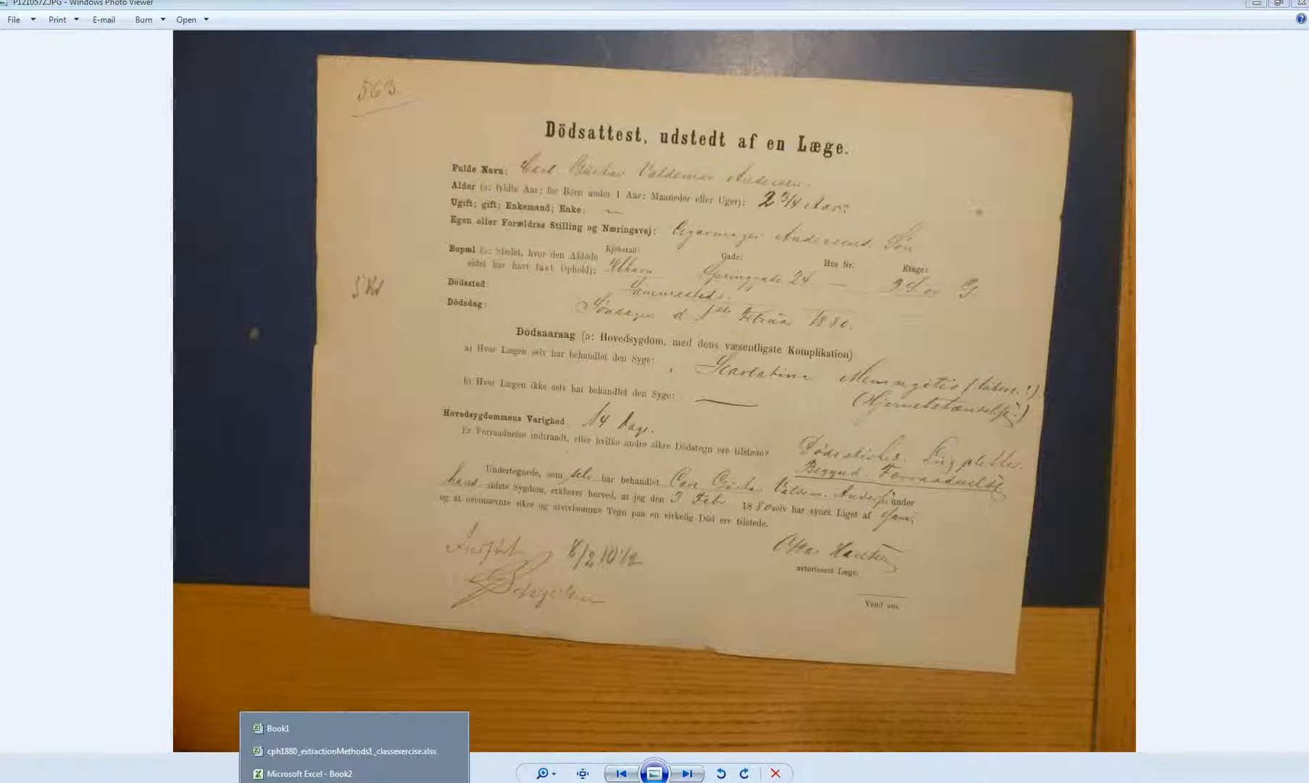
pyautogui.click(324, 737)
# Step: Switch to Book2 and rename its first sheet to Codebook
pyautogui.click(347, 765)
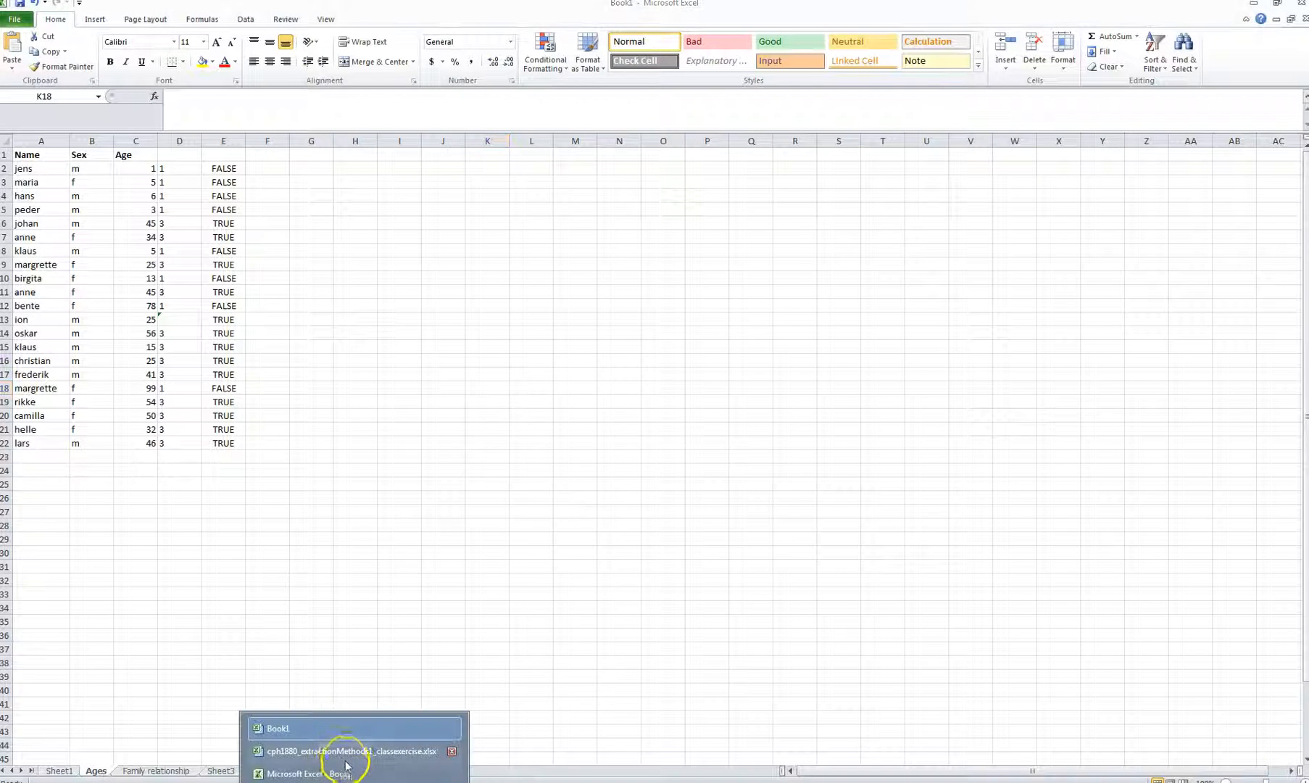
pyautogui.click(344, 772)
pyautogui.doubleClick(58, 771)
pyautogui.write('dodebook')
pyautogui.click(92, 594)
# Step: Enter the variables name and surname in A6:A7
pyautogui.click(51, 220)
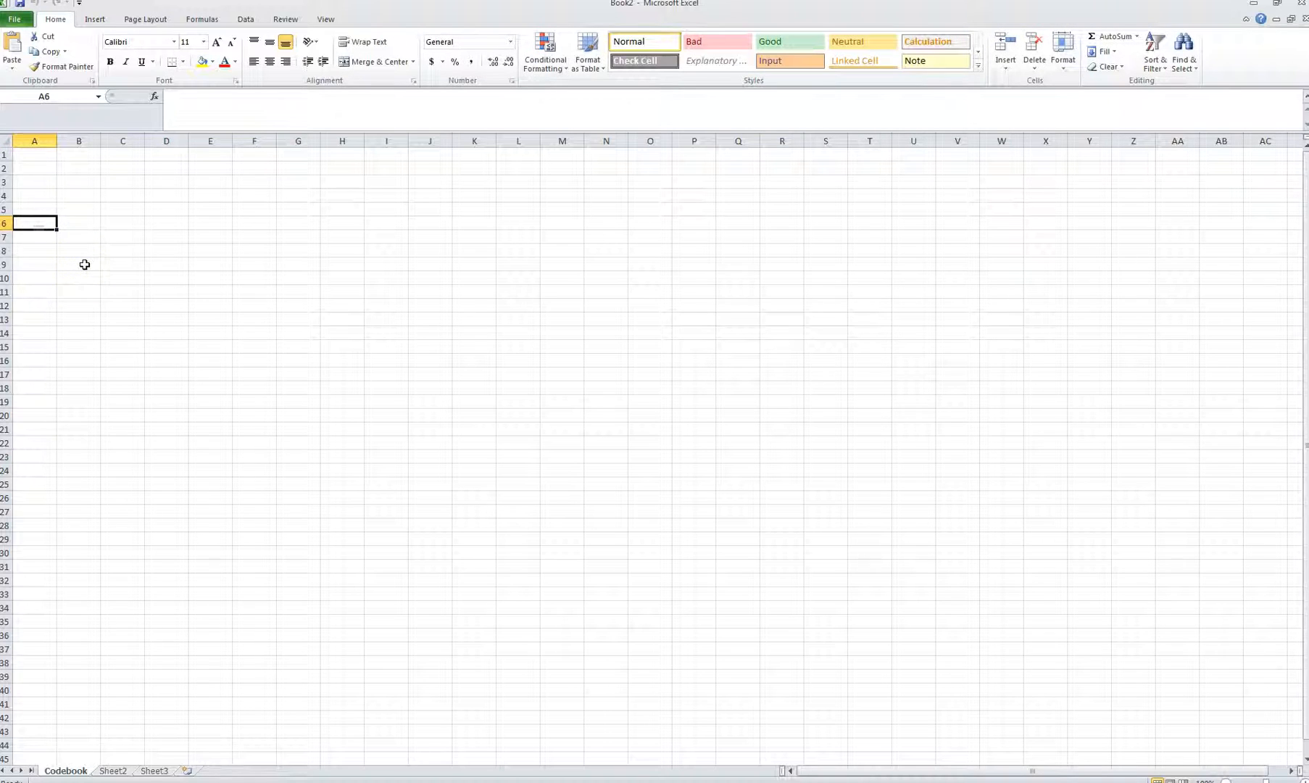
pyautogui.write('name')
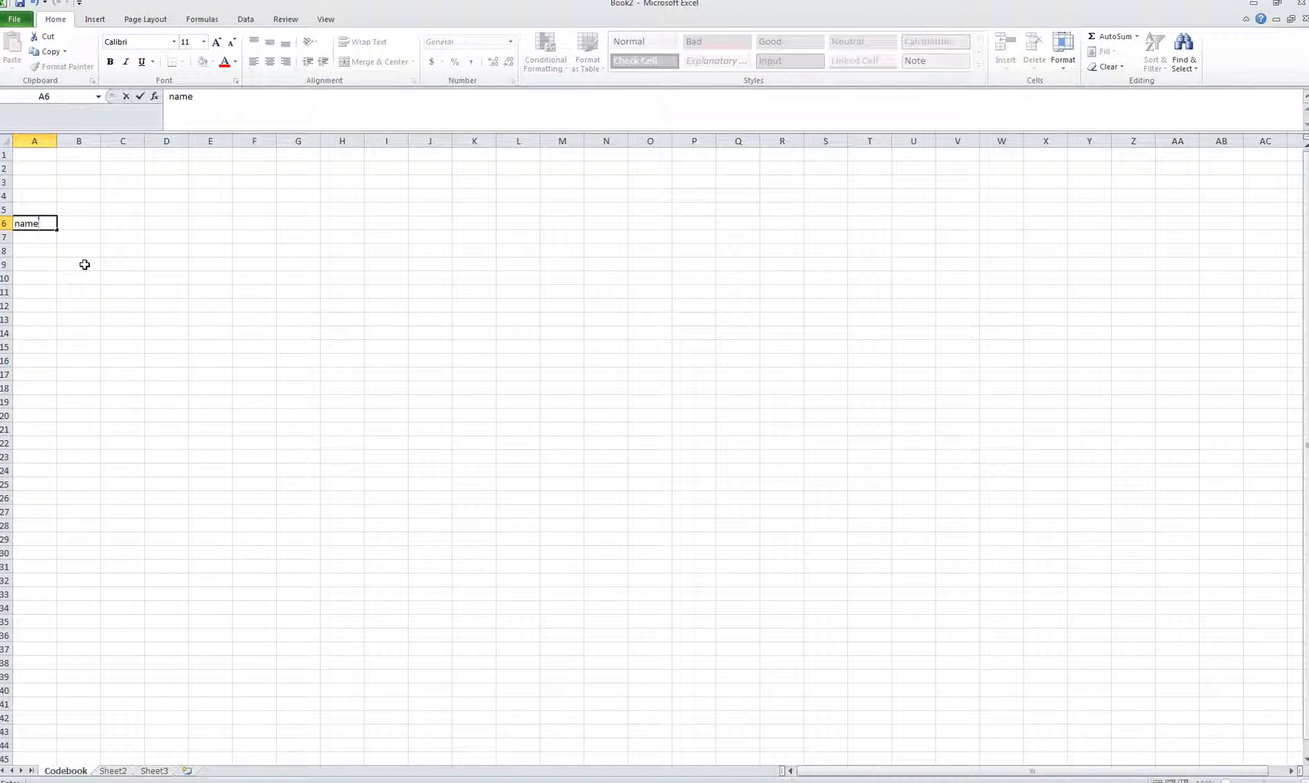
pyautogui.press('Return')
pyautogui.write('surname')
pyautogui.press('Return')
# Step: Set the type of both name and surname to text in B6:B7
pyautogui.press('Up')
pyautogui.press('Up')
pyautogui.press('Right')
pyautogui.write('text')
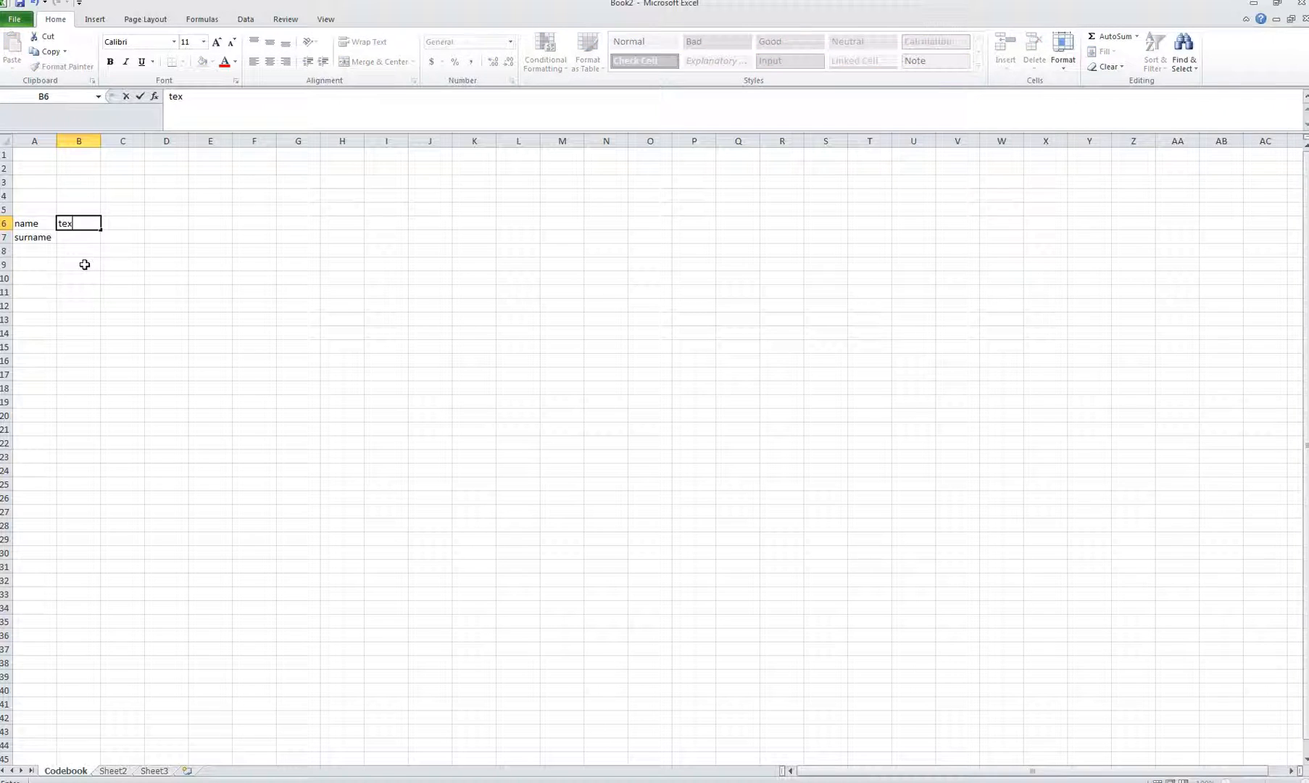
pyautogui.press('Return')
pyautogui.write('text')
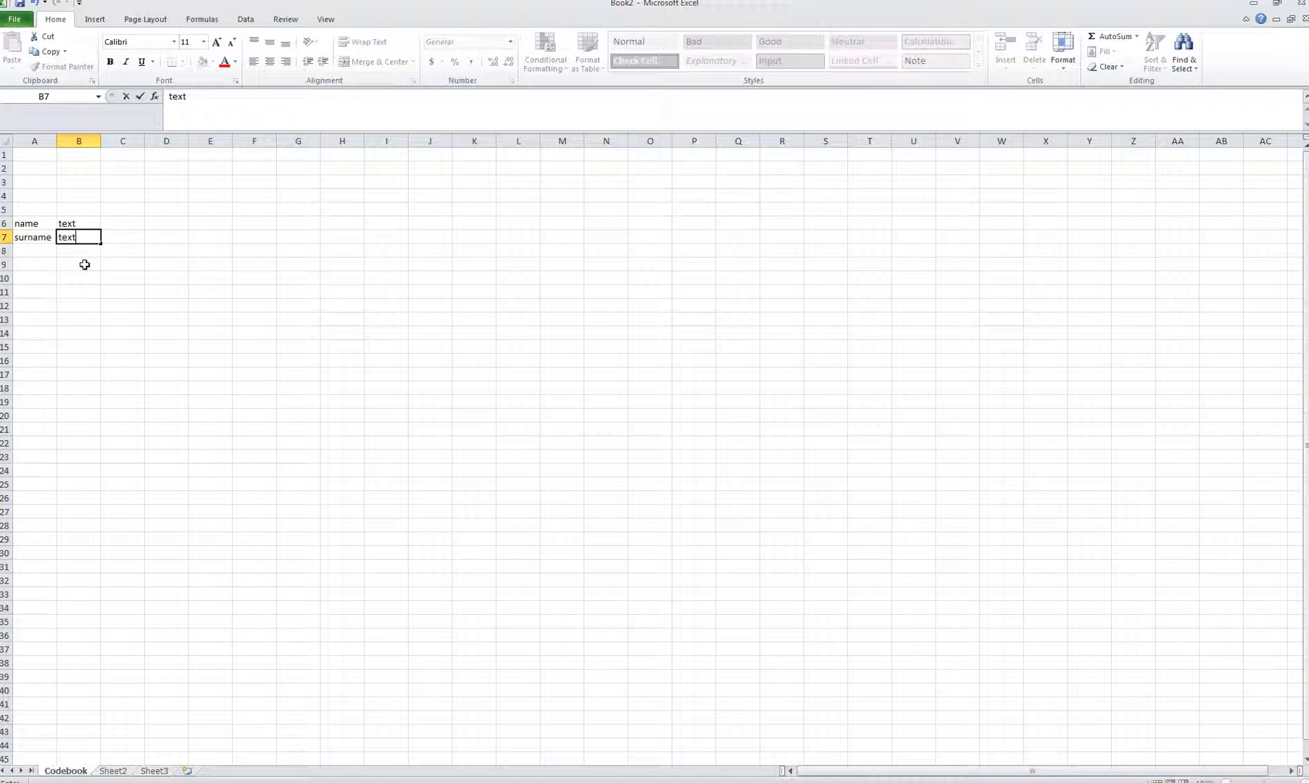
pyautogui.press('Return')
pyautogui.press('Left')
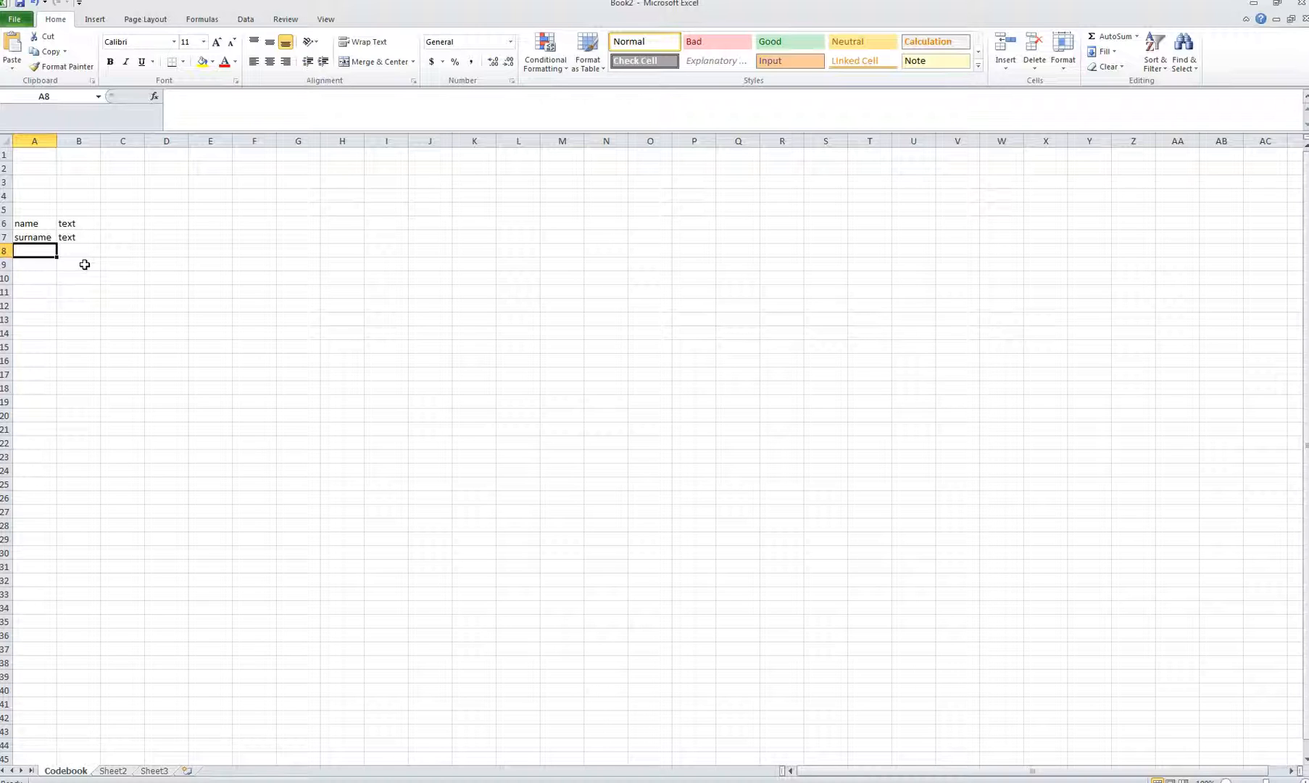
# Step: Widen column A and enter age in days, age in months and age in years
pyautogui.moveTo(57, 141)
pyautogui.mouseDown()
pyautogui.moveTo(102, 143)
pyautogui.moveTo(70, 142)
pyautogui.mouseUp()
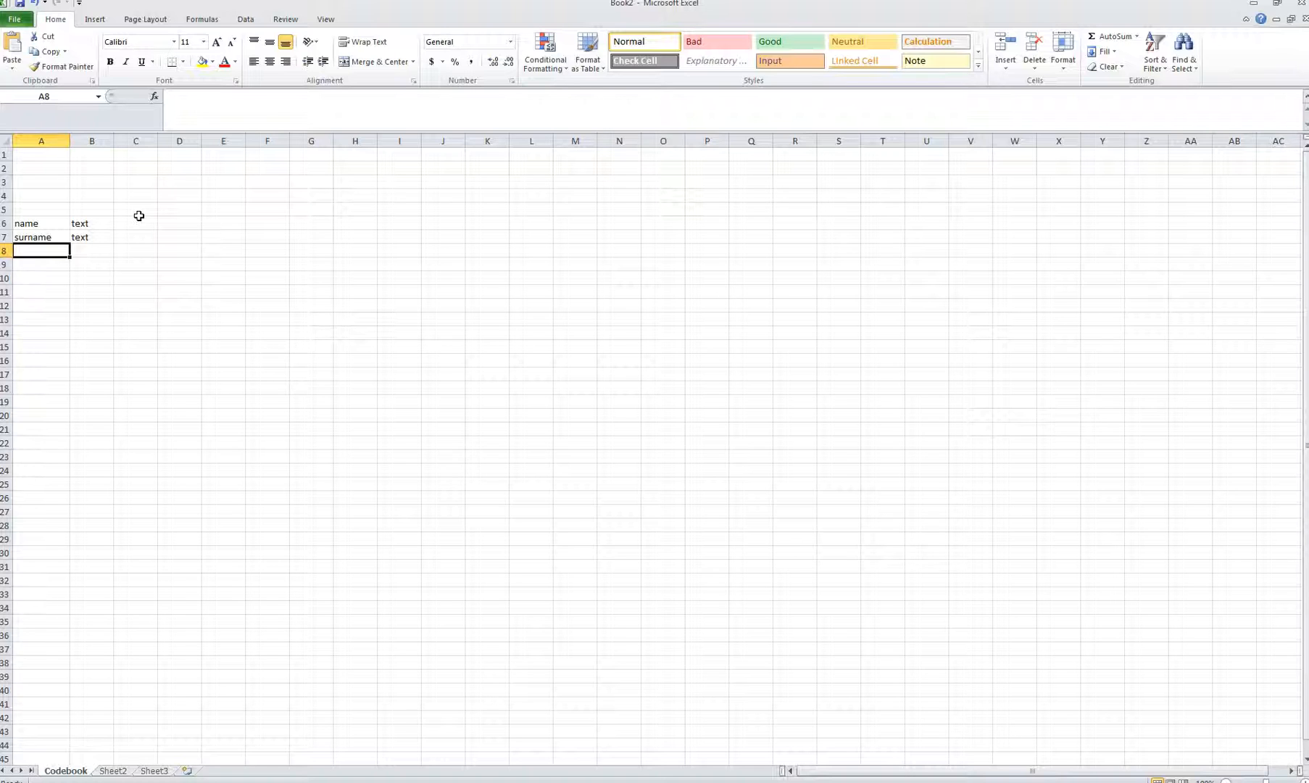
pyautogui.write('age in days')
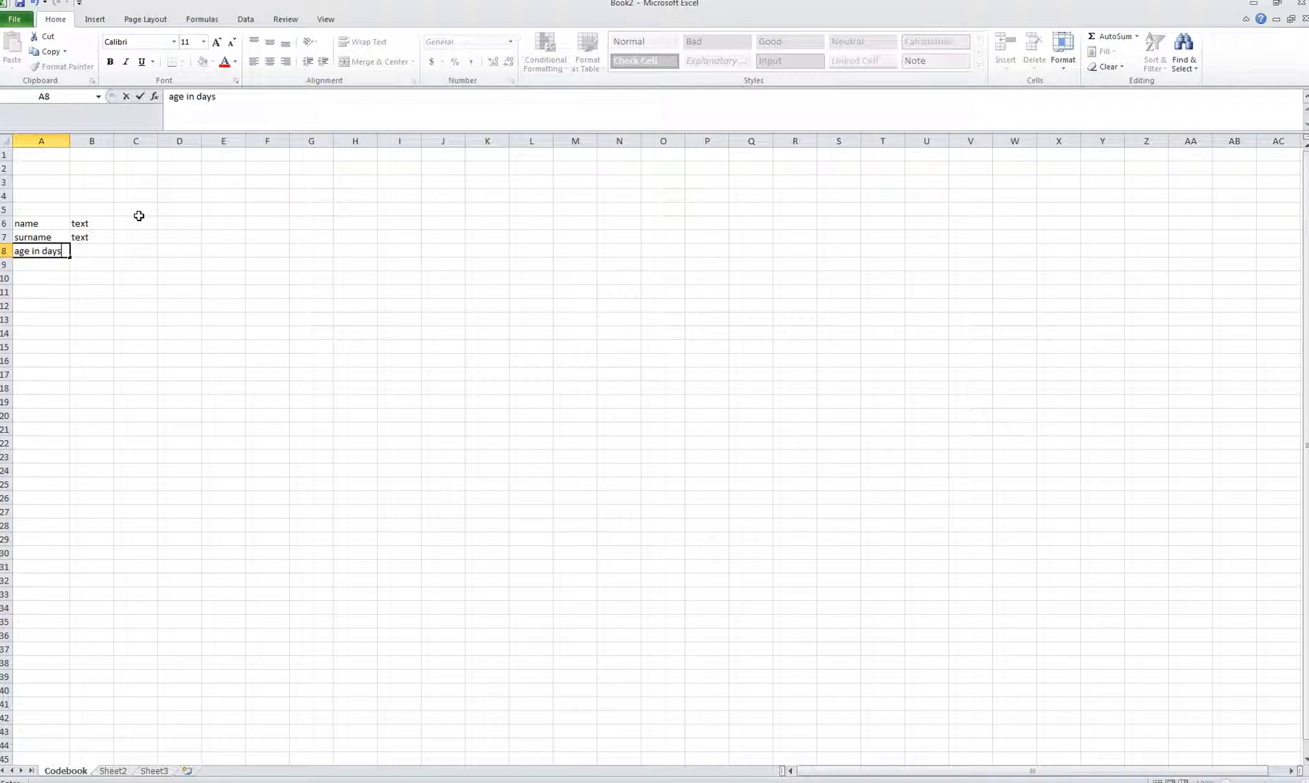
pyautogui.press('Return')
pyautogui.write('age in months')
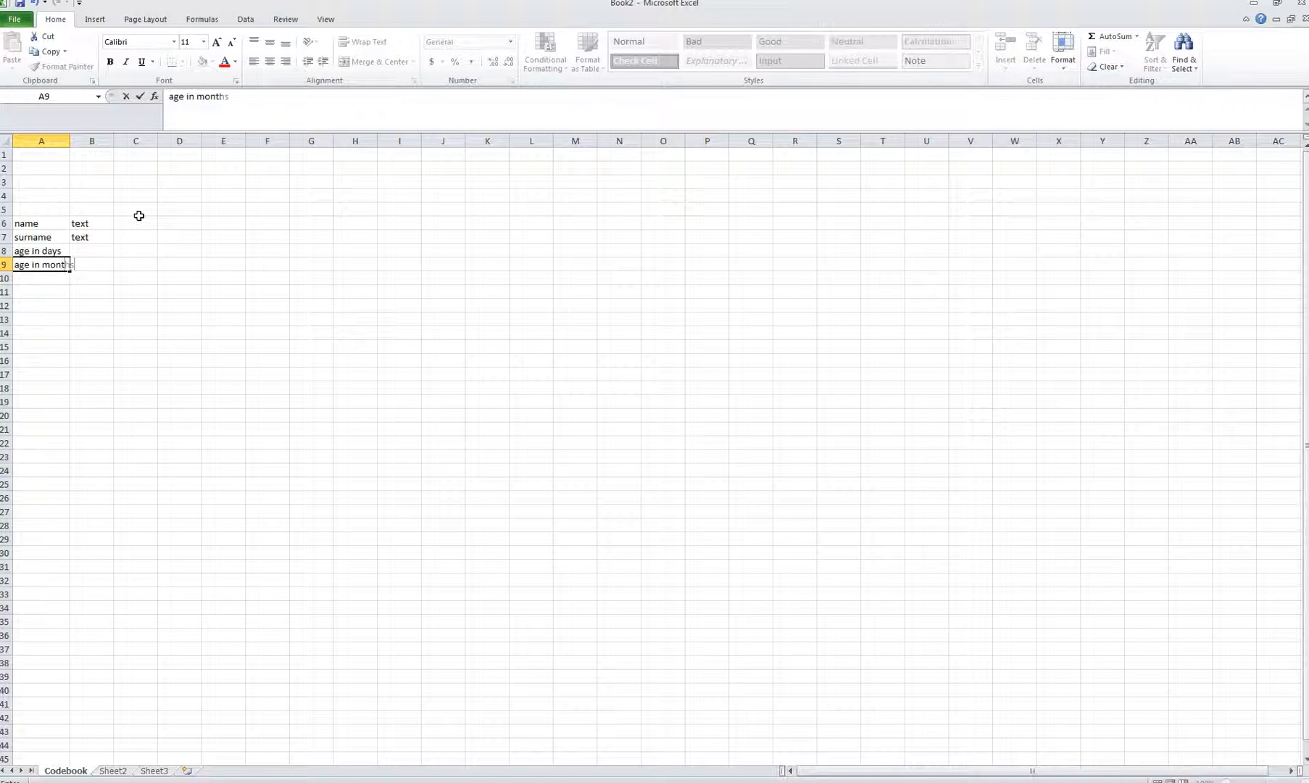
pyautogui.press('Return')
pyautogui.write('age in years')
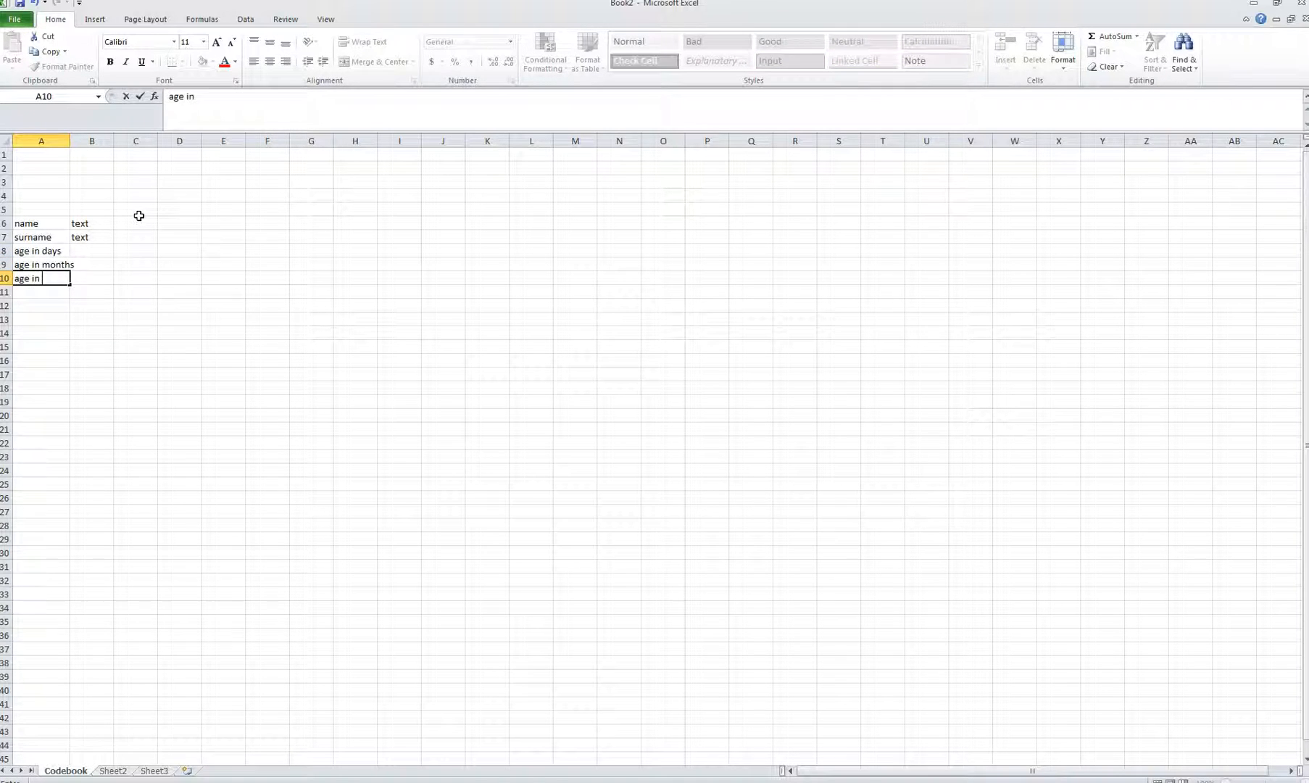
pyautogui.press('Return')
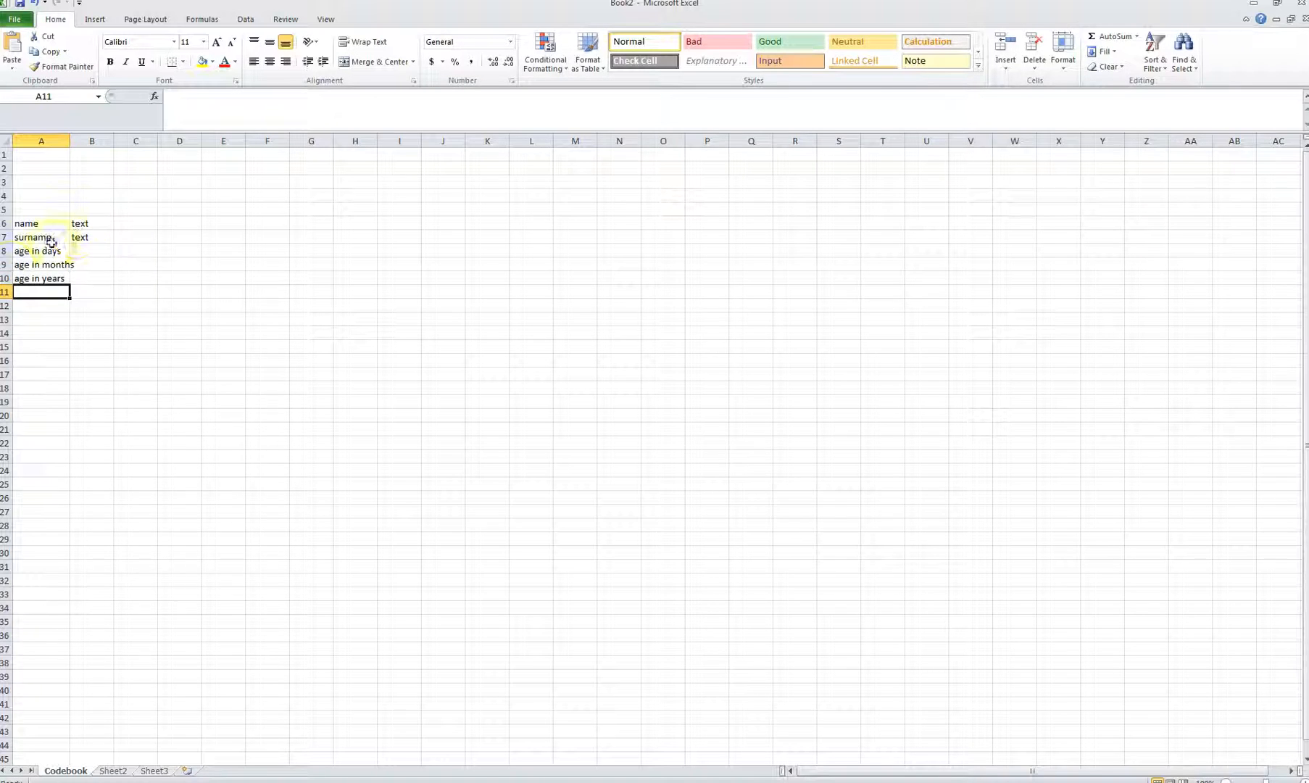
# Step: Insert a row above age in months and add age in weeks
pyautogui.click(4, 264)
pyautogui.rightClick(5, 264)
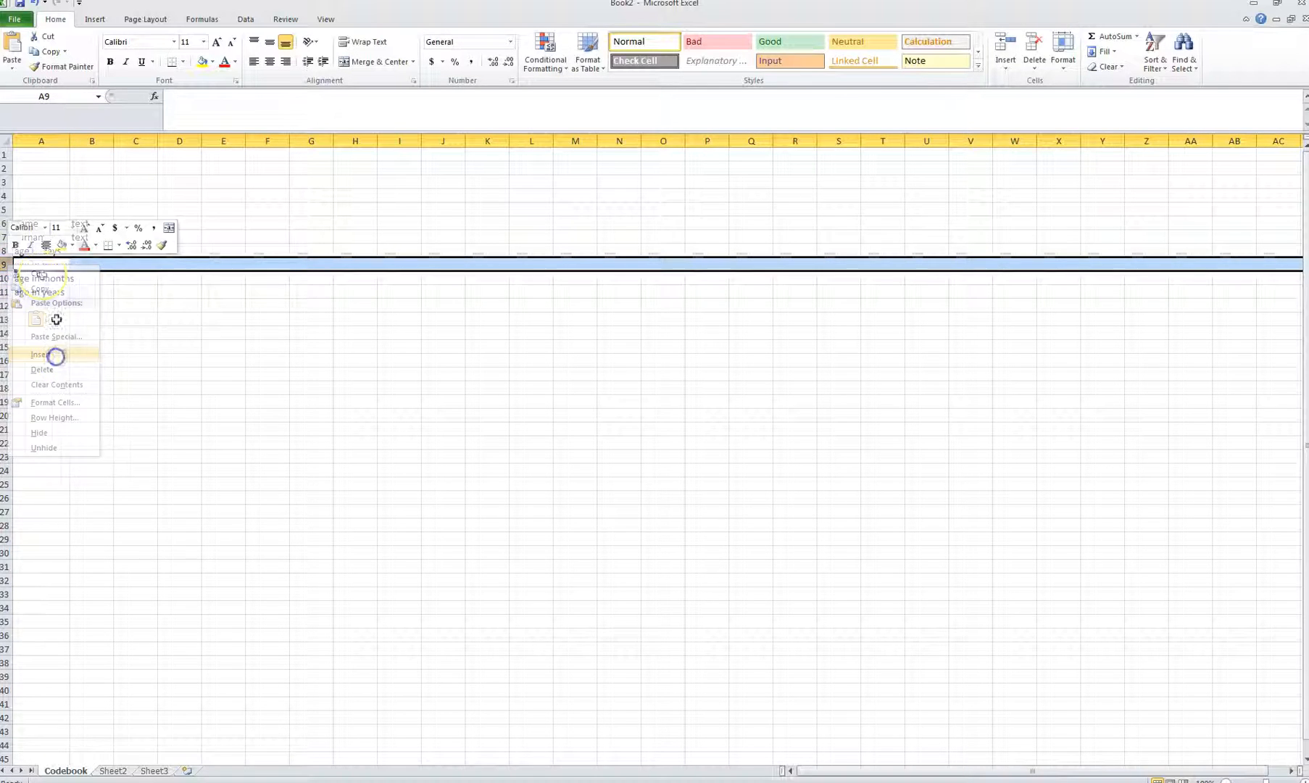
pyautogui.click(56, 354)
pyautogui.write('age in weeks')
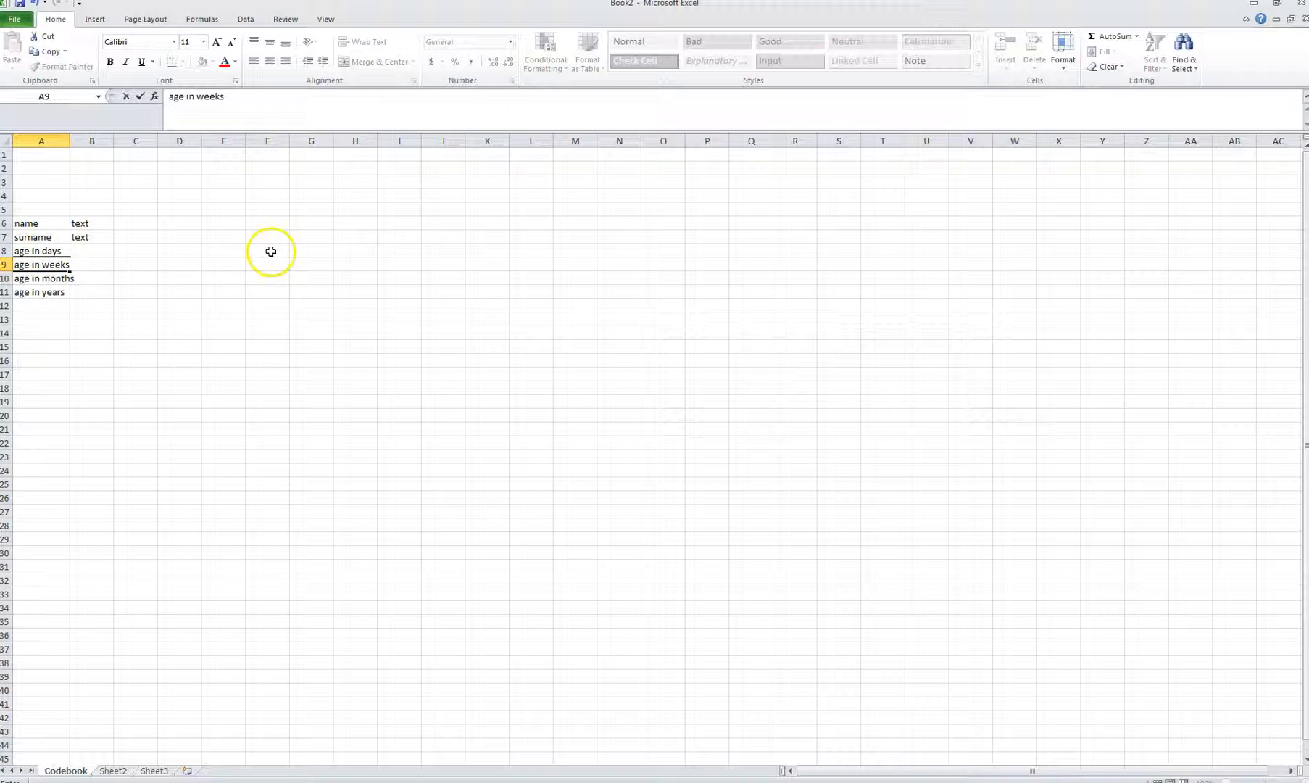
pyautogui.click(94, 305)
# Step: Type number as the type for all four age variables in B8:B11
pyautogui.click(99, 257)
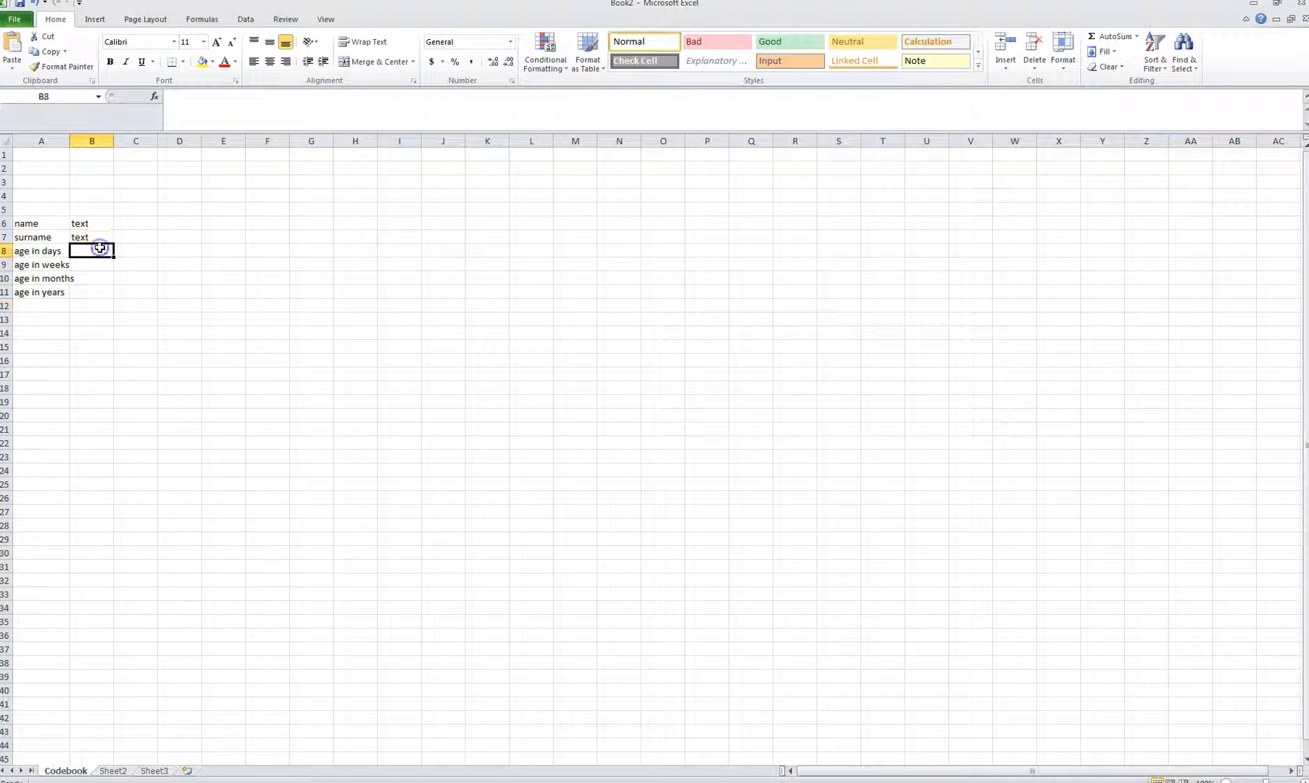
pyautogui.write('number')
pyautogui.press('Return')
pyautogui.write('number')
pyautogui.press('Return')
pyautogui.write('number')
pyautogui.press('Return')
pyautogui.write('number')
pyautogui.press('Return')
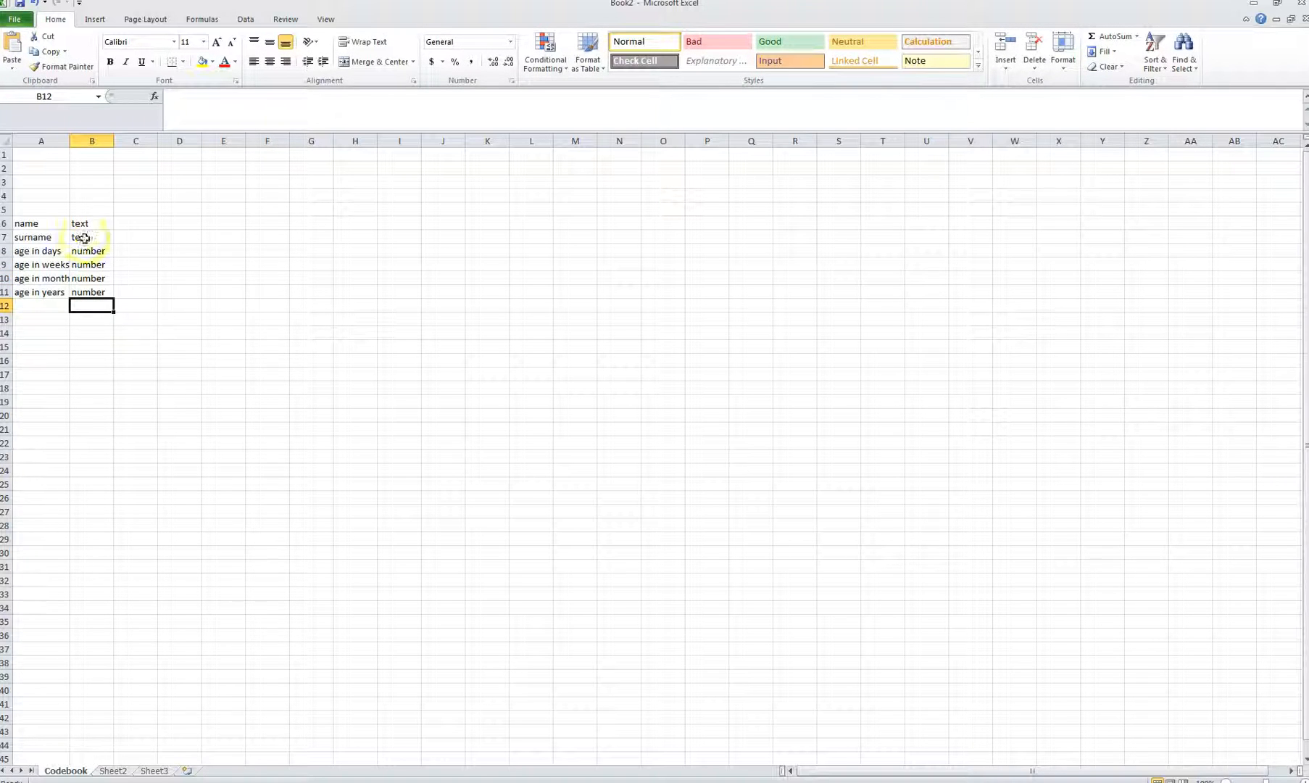
# Step: Widen column A further and enter daybirth, monthbirth and yearbirth in A12:A14
pyautogui.moveTo(70, 142); pyautogui.dragTo(81, 147)
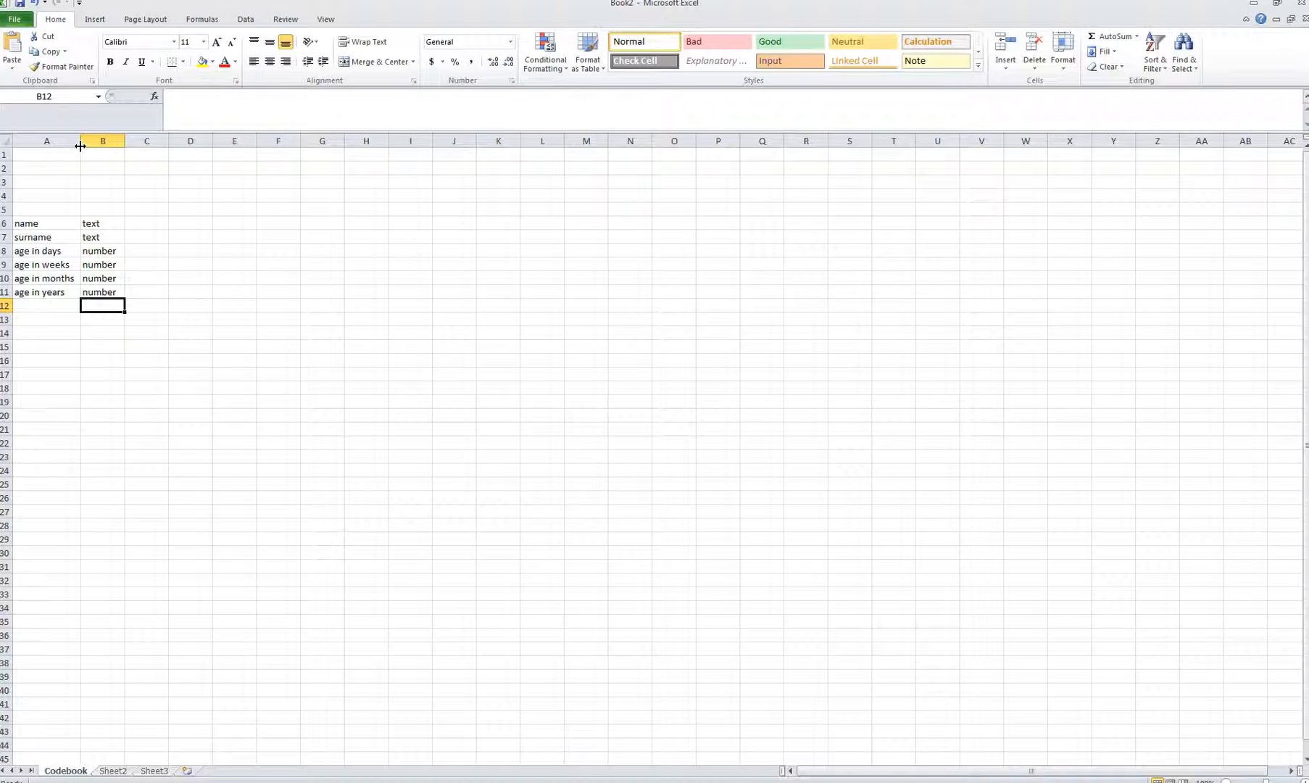
pyautogui.press('Left')
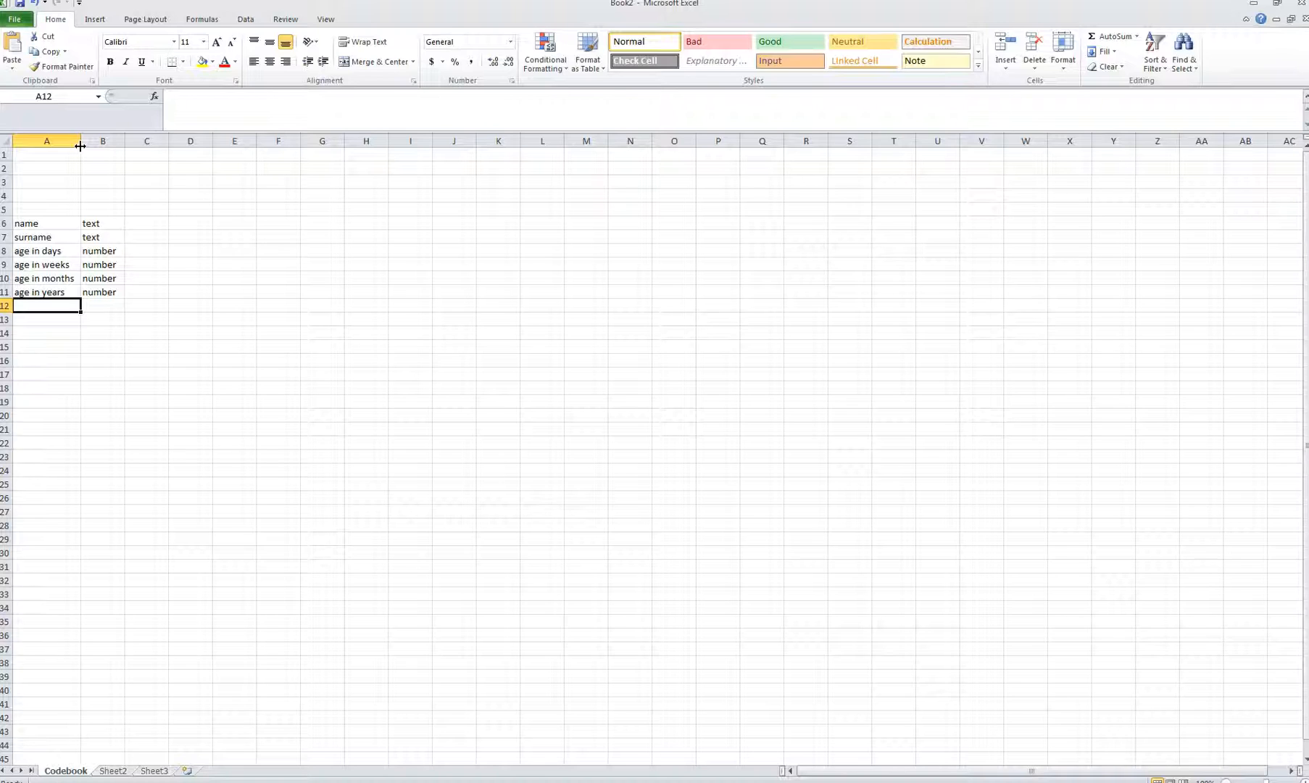
pyautogui.write('day')
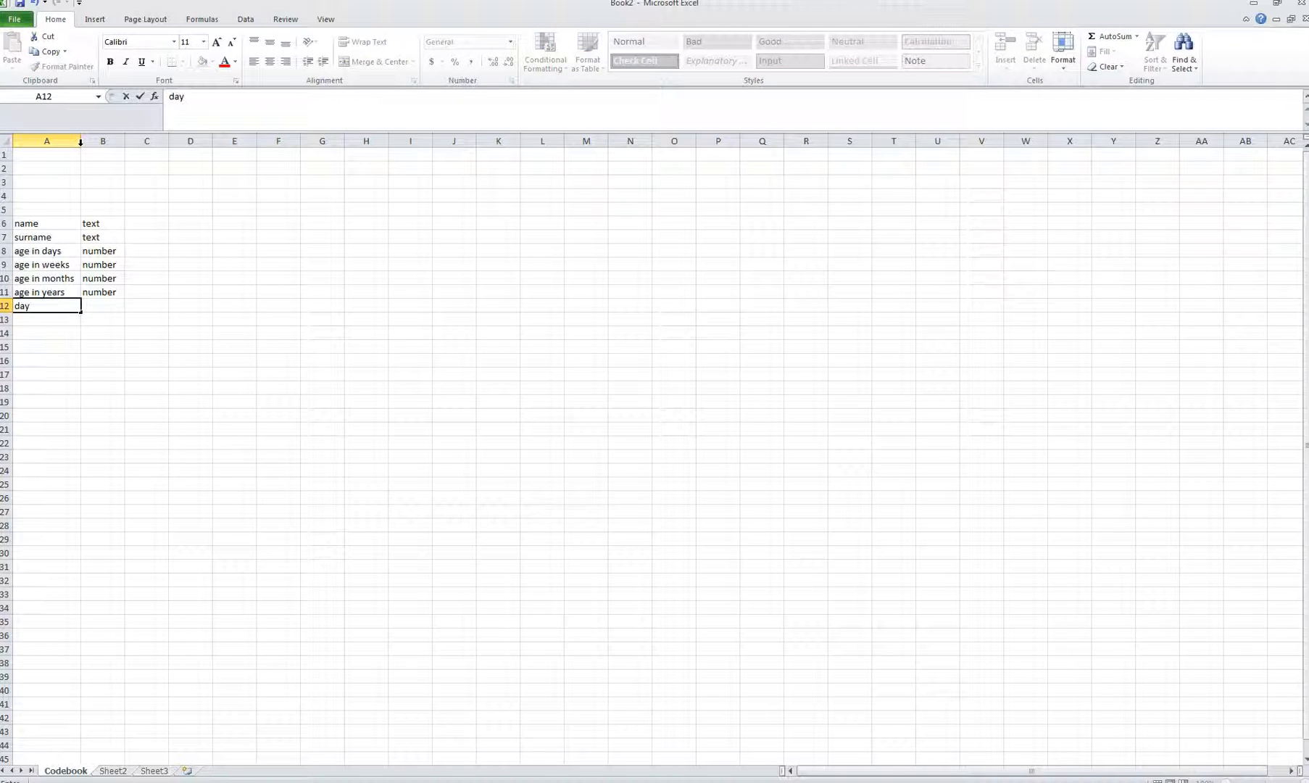
pyautogui.write('birth')
pyautogui.press('Return')
pyautogui.write('meon')
pyautogui.press('BackSpace')
pyautogui.press('BackSpace')
pyautogui.press('BackSpace')
pyautogui.write('onthbirth')
pyautogui.press('Return')
pyautogui.write('yearbirth')
pyautogui.press('Return')
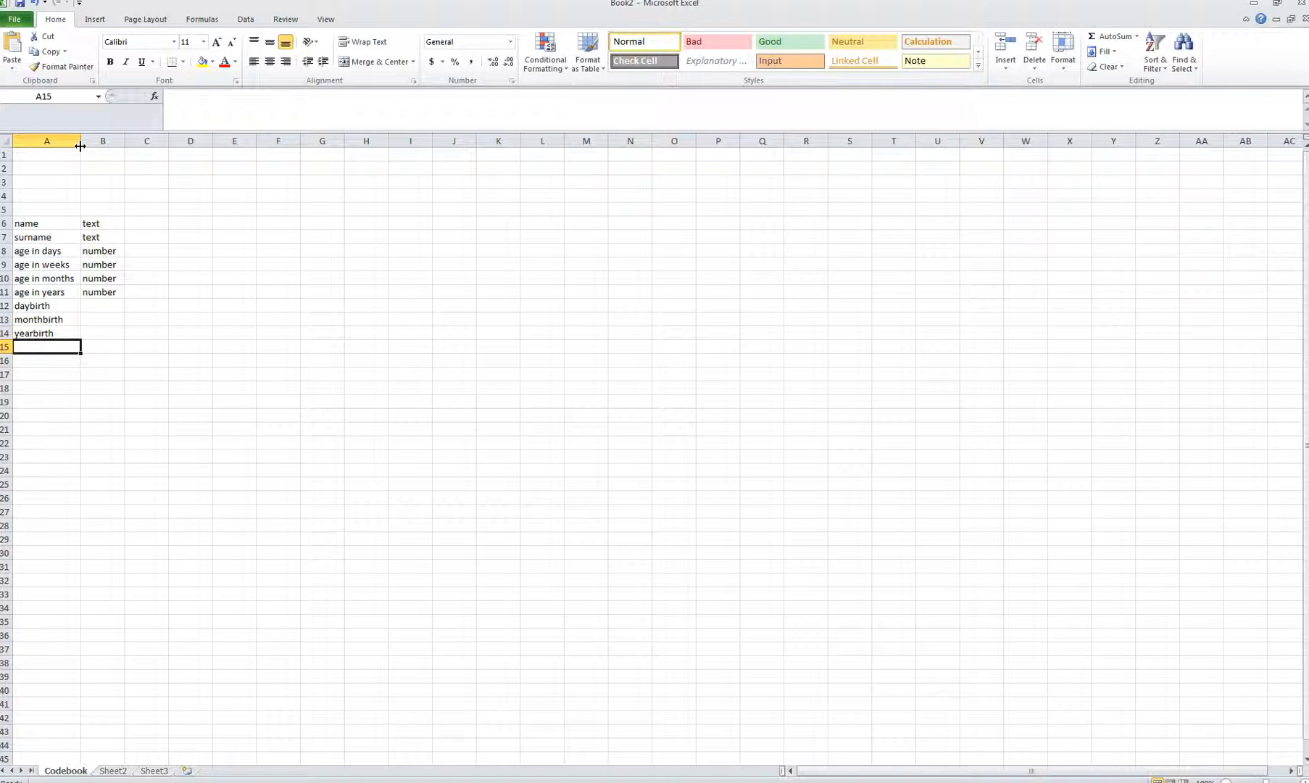
# Step: Fill the number type down from B11 to B14
pyautogui.click(110, 293)
pyautogui.moveTo(125, 298); pyautogui.dragTo(126, 340)
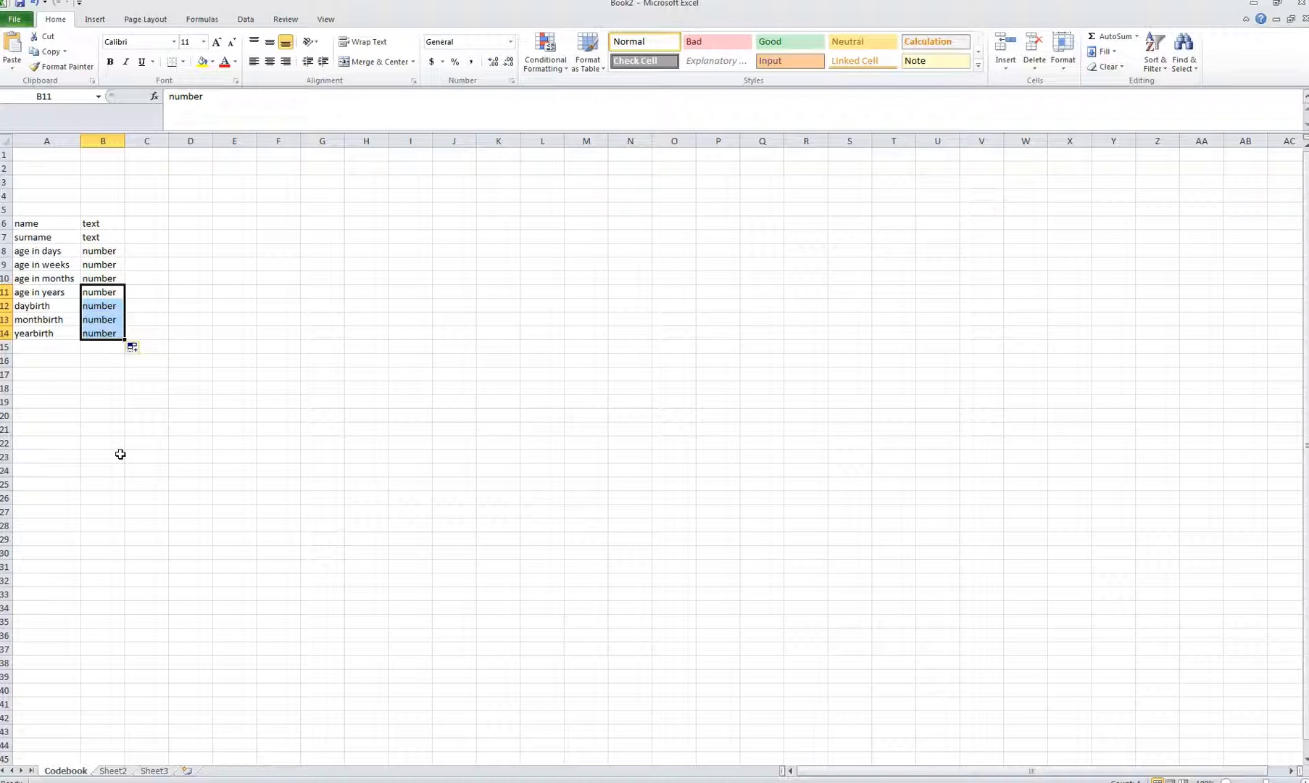
pyautogui.click(117, 454)
pyautogui.click(43, 350)
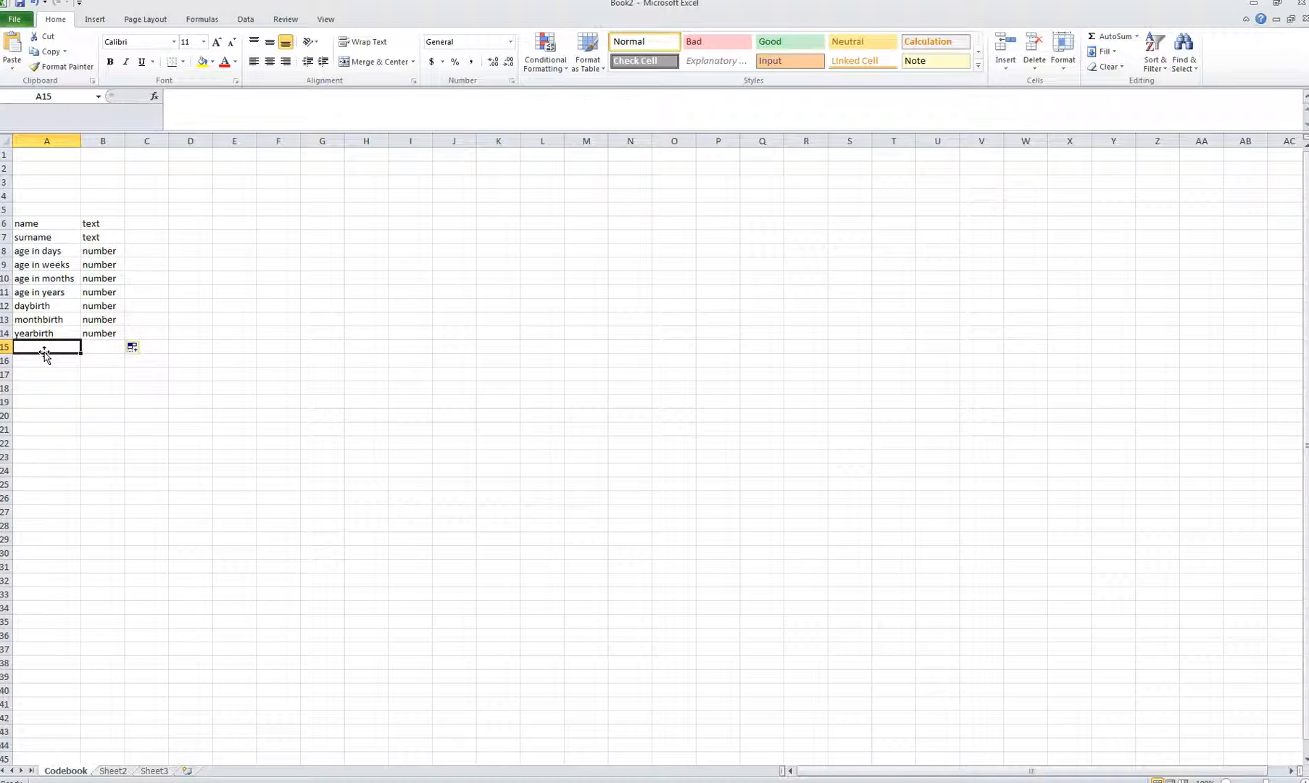
# Step: Add type of way as text with categories street and avenue in C15:D15
pyautogui.write('t')
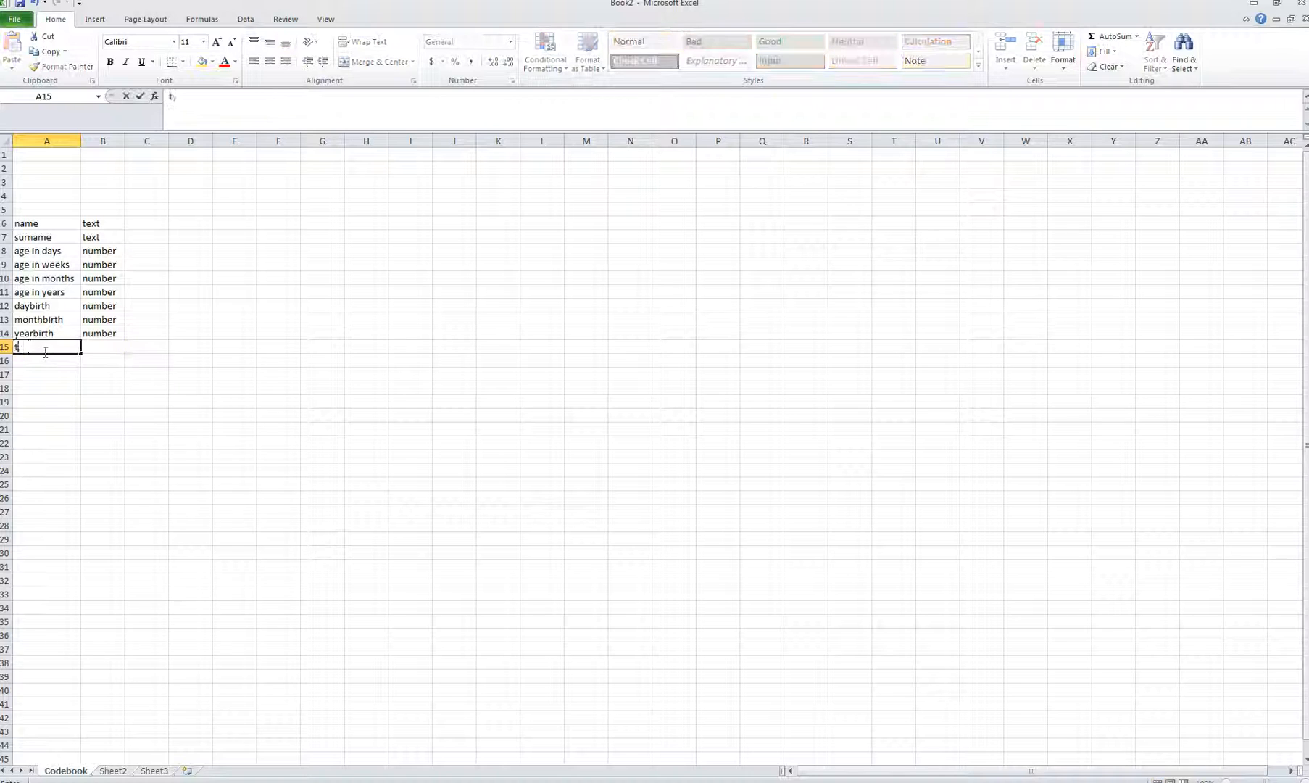
pyautogui.write('ype of road')
pyautogui.press('BackSpace')
pyautogui.press('BackSpace')
pyautogui.press('BackSpace')
pyautogui.press('BackSpace')
pyautogui.press('BackSpace')
pyautogui.write('way')
pyautogui.press('Tab')
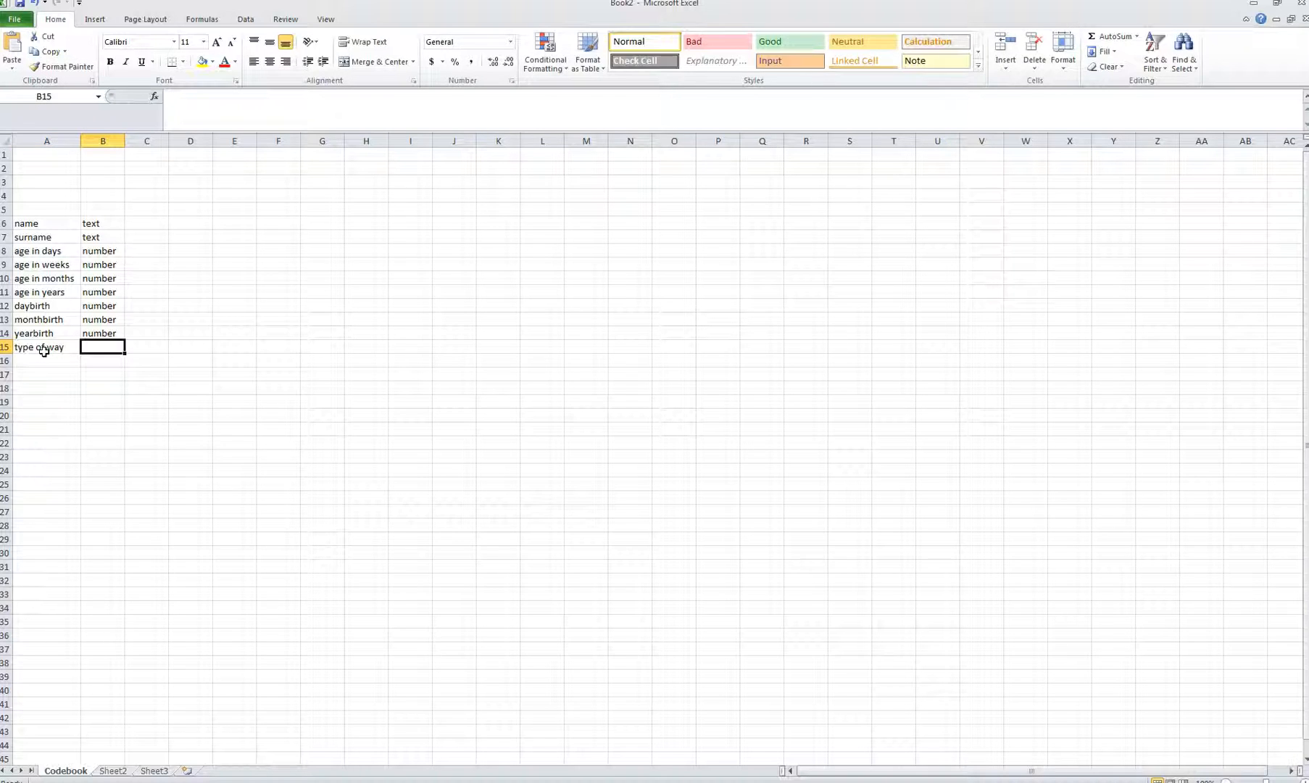
pyautogui.write('text')
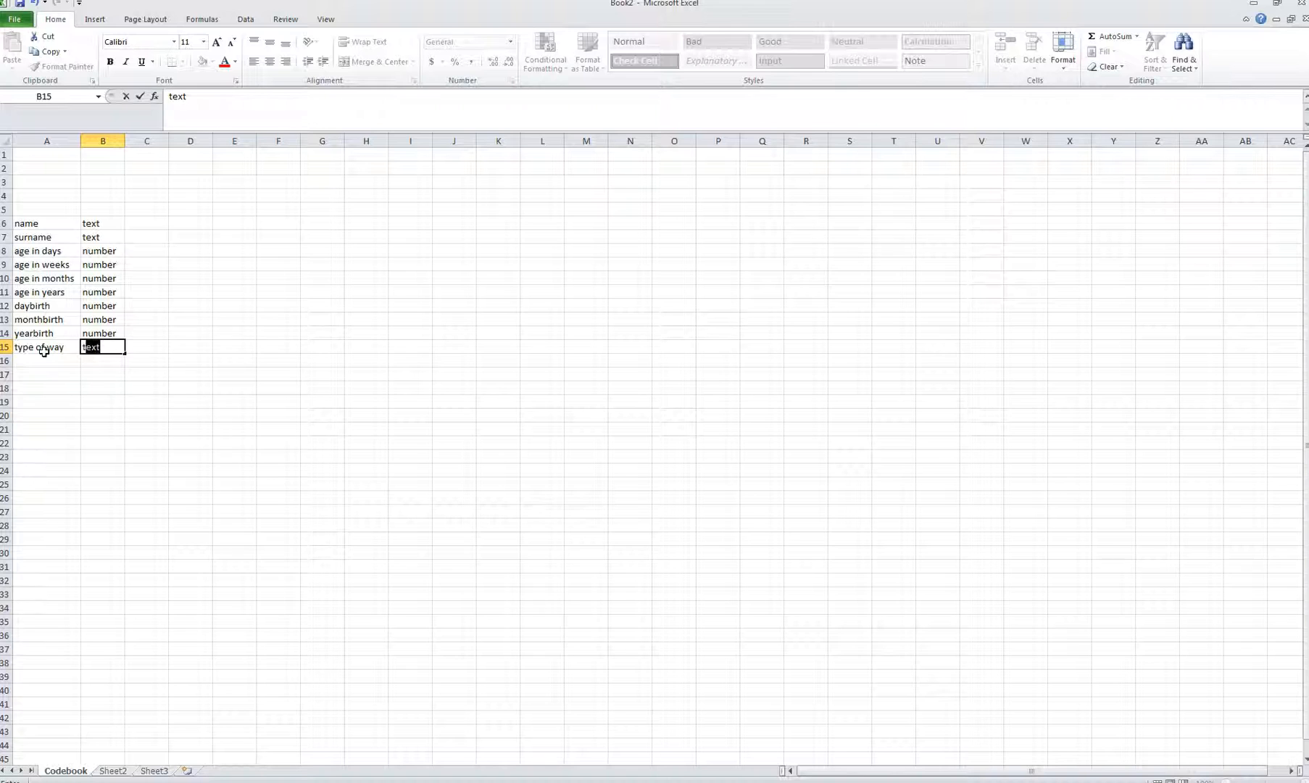
pyautogui.press('Tab')
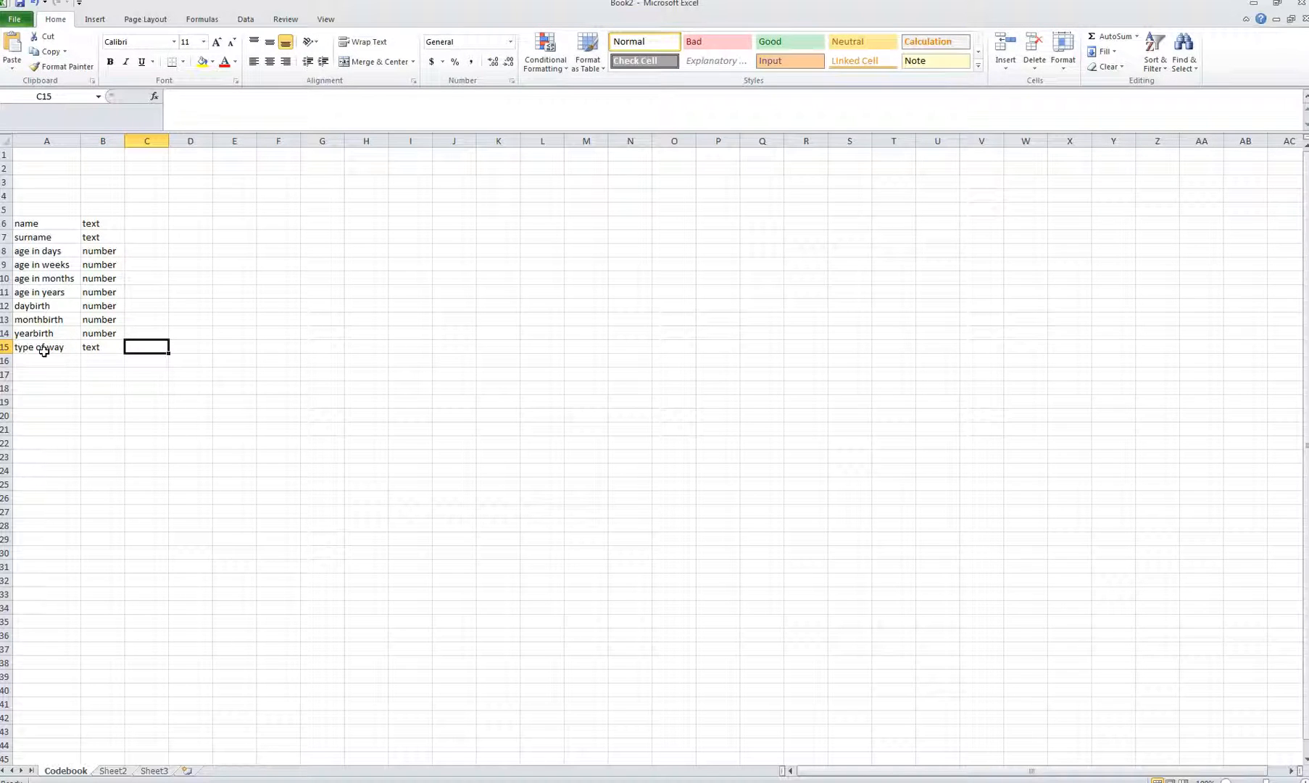
pyautogui.write('street')
pyautogui.press('Tab')
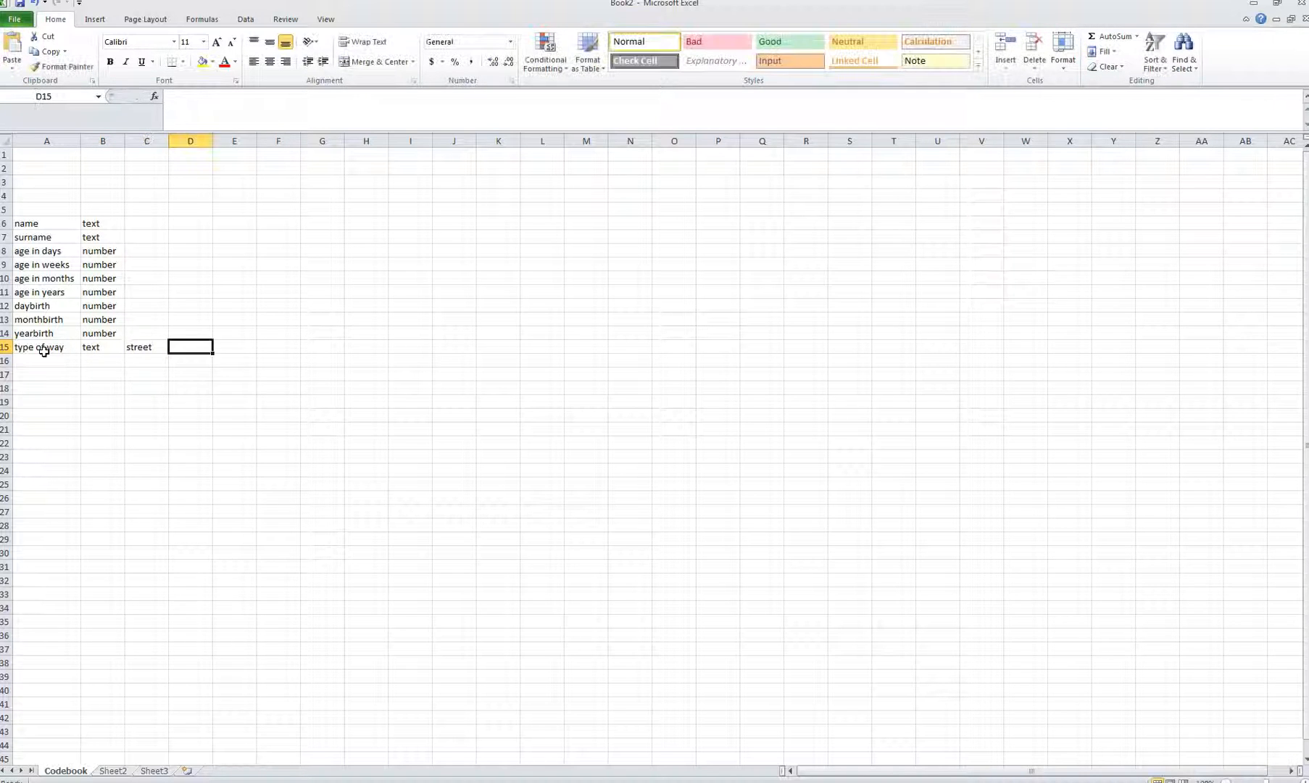
pyautogui.write('avenue')
pyautogui.press('Return')
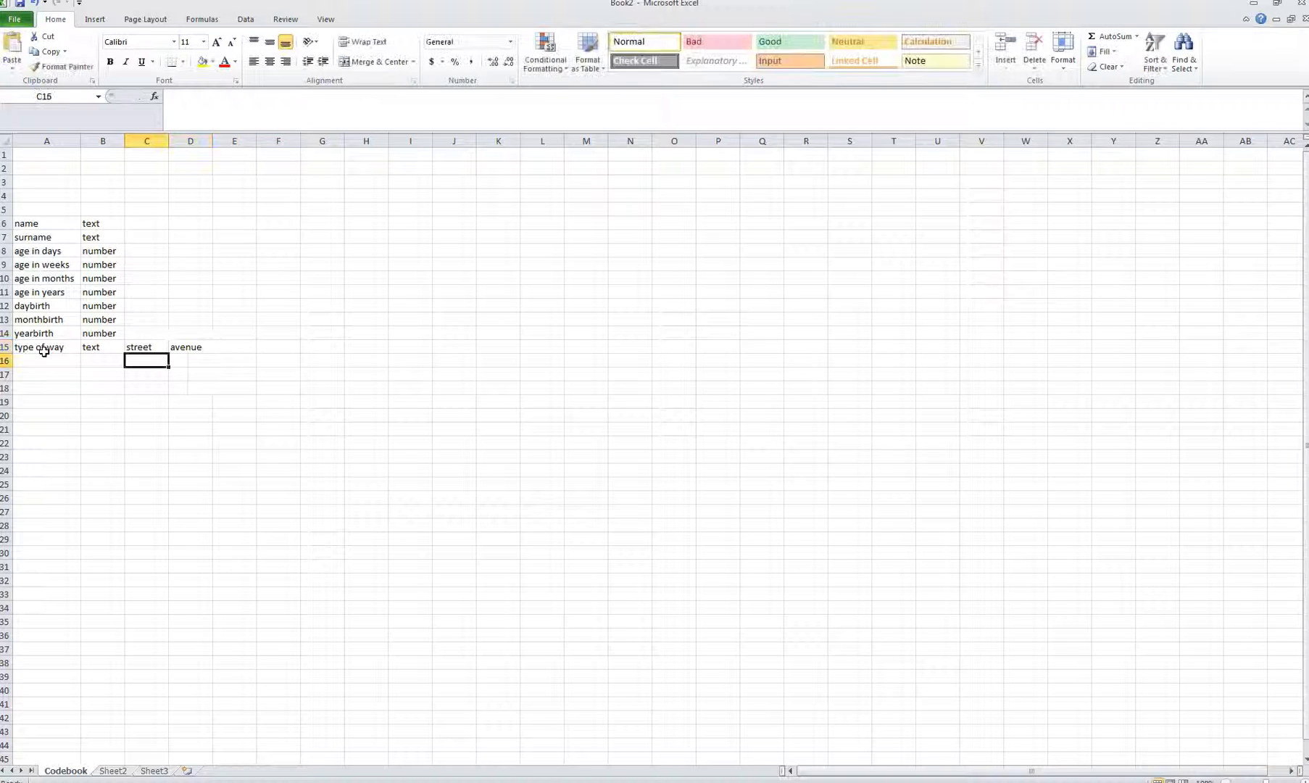
pyautogui.press('Up')
pyautogui.press('Right')
pyautogui.press('Down')
pyautogui.press('Left')
pyautogui.press('Left')
pyautogui.press('Left')
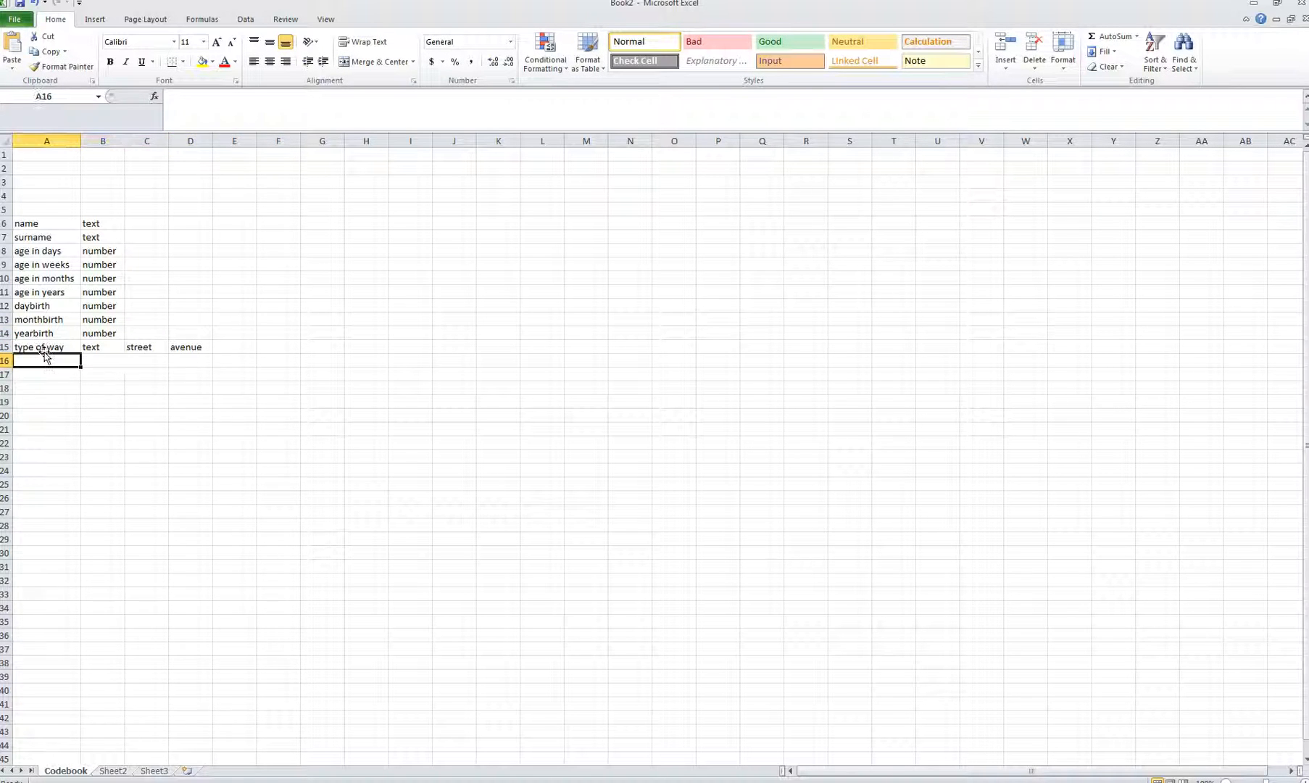
# Step: Add name of street as text, followed by number of street
pyautogui.write('name ')
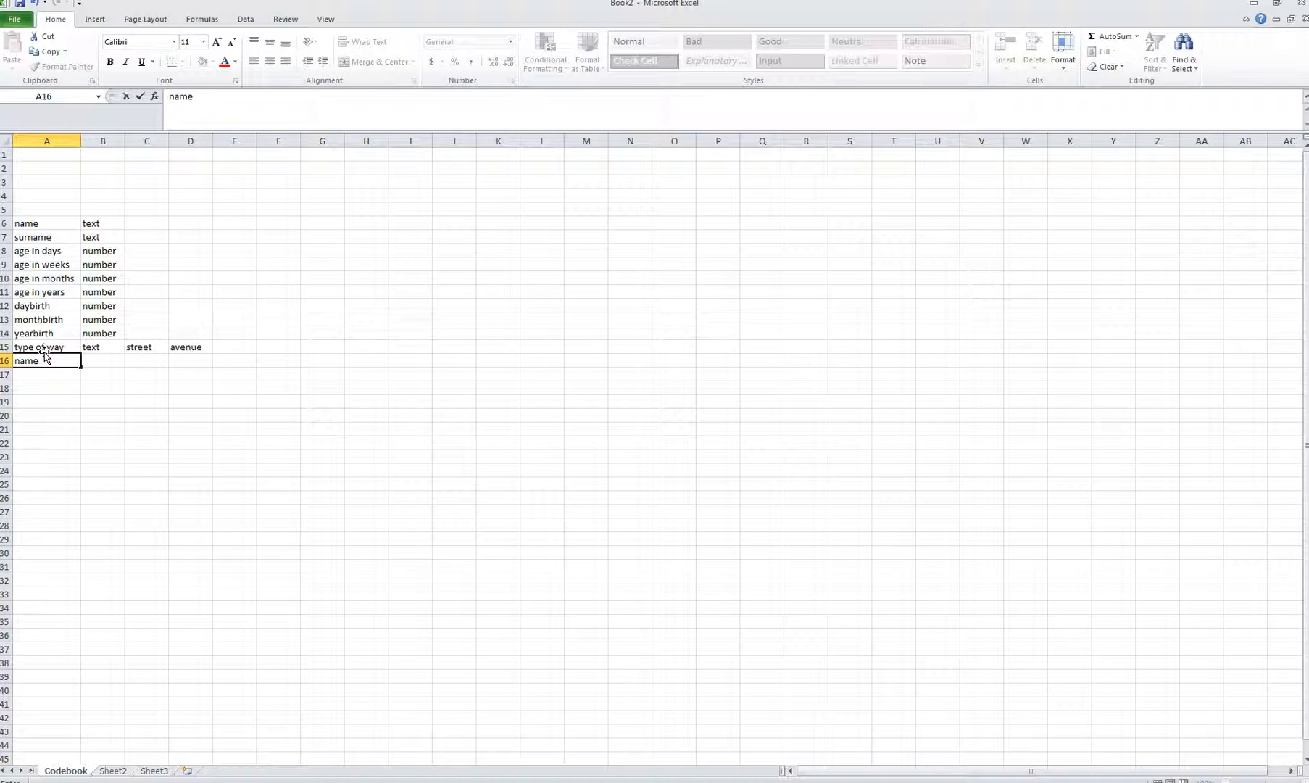
pyautogui.write('of street')
pyautogui.press('Tab')
pyautogui.write('te')
pyautogui.press('Return')
pyautogui.write('n')
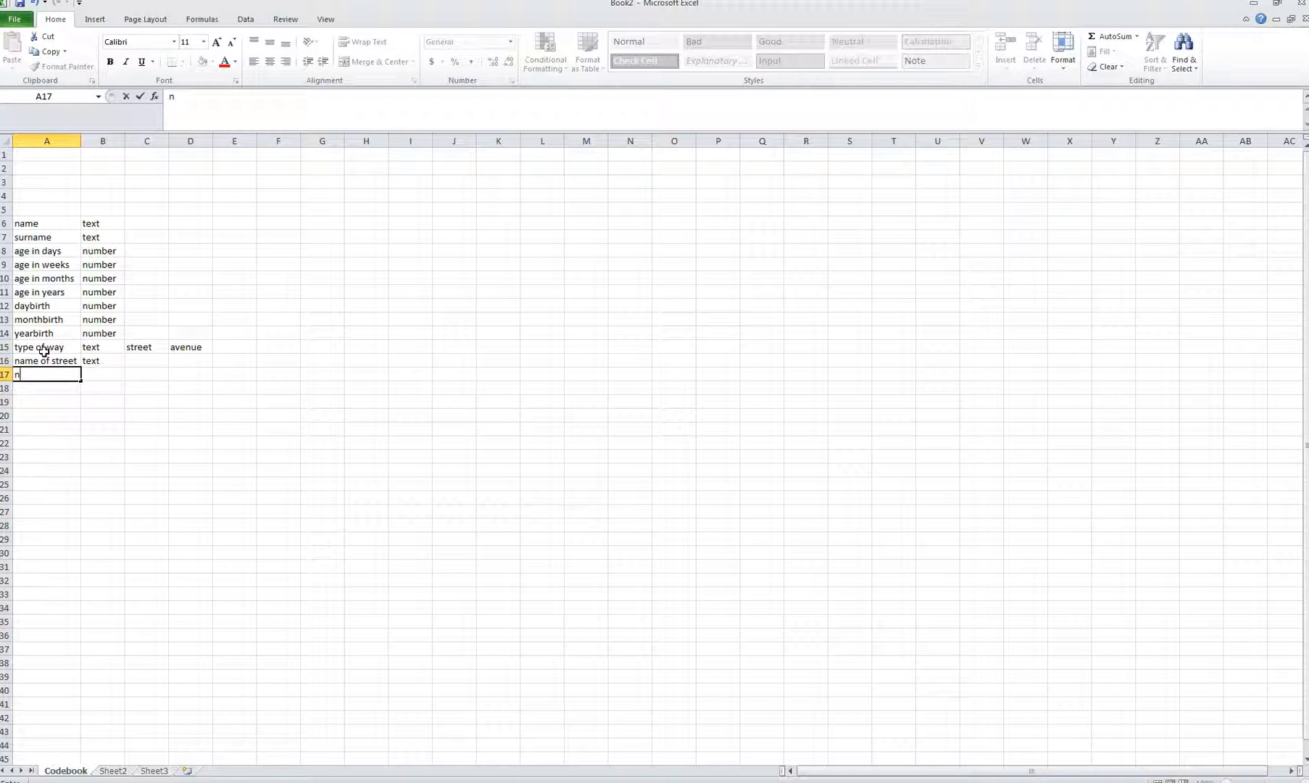
pyautogui.write('umber of streent')
pyautogui.press('BackSpace')
pyautogui.press('BackSpace')
pyautogui.write('t')
pyautogui.press('Return')
# Step: Add the variables floor and qualifier below number of street
pyautogui.write('floor')
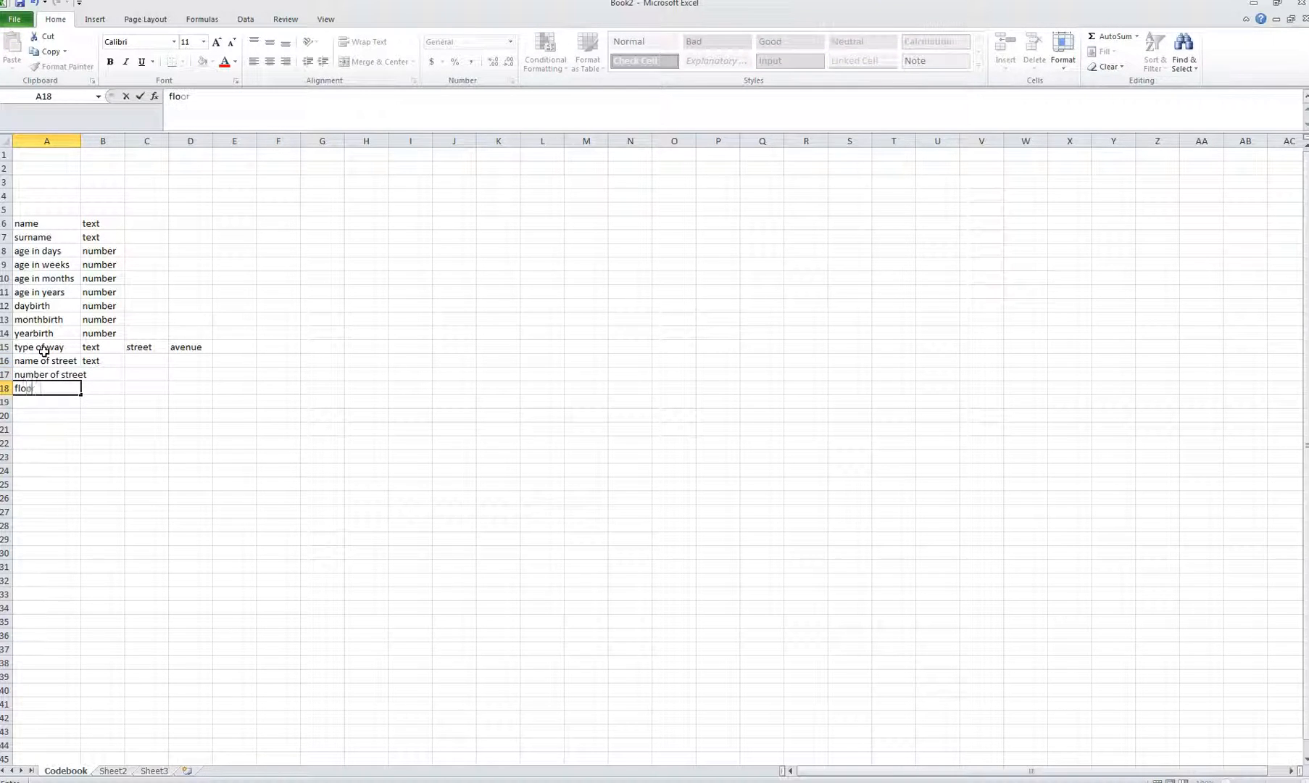
pyautogui.press('Return')
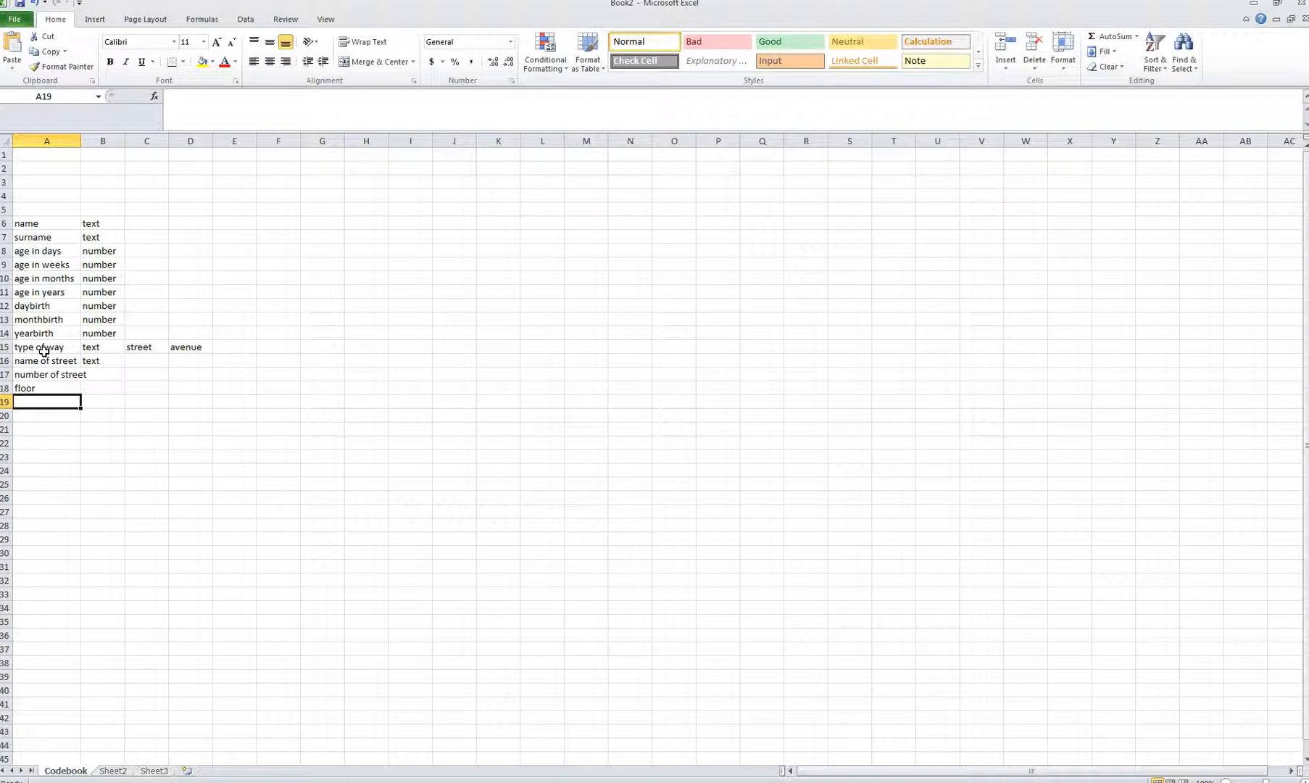
pyautogui.write('qualife')
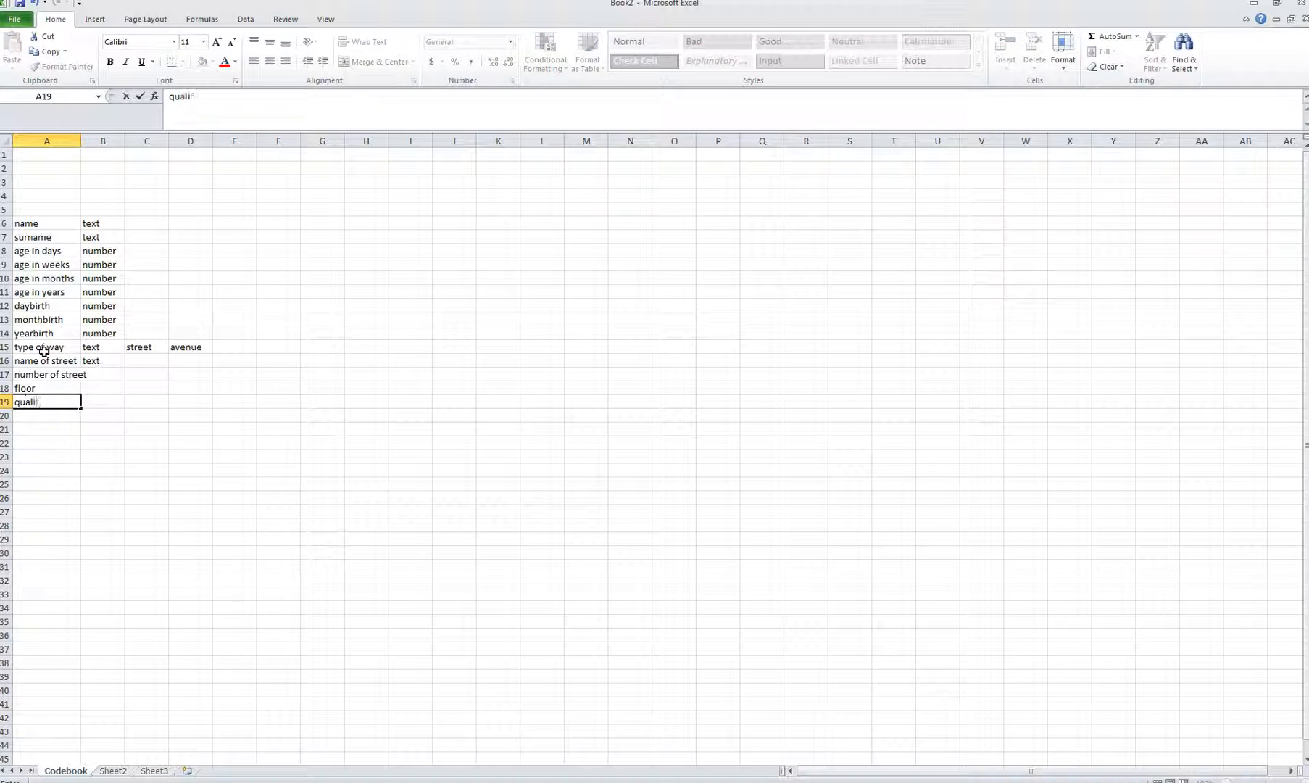
pyautogui.press('BackSpace')
pyautogui.press('BackSpace')
pyautogui.write('ifer')
pyautogui.press('BackSpace')
pyautogui.press('BackSpace')
pyautogui.press('BackSpace')
pyautogui.press('BackSpace')
pyautogui.write('fier')
# Step: Fill in text as the type for floor and the row above it
pyautogui.click(114, 386)
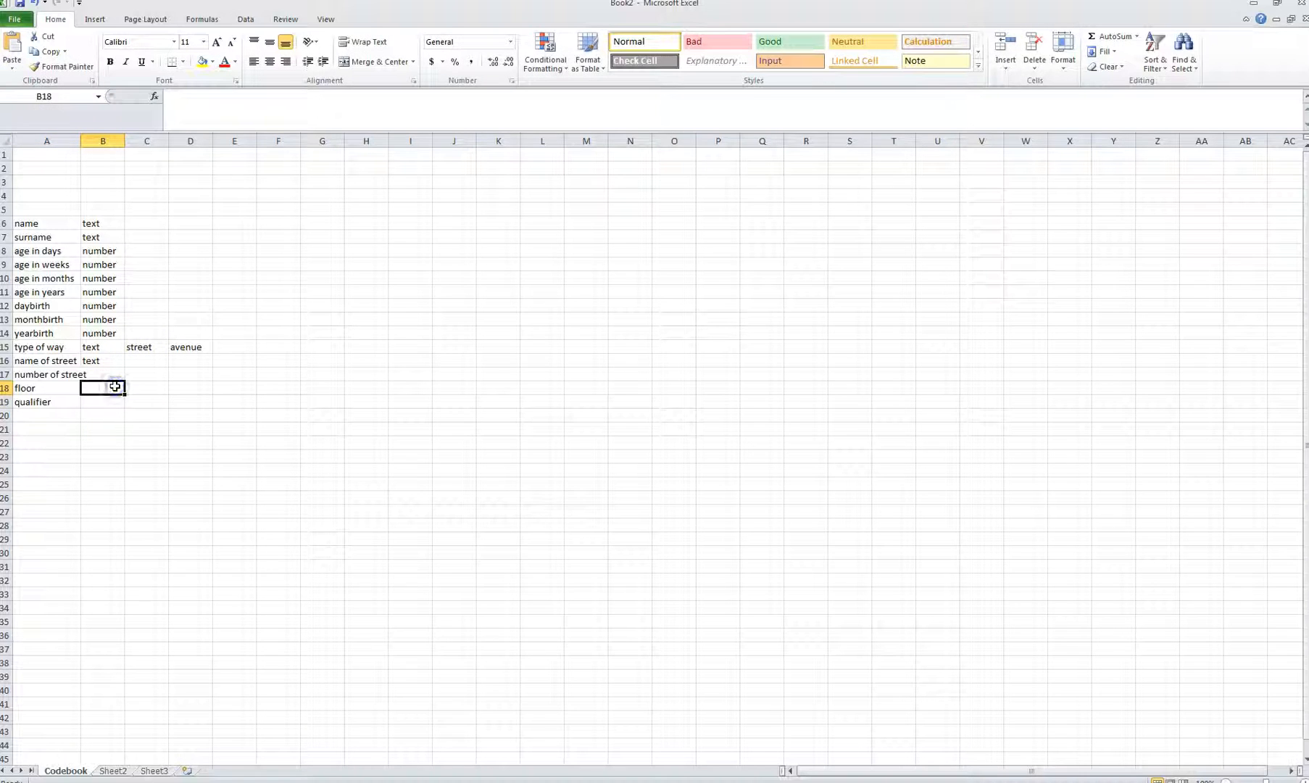
pyautogui.write('text')
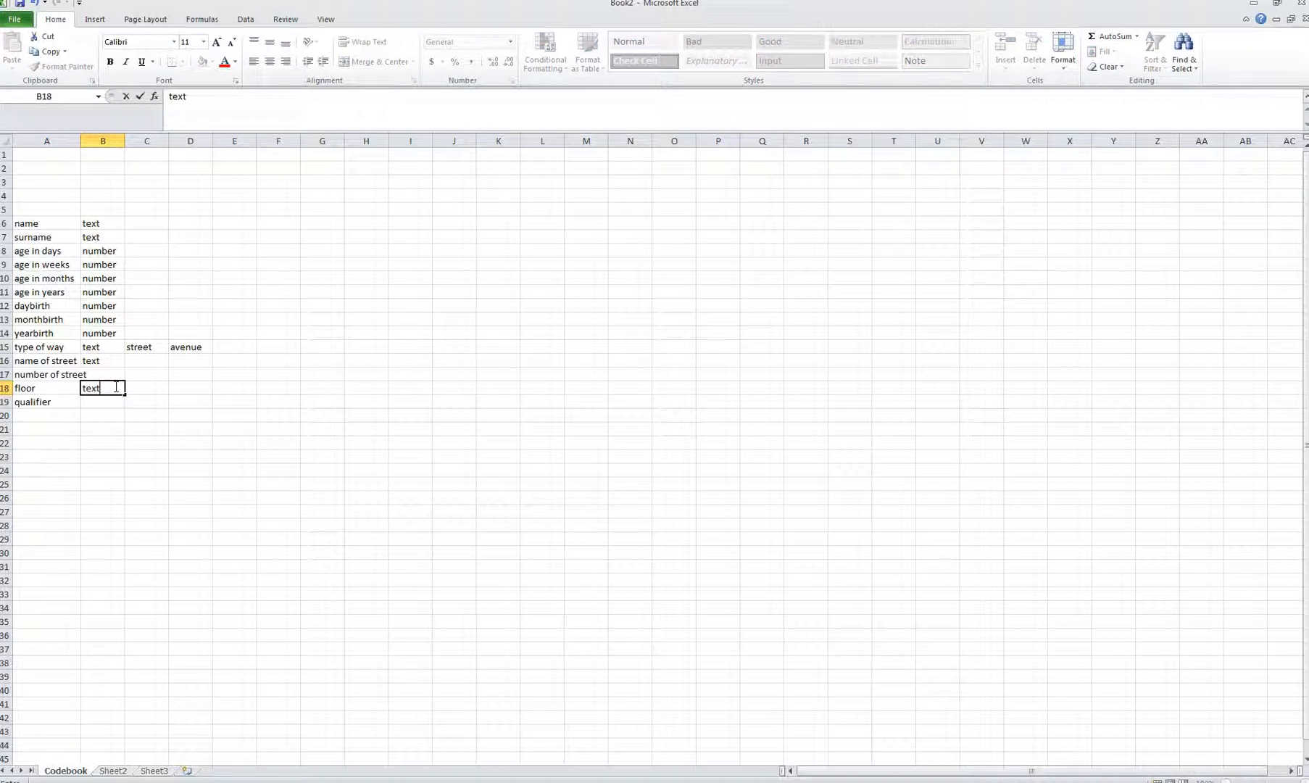
pyautogui.press('Up')
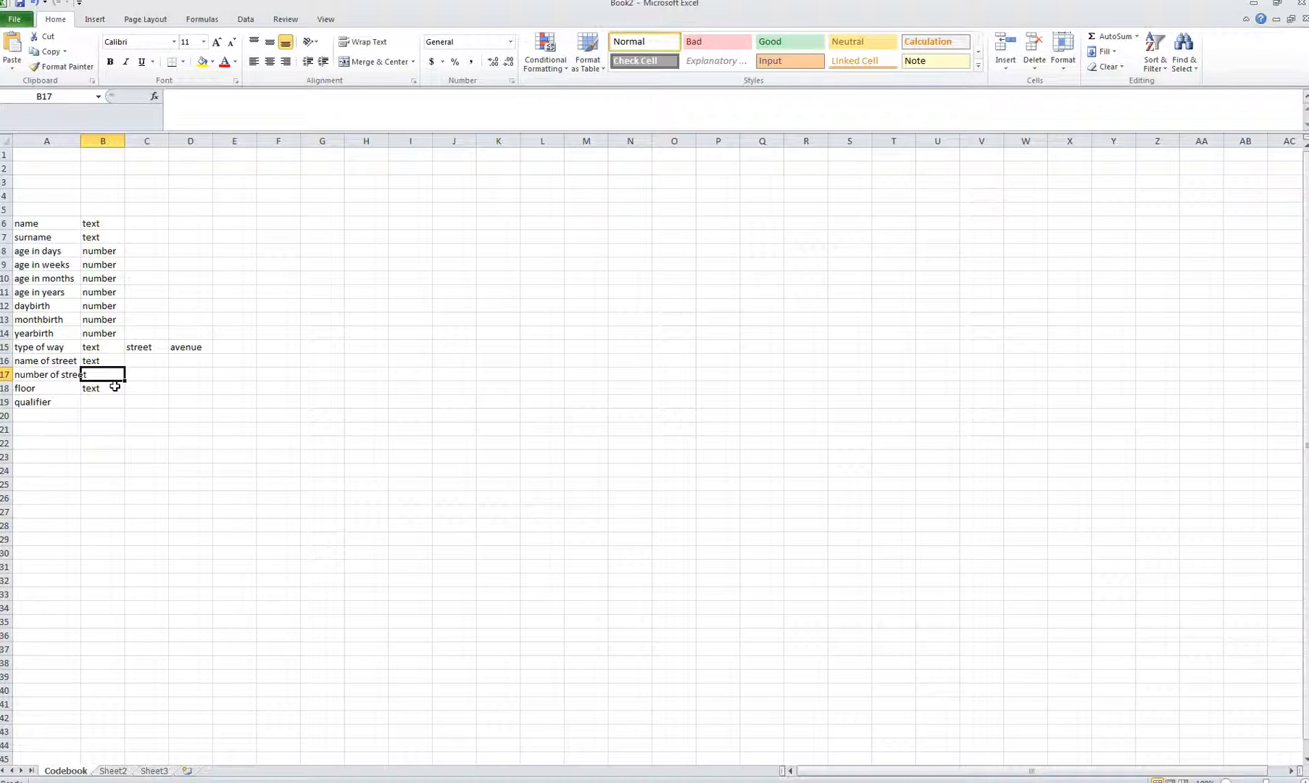
pyautogui.write('text')
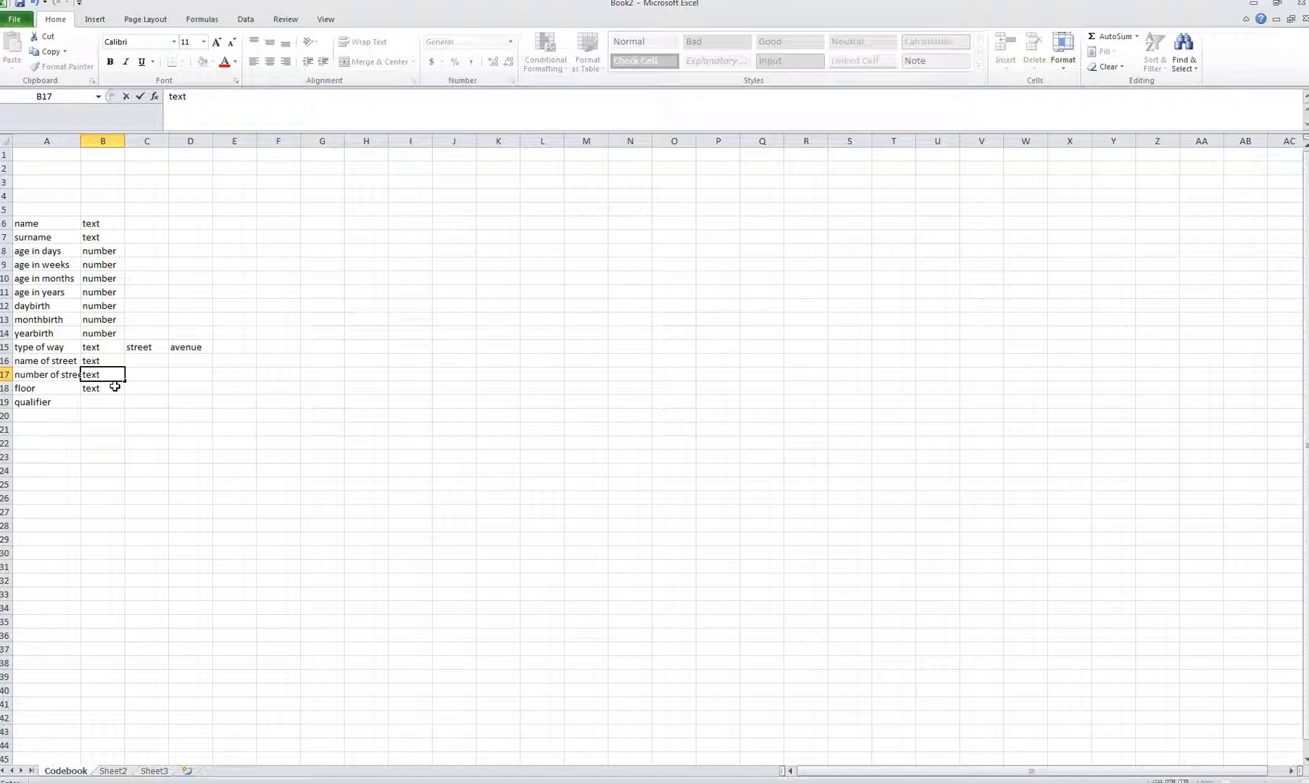
pyautogui.click(81, 140)
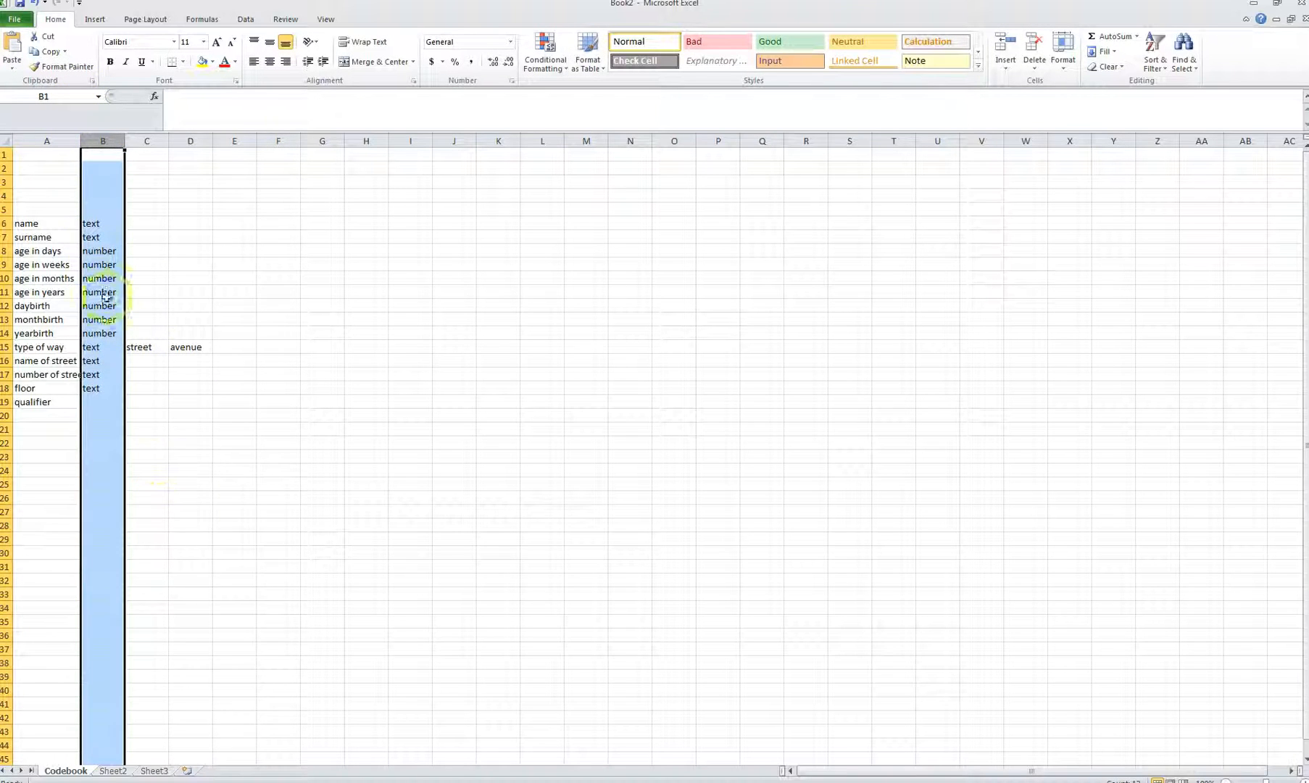
# Step: Add a titles header row above name with type text
pyautogui.click(48, 211)
pyautogui.write('titles')
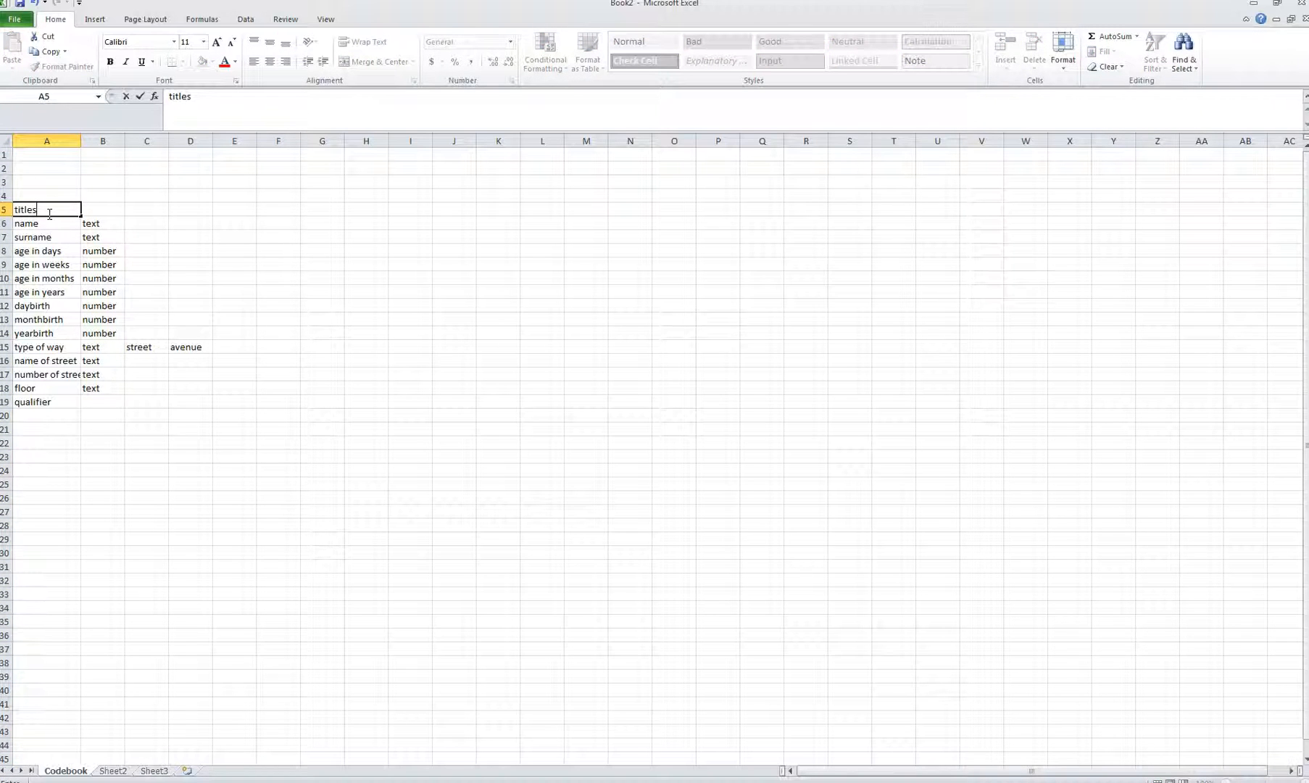
pyautogui.press('Tab')
pyautogui.write('te')
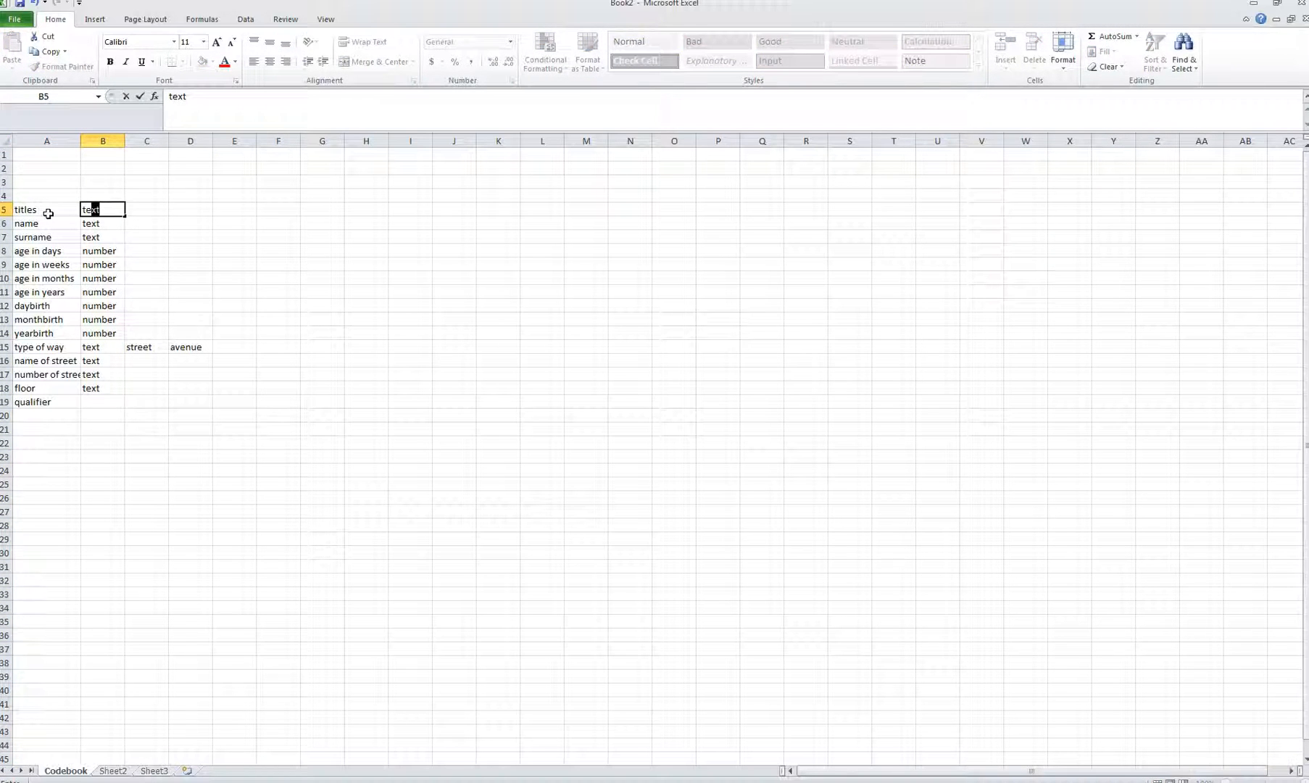
pyautogui.press('Tab')
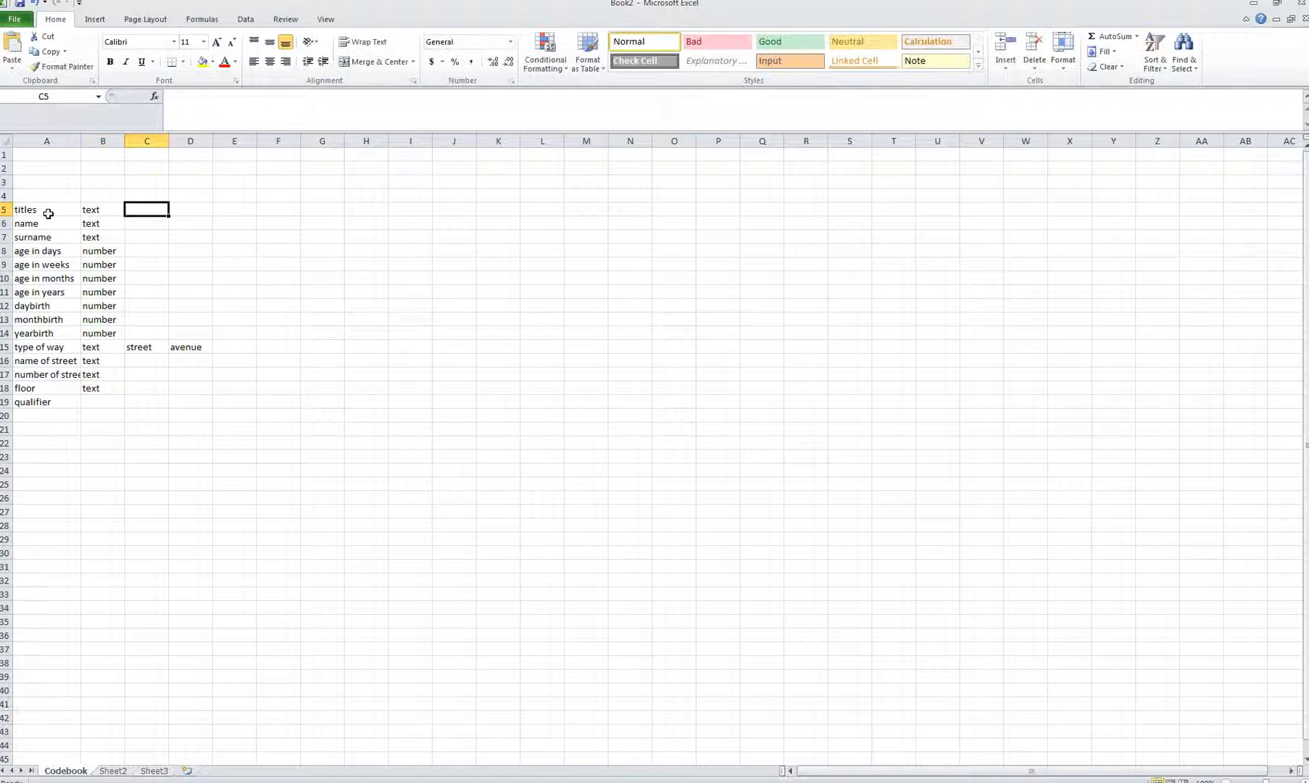
# Step: Add occupation as a text variable in row 20
pyautogui.click(53, 417)
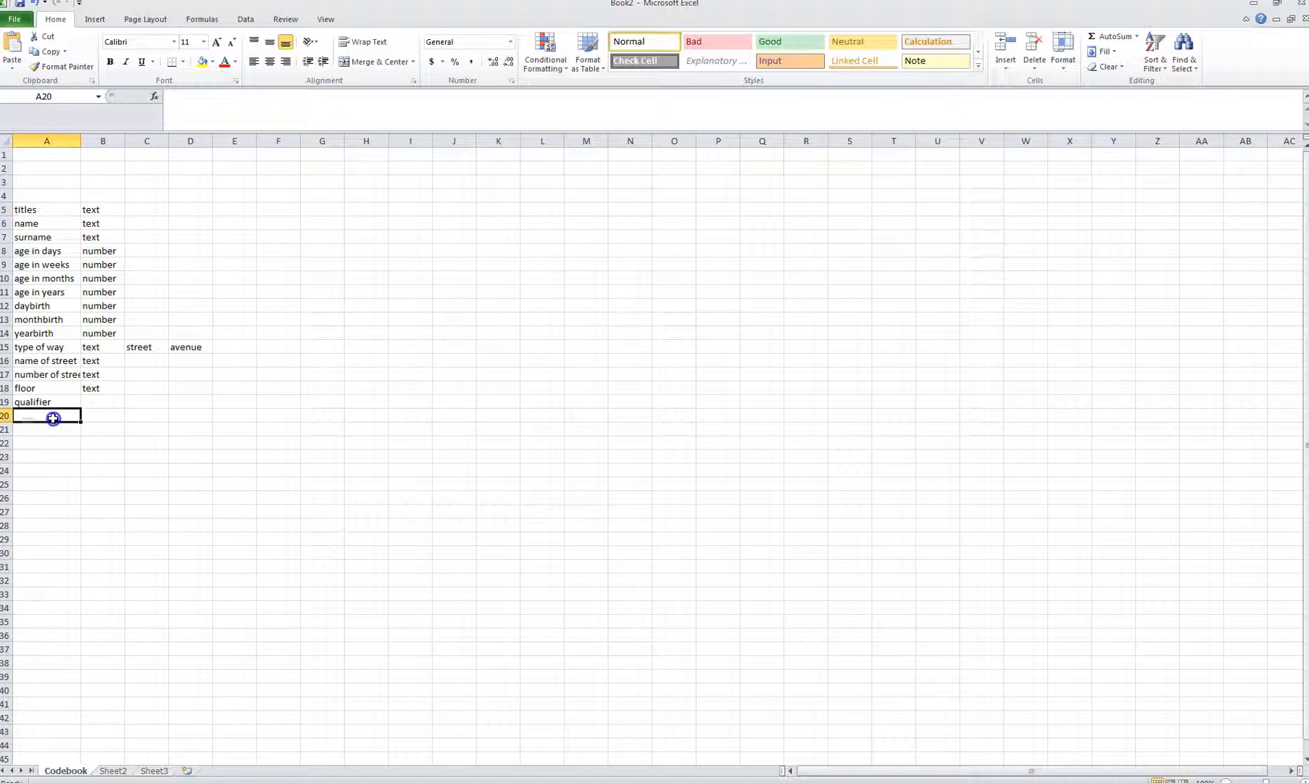
pyautogui.write('occupation')
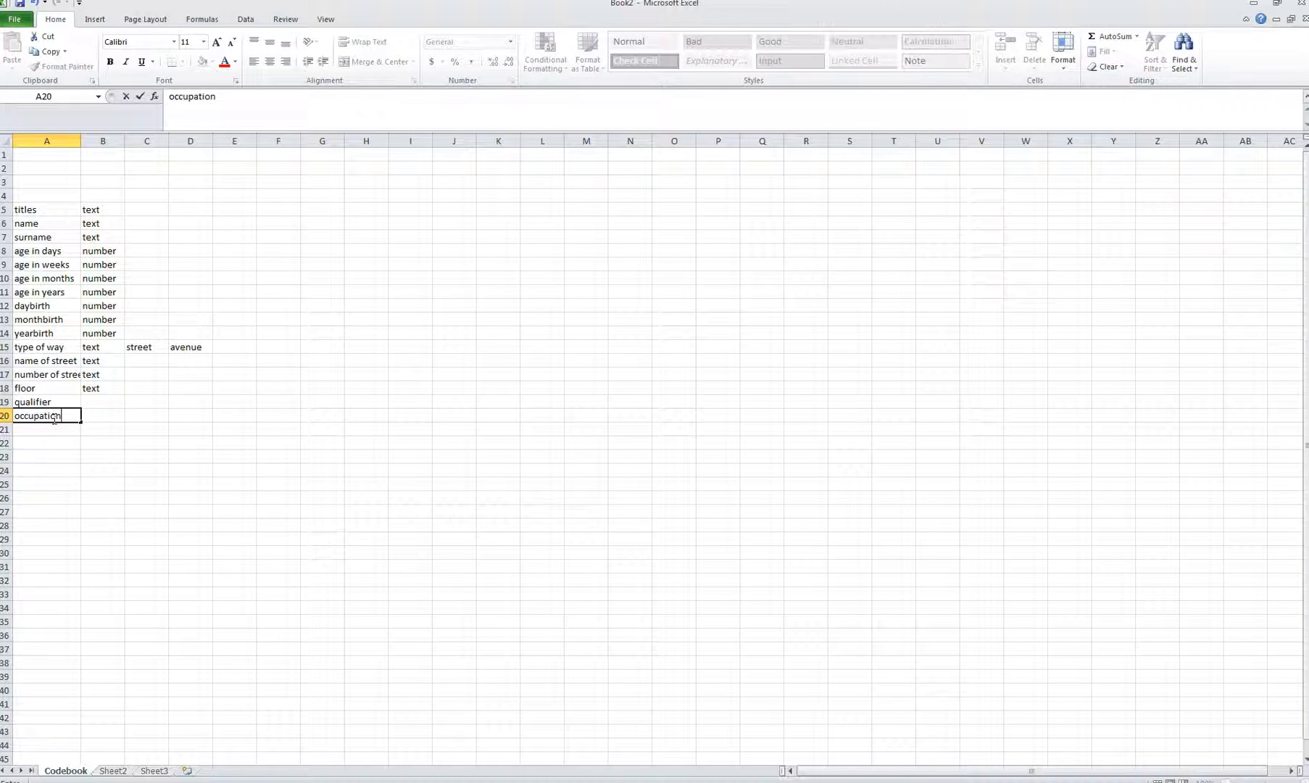
pyautogui.press('Tab')
pyautogui.write('t')
pyautogui.press('Up')
pyautogui.write('t')
pyautogui.press('Tab')
pyautogui.press('Down')
pyautogui.press('Left')
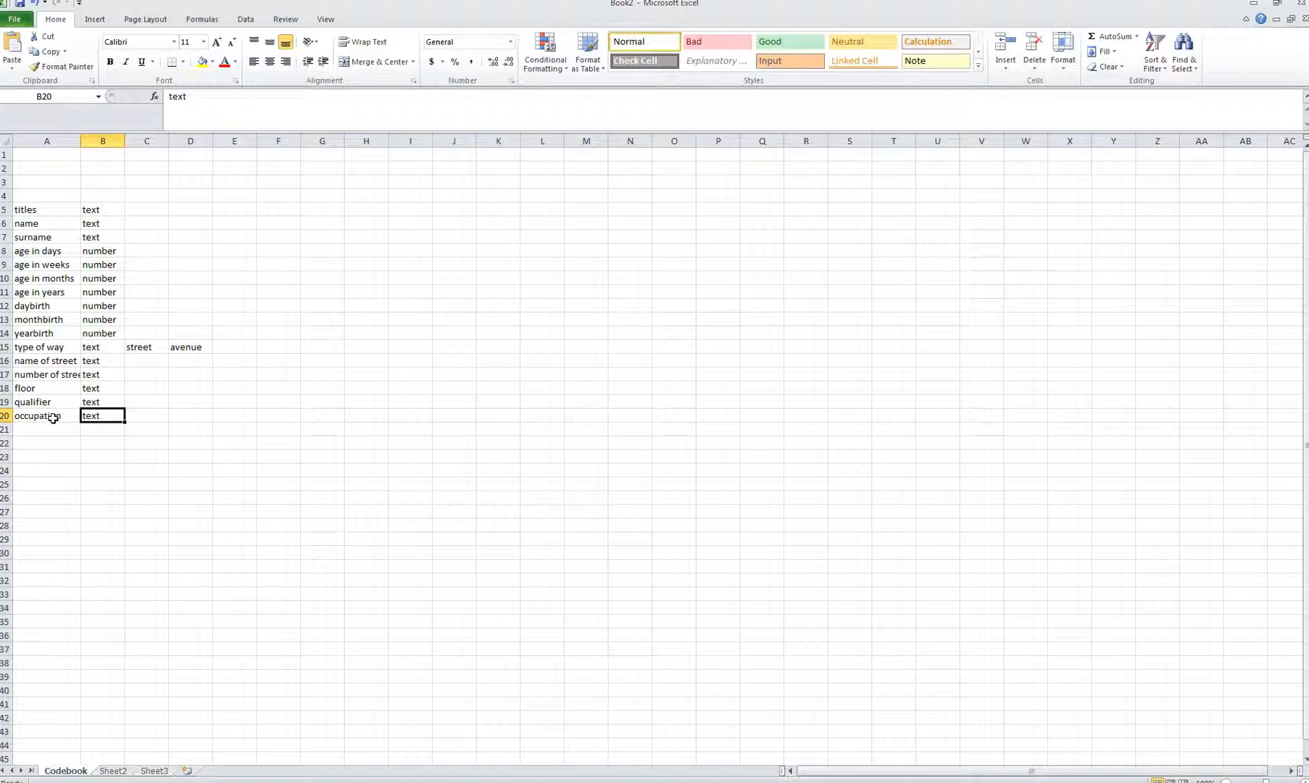
pyautogui.press('Down')
pyautogui.press('Left')
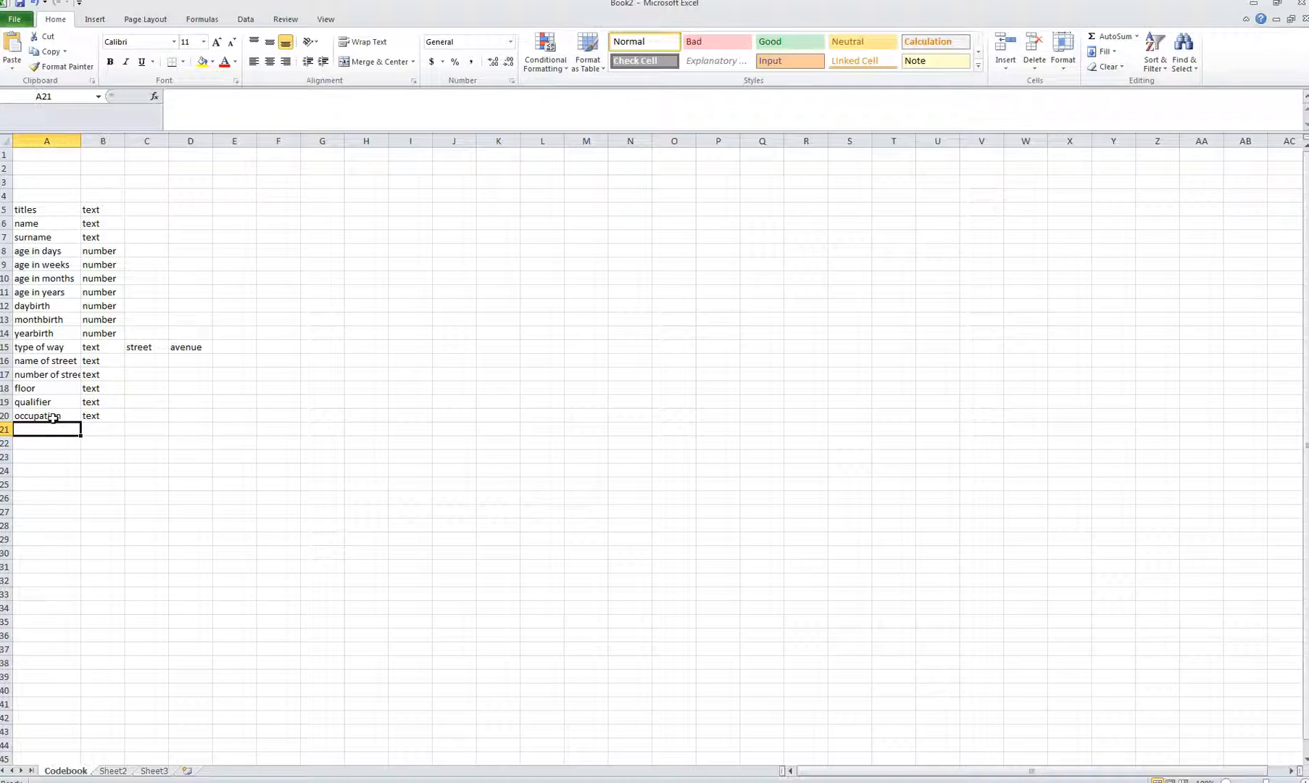
# Step: Add occupation2 as a text variable in row 21
pyautogui.write('occupatoin')
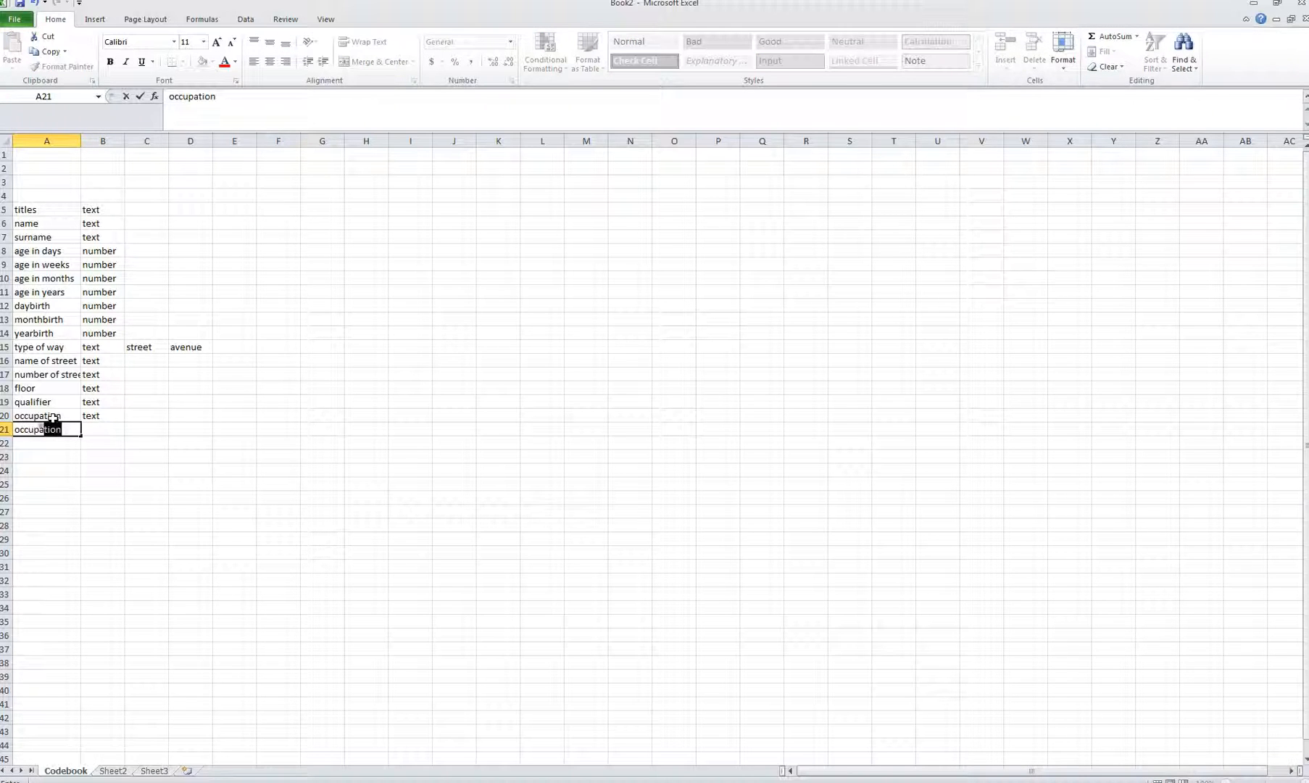
pyautogui.press('BackSpace')
pyautogui.press('BackSpace')
pyautogui.press('BackSpace')
pyautogui.write('ion2')
pyautogui.press('Tab')
pyautogui.write('text')
pyautogui.press('Tab')
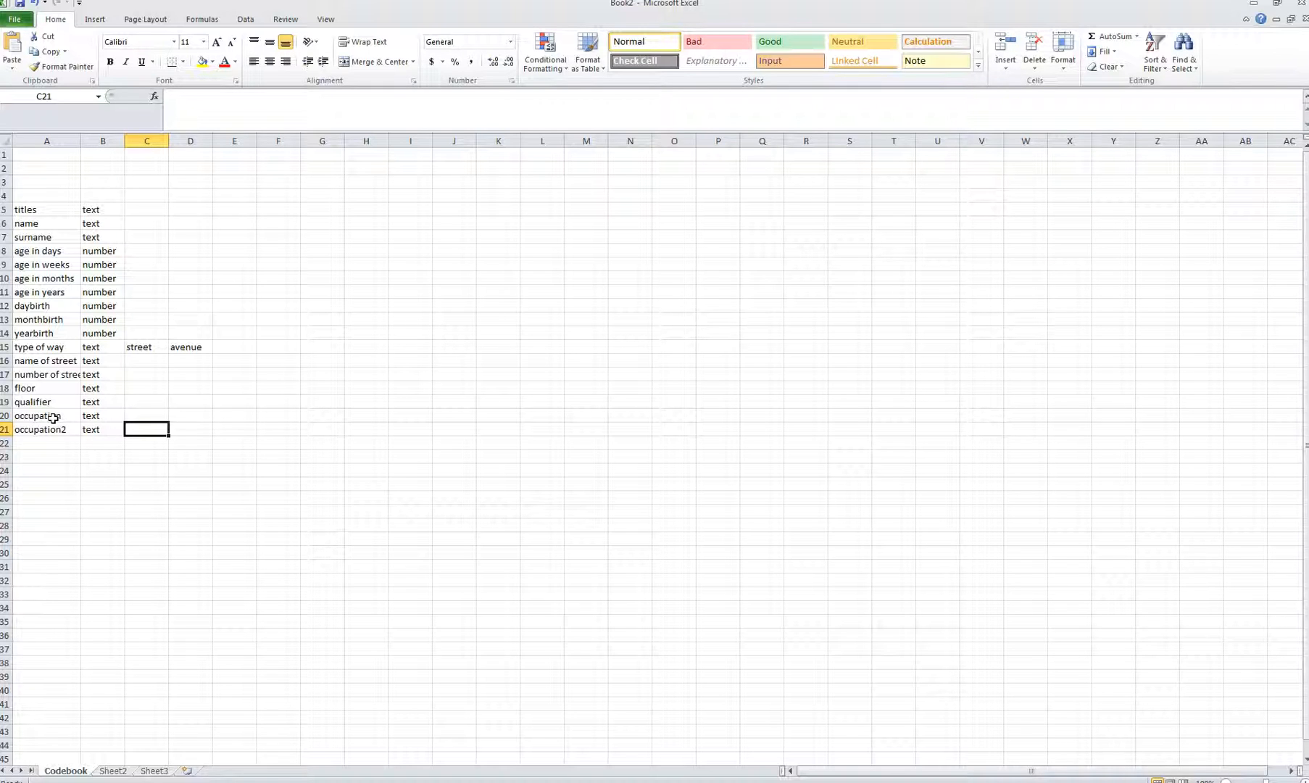
pyautogui.press('Down')
pyautogui.press('Down')
pyautogui.press('Left')
pyautogui.press('Up')
pyautogui.press('Left')
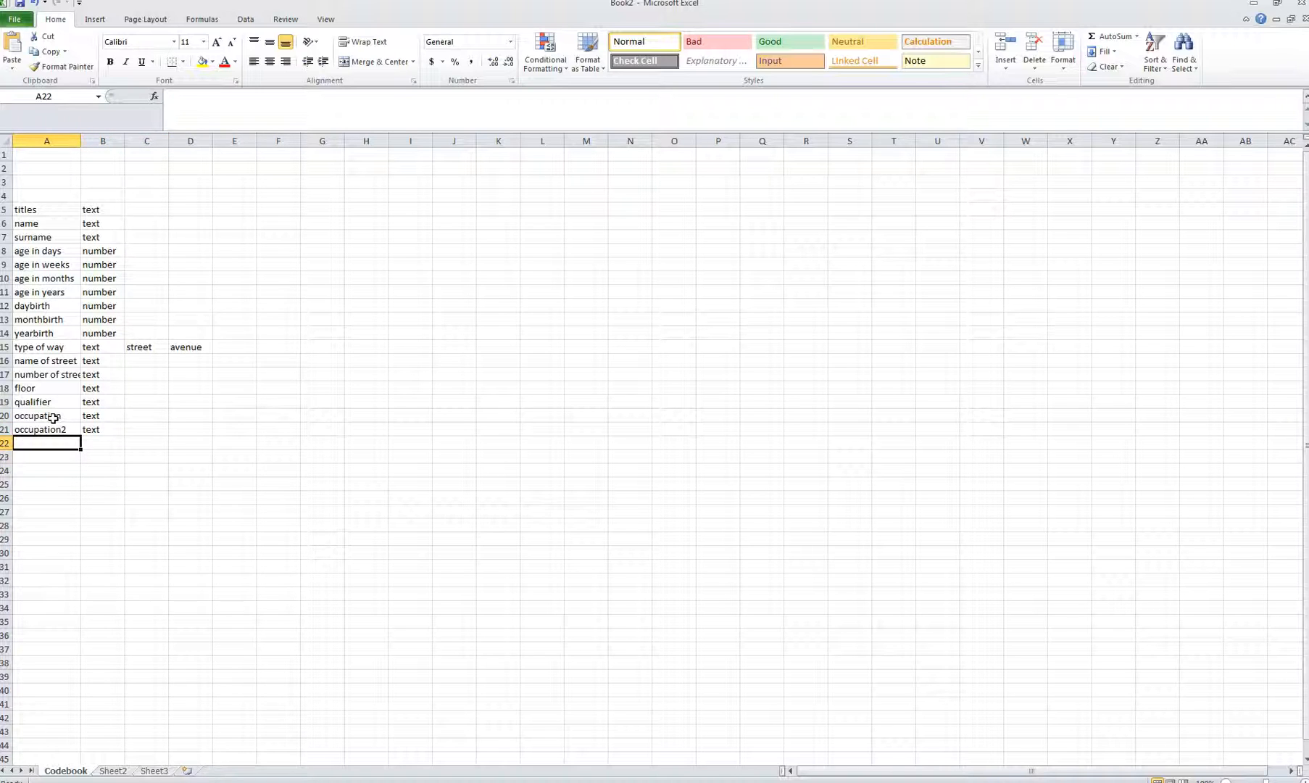
# Step: Add religion as text in row 22 and 'place of birht' in A23
pyautogui.write('religion')
pyautogui.press('Tab')
pyautogui.write('text')
pyautogui.press('Down')
pyautogui.press('Left')
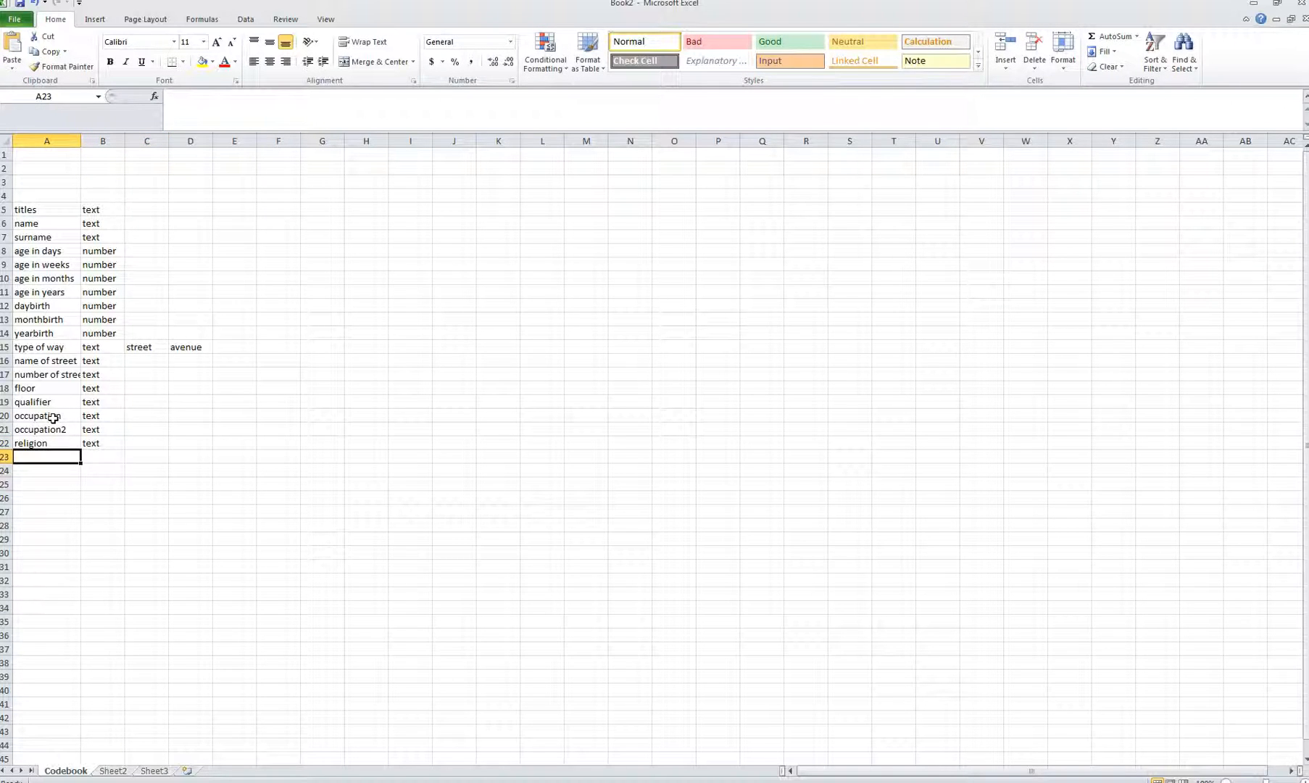
pyautogui.write('place of birht')
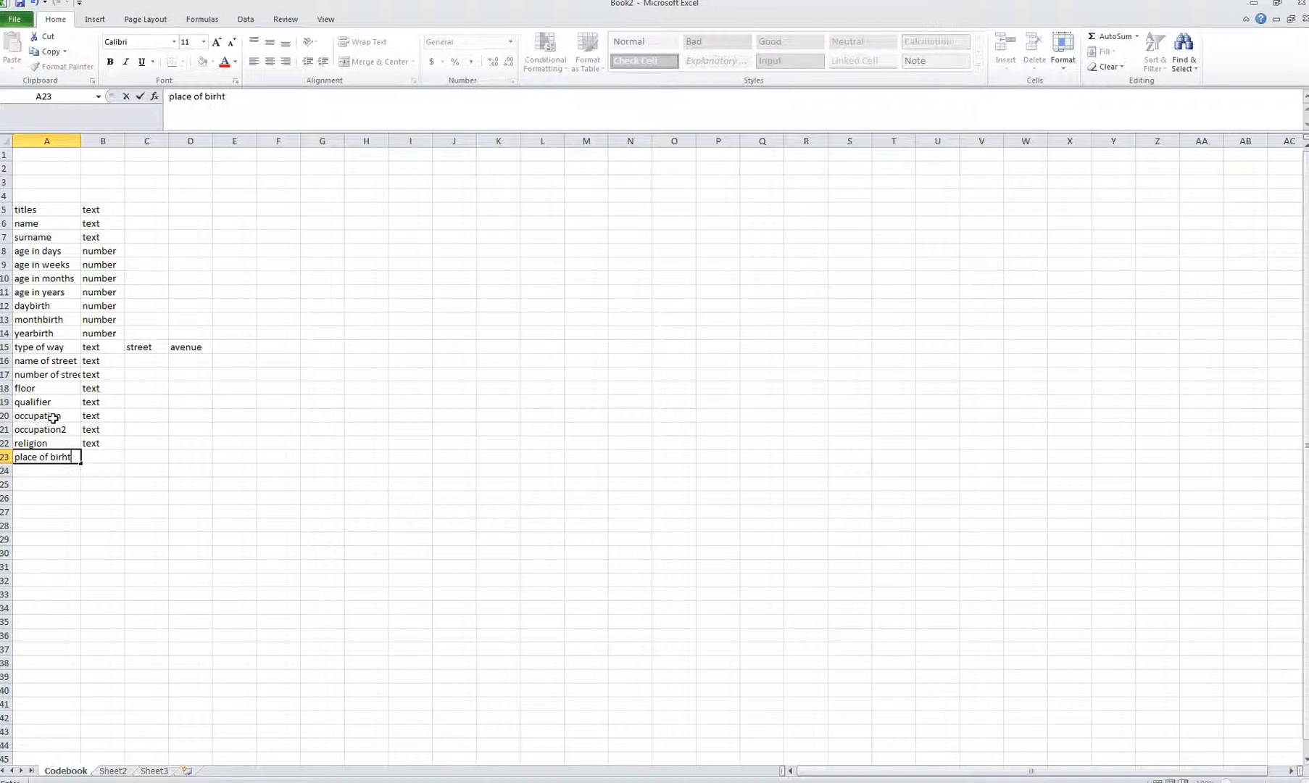
pyautogui.press('Tab')
pyautogui.press('Left')
pyautogui.press('BackSpace')
pyautogui.write('place of birht')
pyautogui.press('Tab')
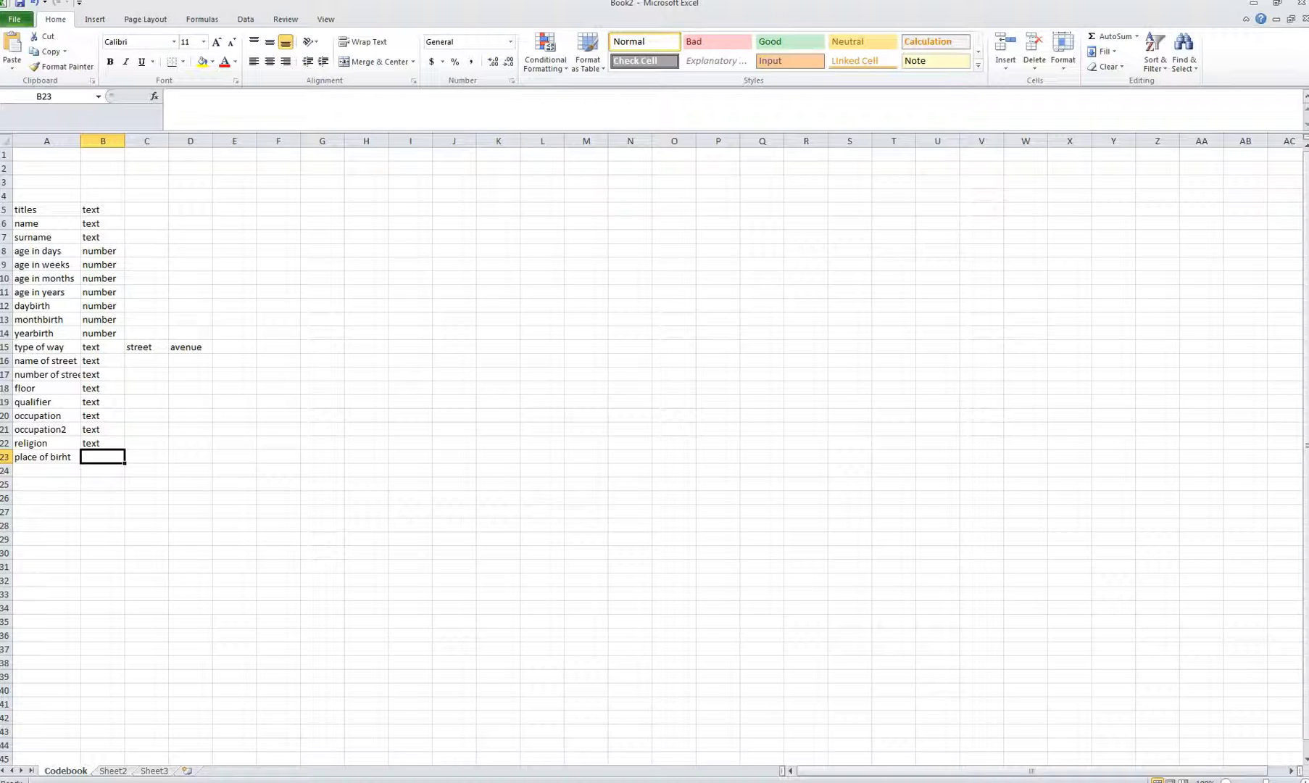
# Step: Enter daydeath, monthdeath and yeardeath as variable names in A24:A26
pyautogui.click(15, 781)
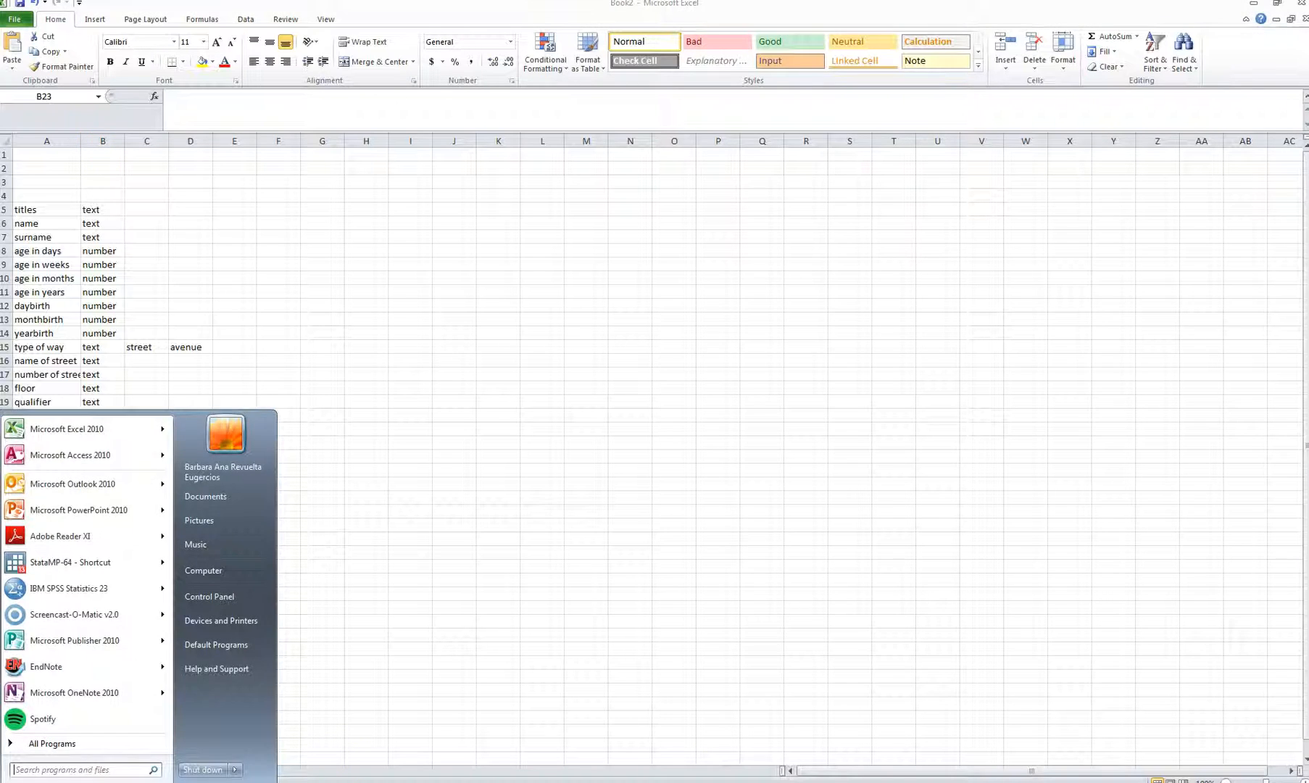
pyautogui.click(510, 733)
pyautogui.click(15, 781)
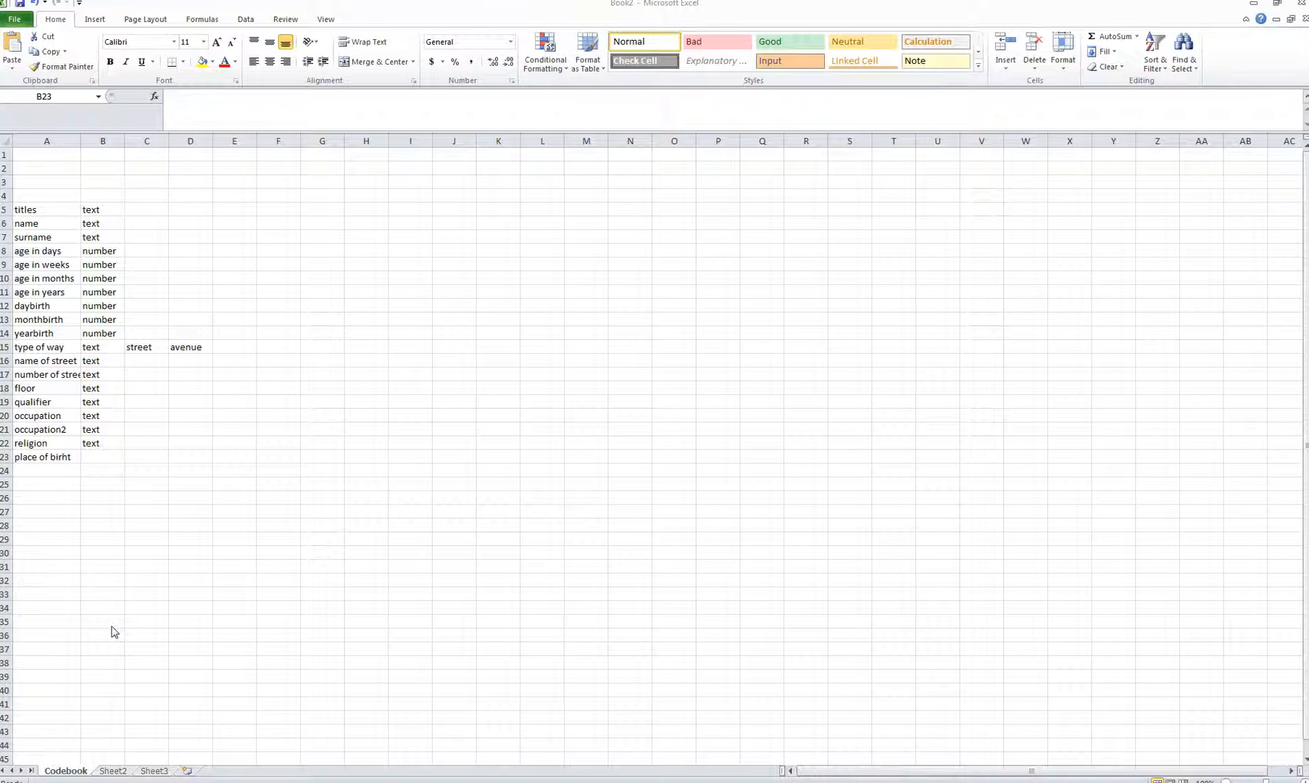
pyautogui.click(50, 470)
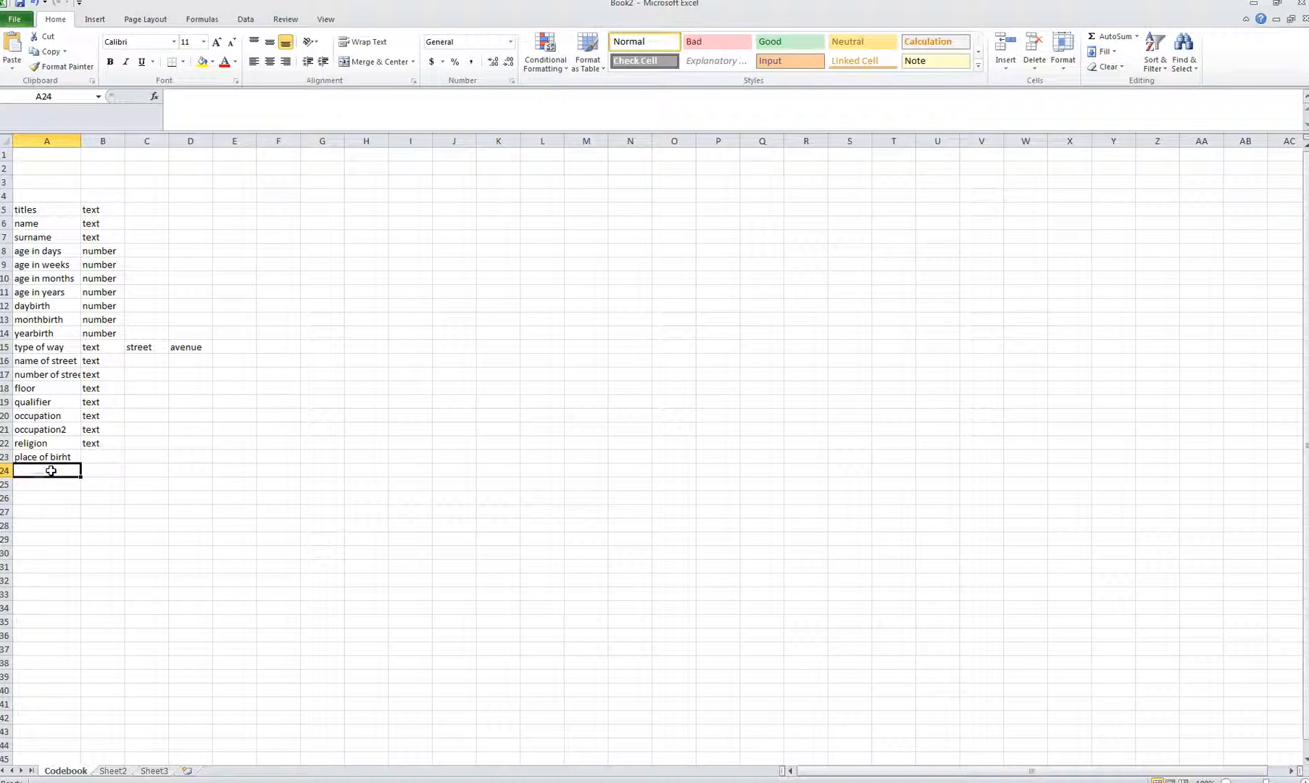
pyautogui.write('daydeath')
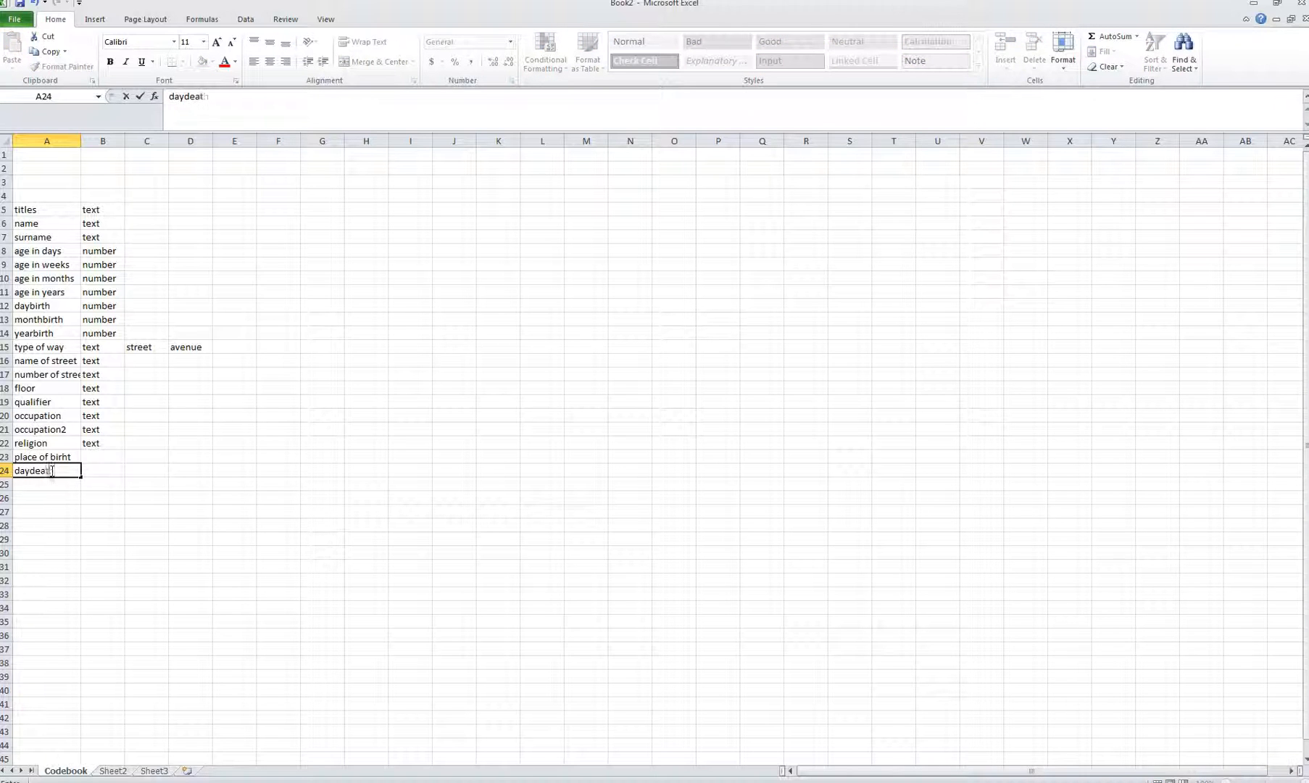
pyautogui.press('Return')
pyautogui.write('day')
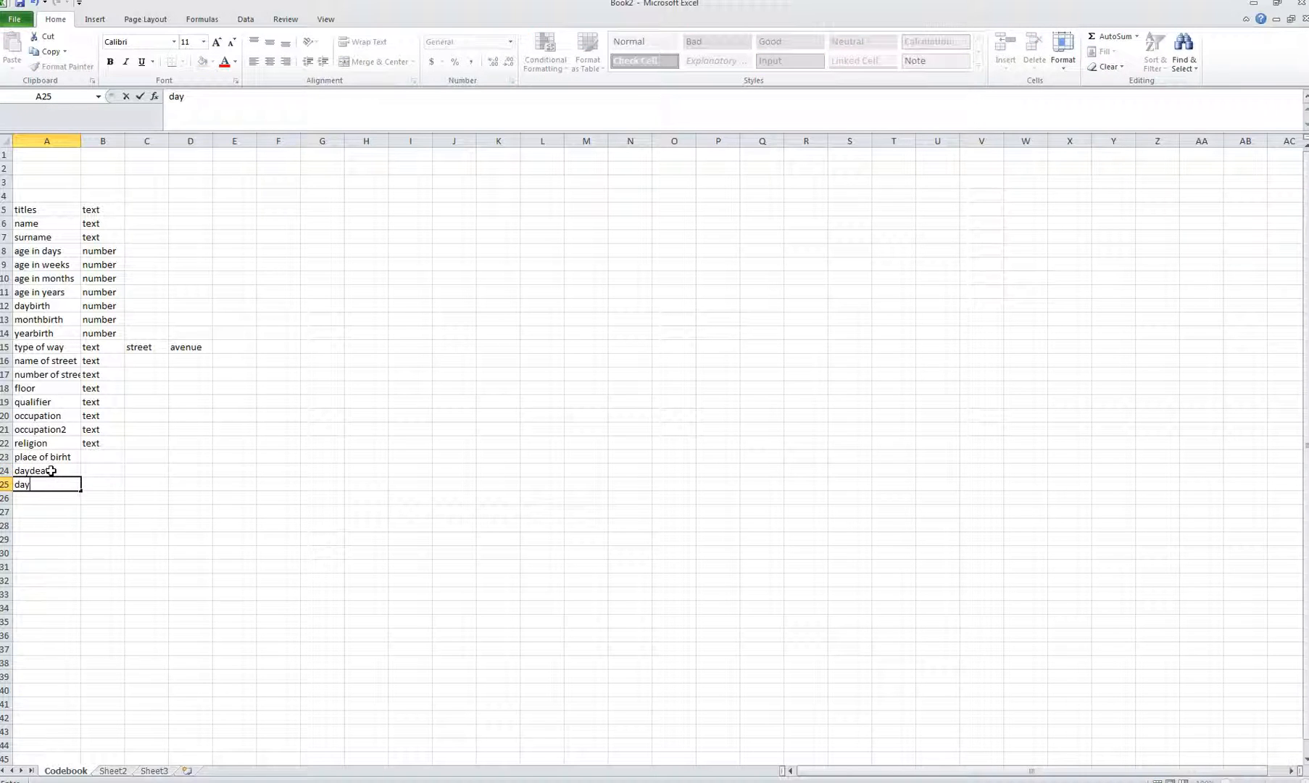
pyautogui.press('BackSpace')
pyautogui.press('BackSpace')
pyautogui.press('BackSpace')
pyautogui.write('monthdeath')
pyautogui.press('Return')
pyautogui.write('yeardeath')
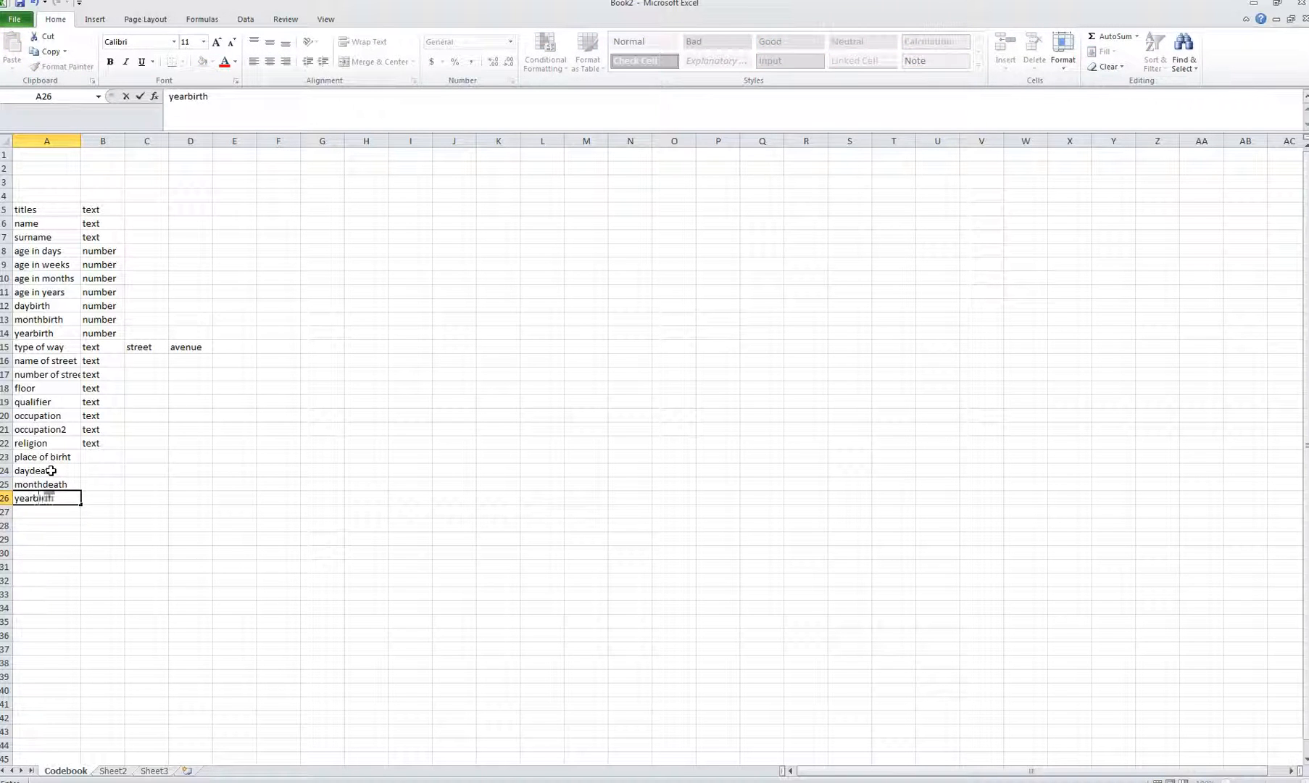
pyautogui.hotkey('ctrl', 'Return')
# Step: Give the death-date variables the type number and set place of birht to text
pyautogui.click(101, 469)
pyautogui.write('numb')
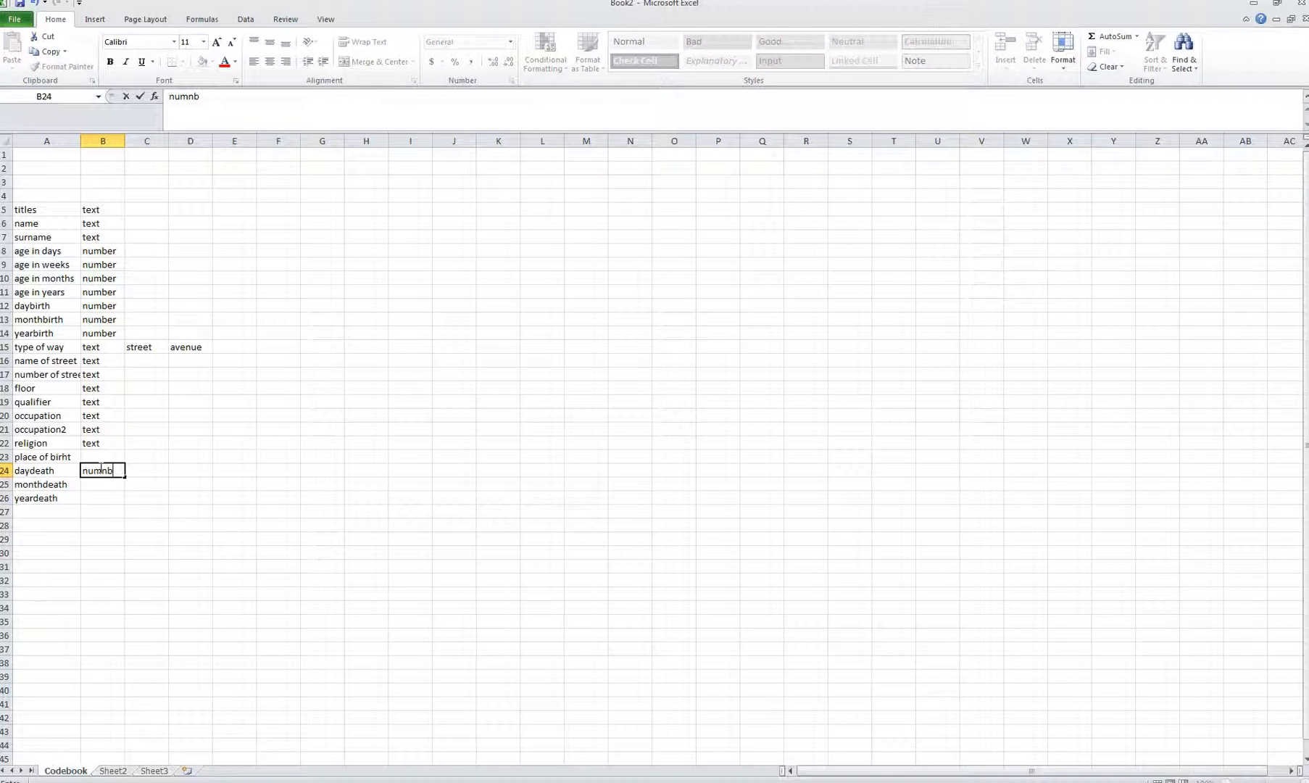
pyautogui.press('Return')
pyautogui.write('n')
pyautogui.press('Return')
pyautogui.write('n')
pyautogui.click(100, 467)
pyautogui.press('Up')
pyautogui.write('t')
pyautogui.press('Return')
pyautogui.press('Down')
pyautogui.press('Down')
pyautogui.press('Down')
# Step: Add maritalstatus in A27 and begin entering text as its type
pyautogui.press('Left')
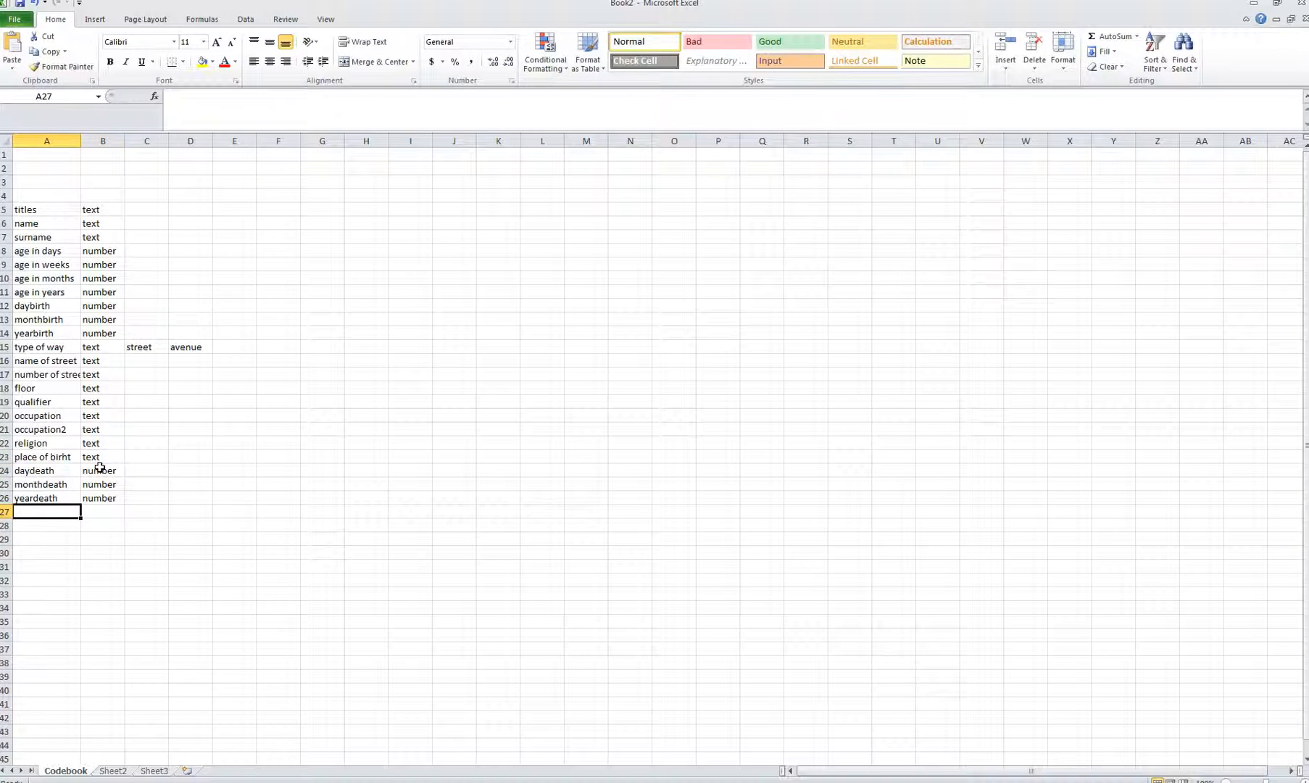
pyautogui.write('maritalstua')
pyautogui.press('BackSpace')
pyautogui.press('BackSpace')
pyautogui.write('atus')
pyautogui.press('Tab')
pyautogui.write('t')
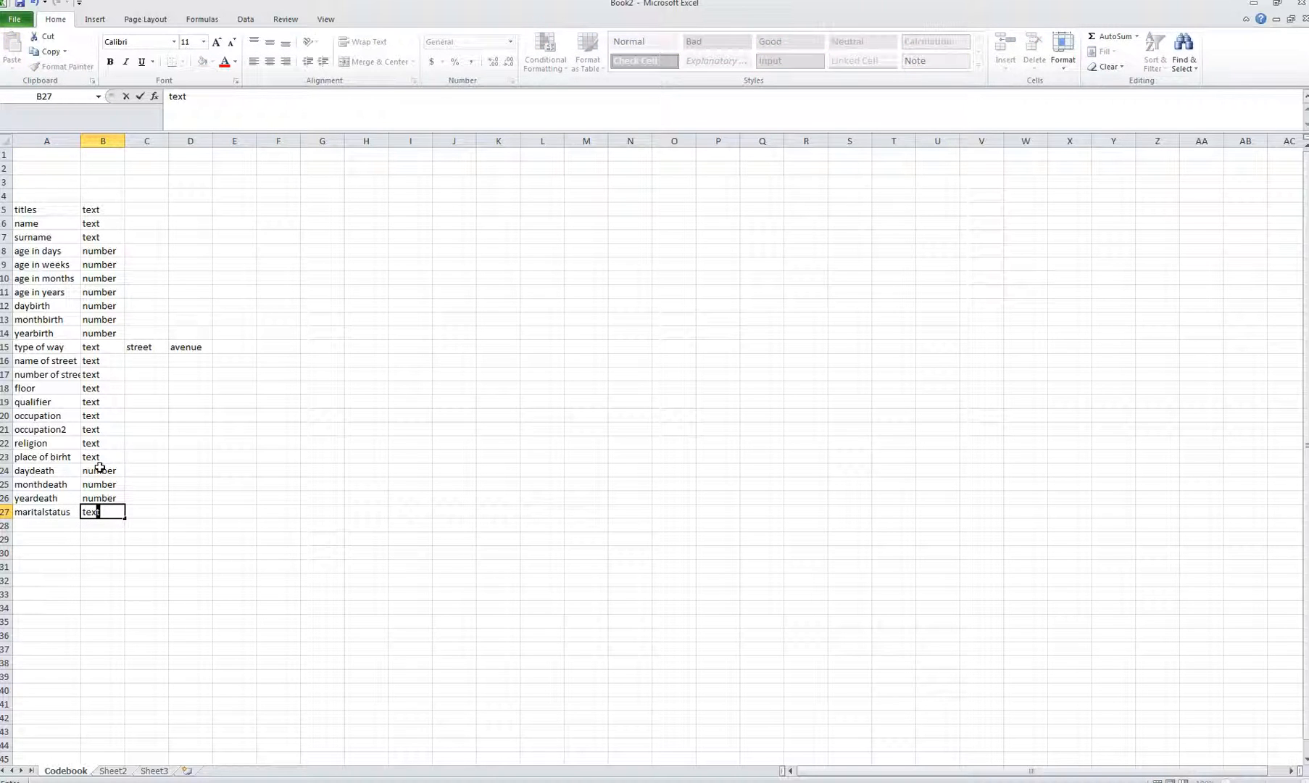
# Step: Commit text as maritalstatus's type and add sex as a text variable in A28:B28
pyautogui.click(215, 527)
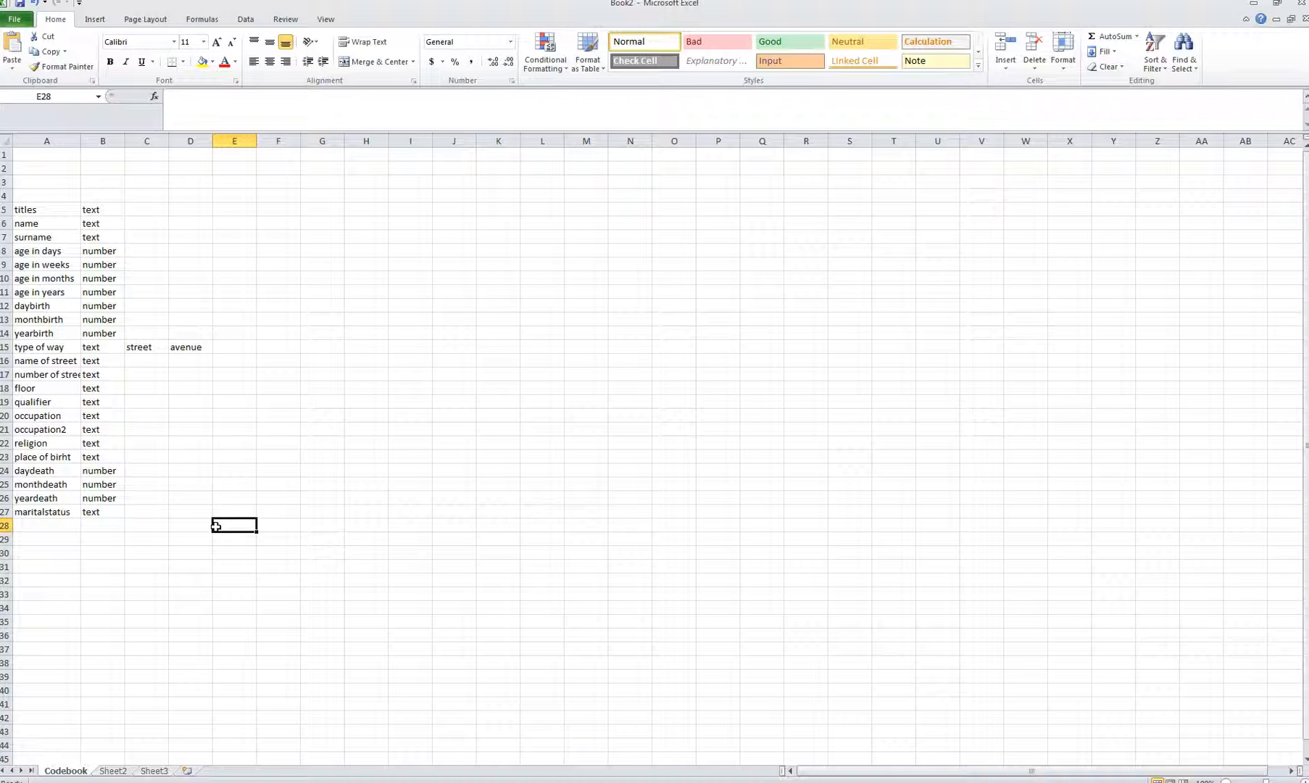
pyautogui.click(50, 526)
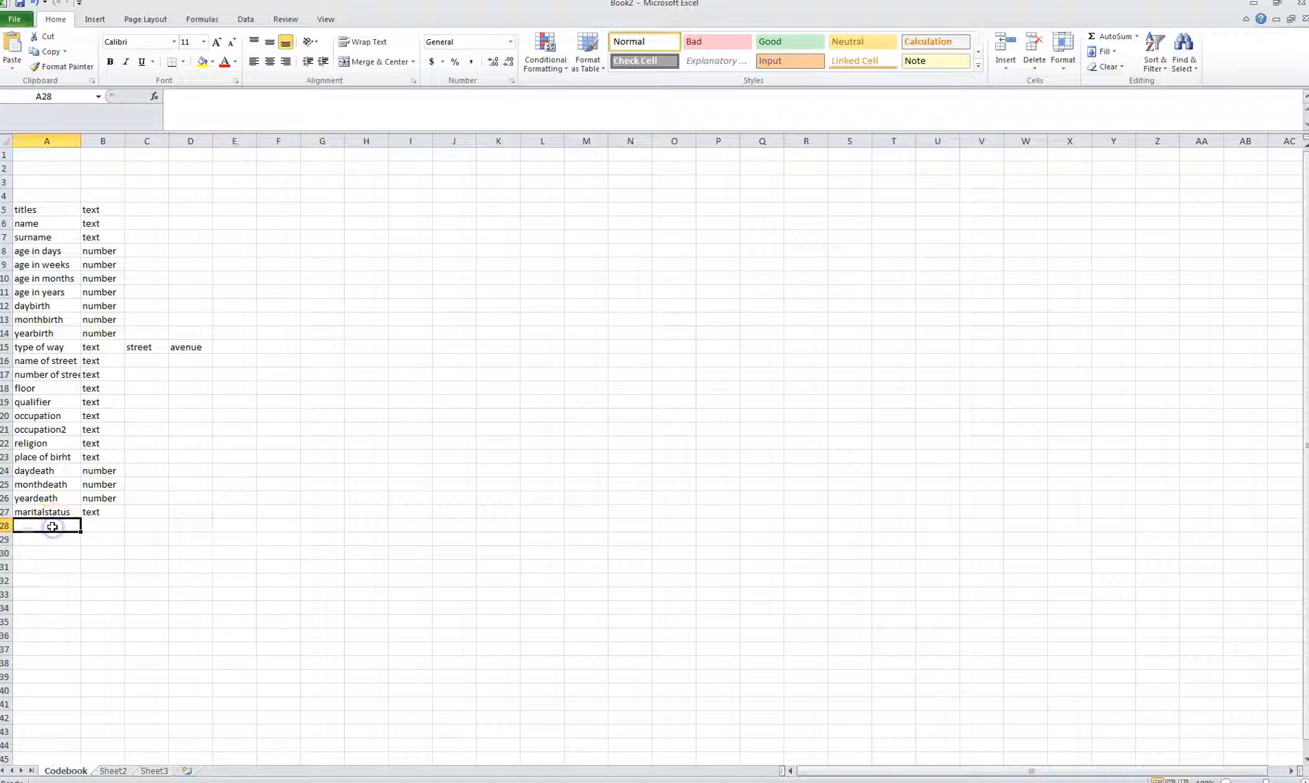
pyautogui.write('sex')
pyautogui.press('Tab')
pyautogui.write('text')
pyautogui.press('Tab')
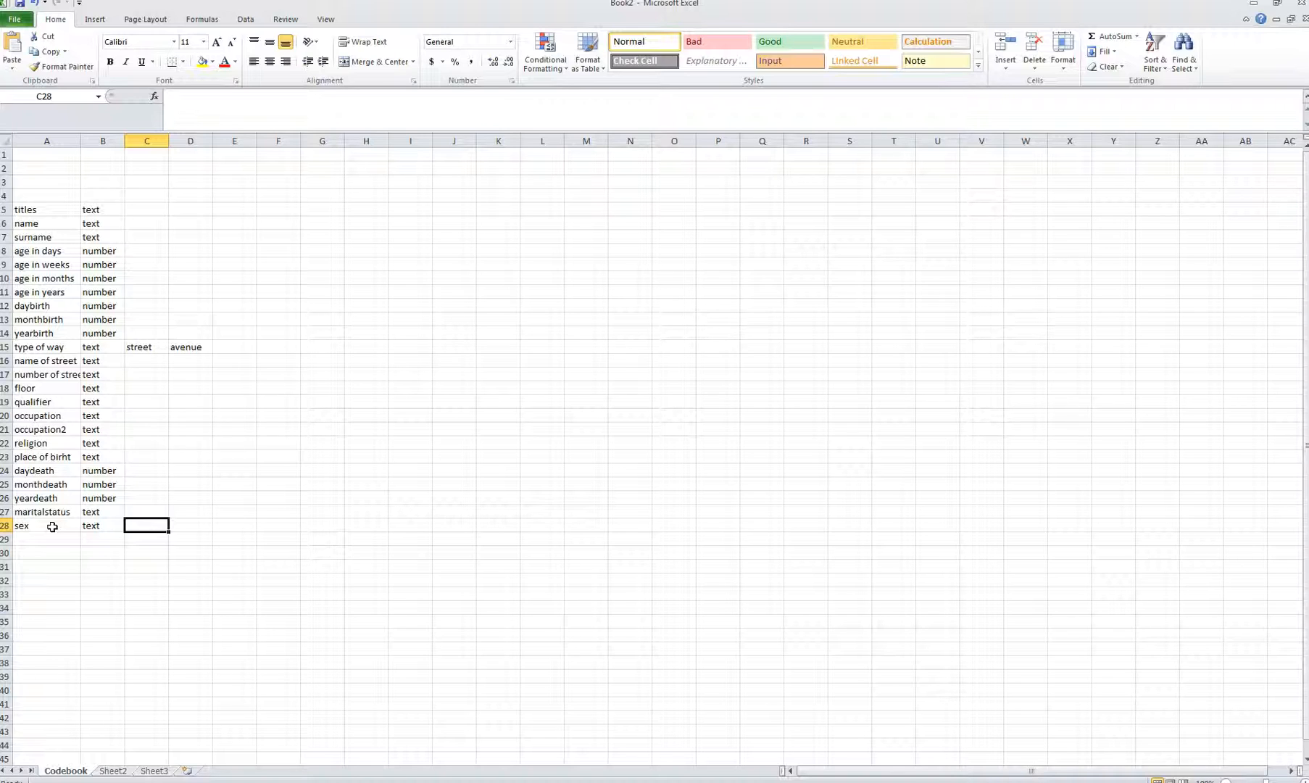
# Step: Enter 'm: male/ f: female' as the sex category codes in C28
pyautogui.write('ma')
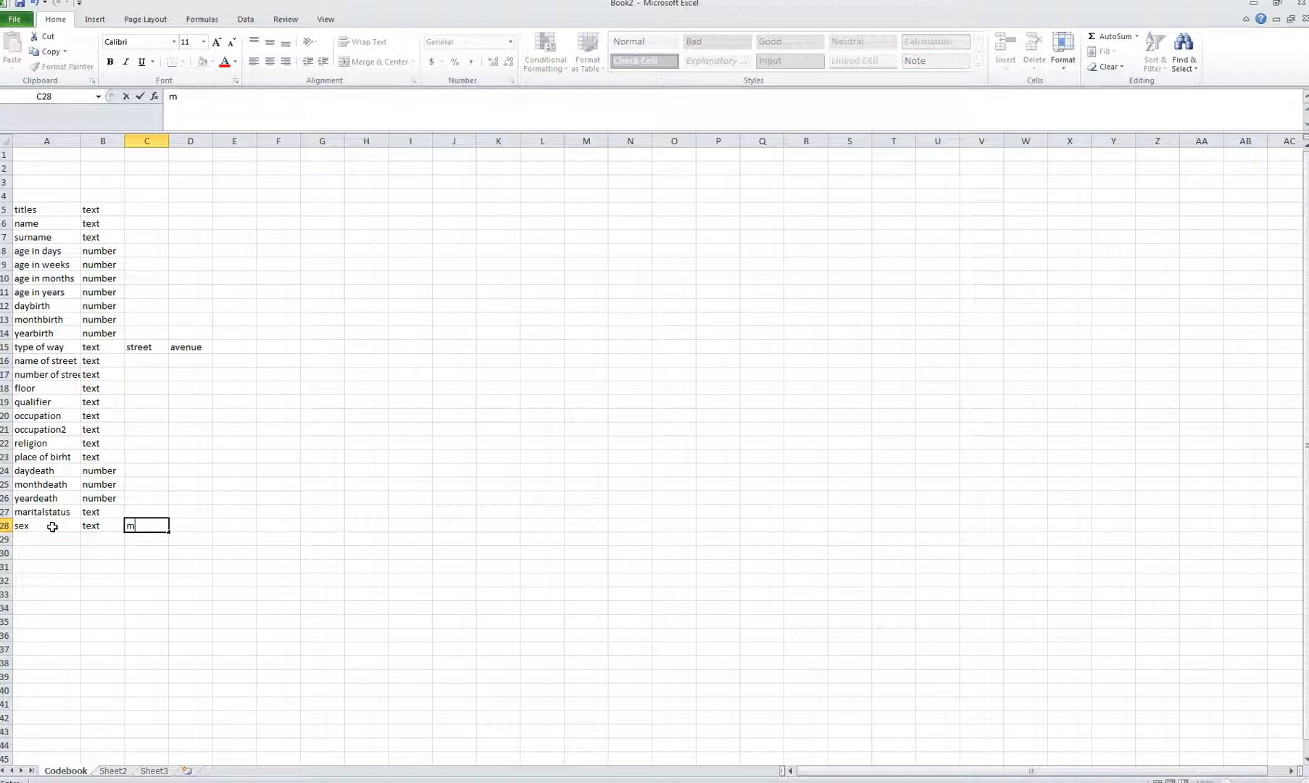
pyautogui.press('BackSpace')
pyautogui.write(': male/ f: female')
pyautogui.press('Return')
# Step: Enter 's: single/ m: married /s: separated/ e: enkemand' as marital status codes in C27
pyautogui.press('Up')
pyautogui.press('Up')
pyautogui.write('s')
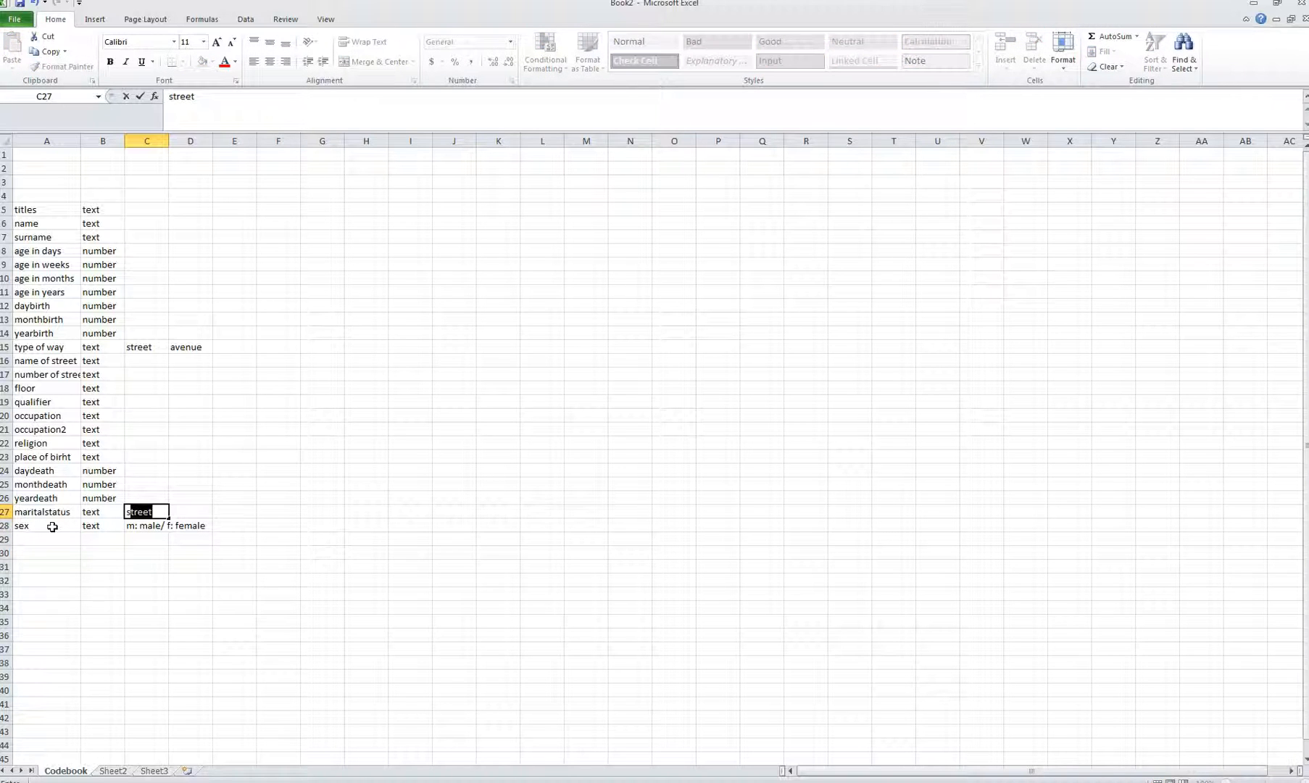
pyautogui.write(': single/ m: married')
pyautogui.press('BackSpace')
pyautogui.press('BackSpace')
pyautogui.press('BackSpace')
pyautogui.write('ied')
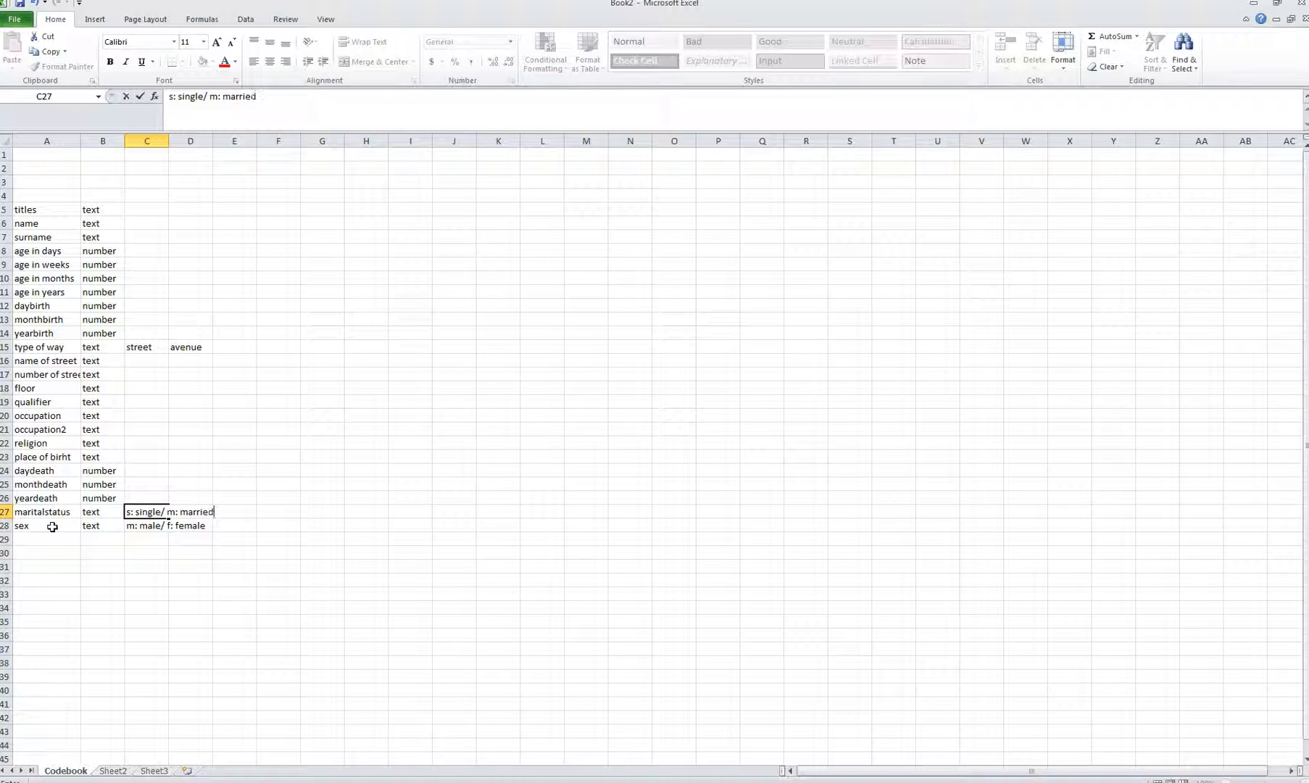
pyautogui.write(' /s: separated/ e: enke')
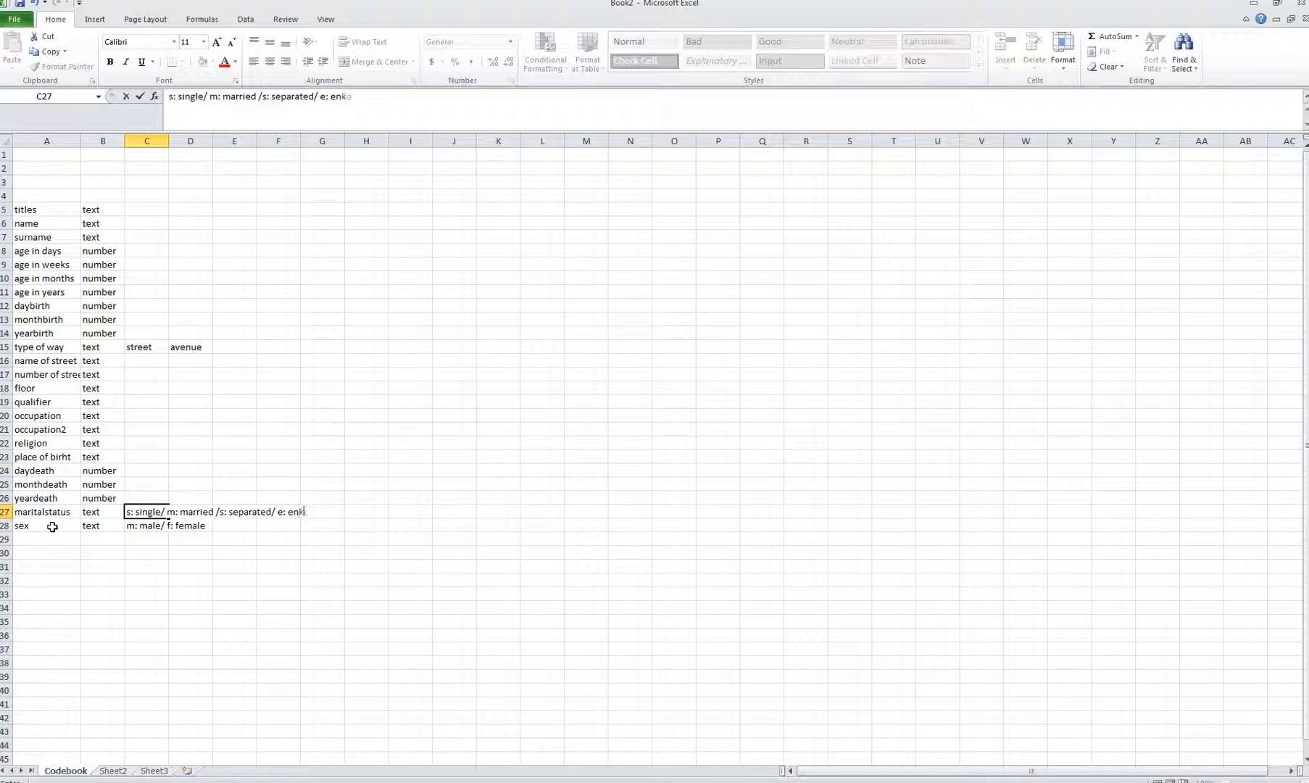
pyautogui.write('nand')
pyautogui.click(145, 566)
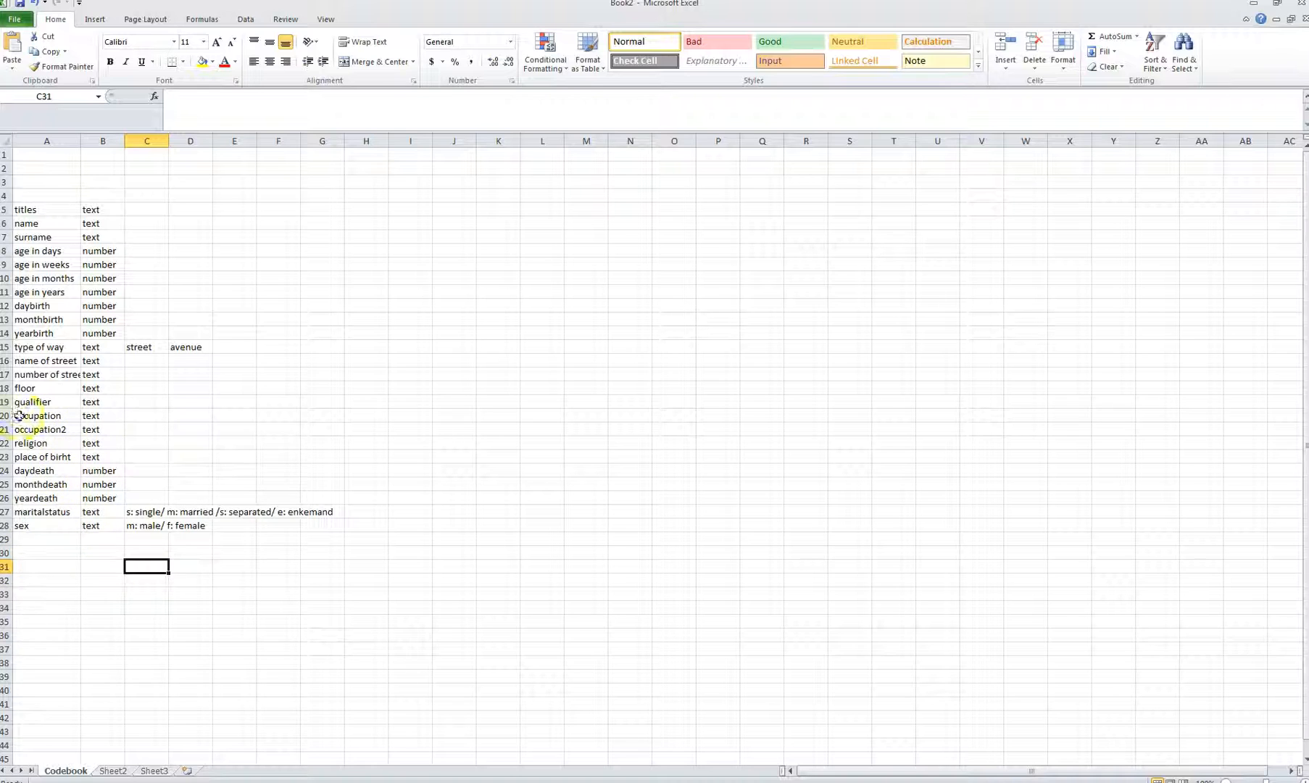
pyautogui.click(156, 210)
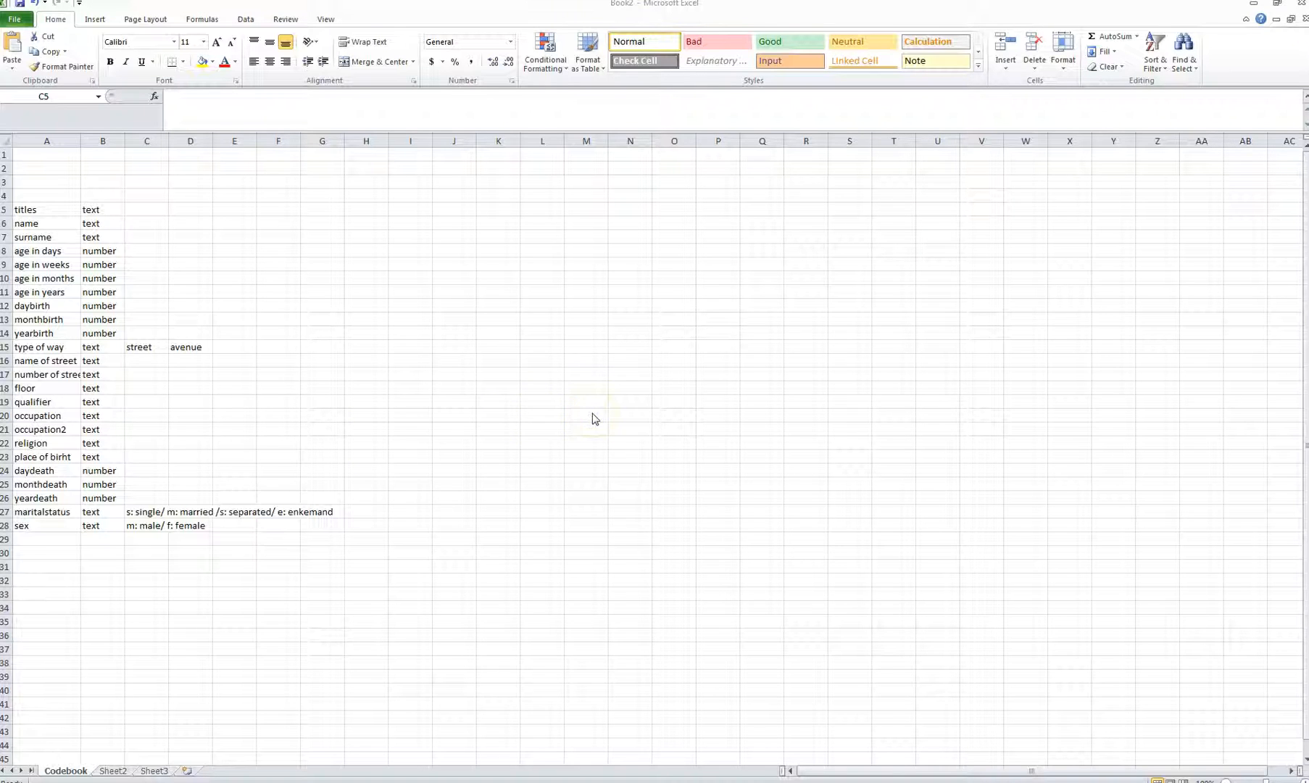
pyautogui.click(134, 237)
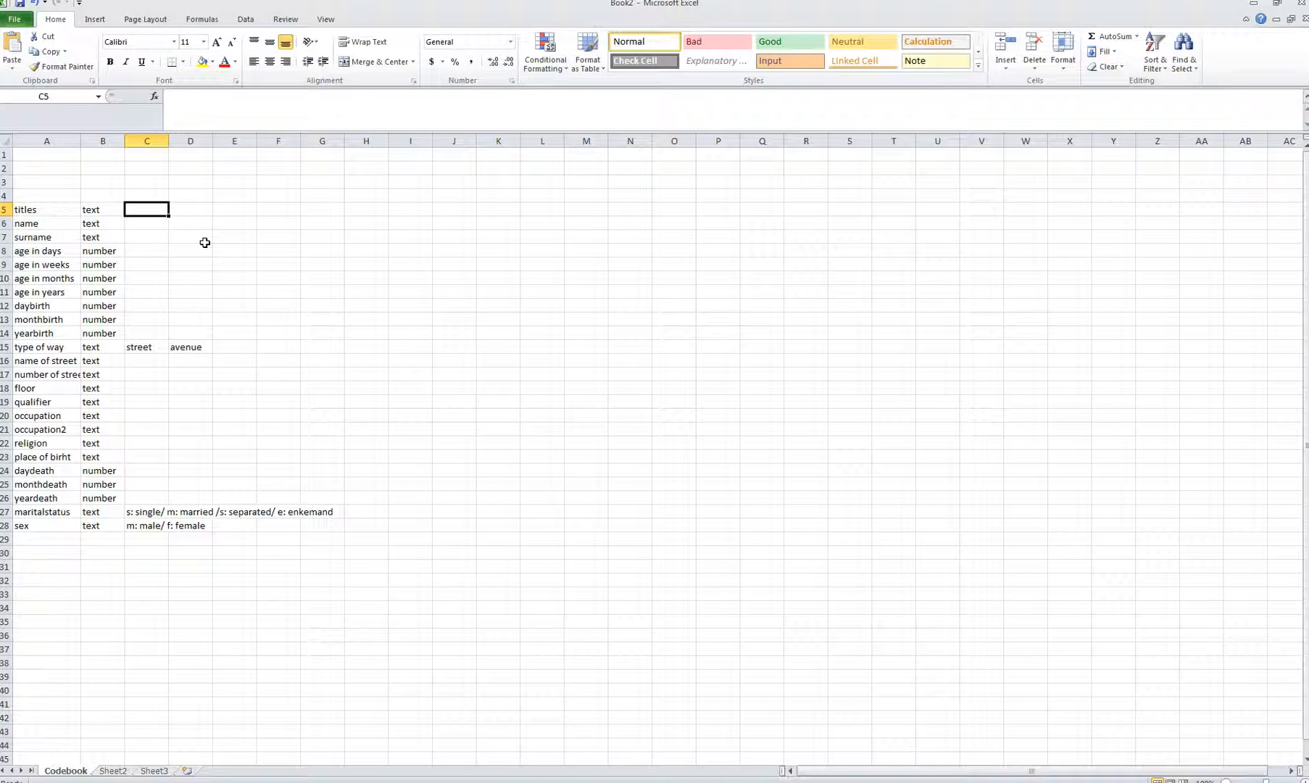
pyautogui.click(73, 580)
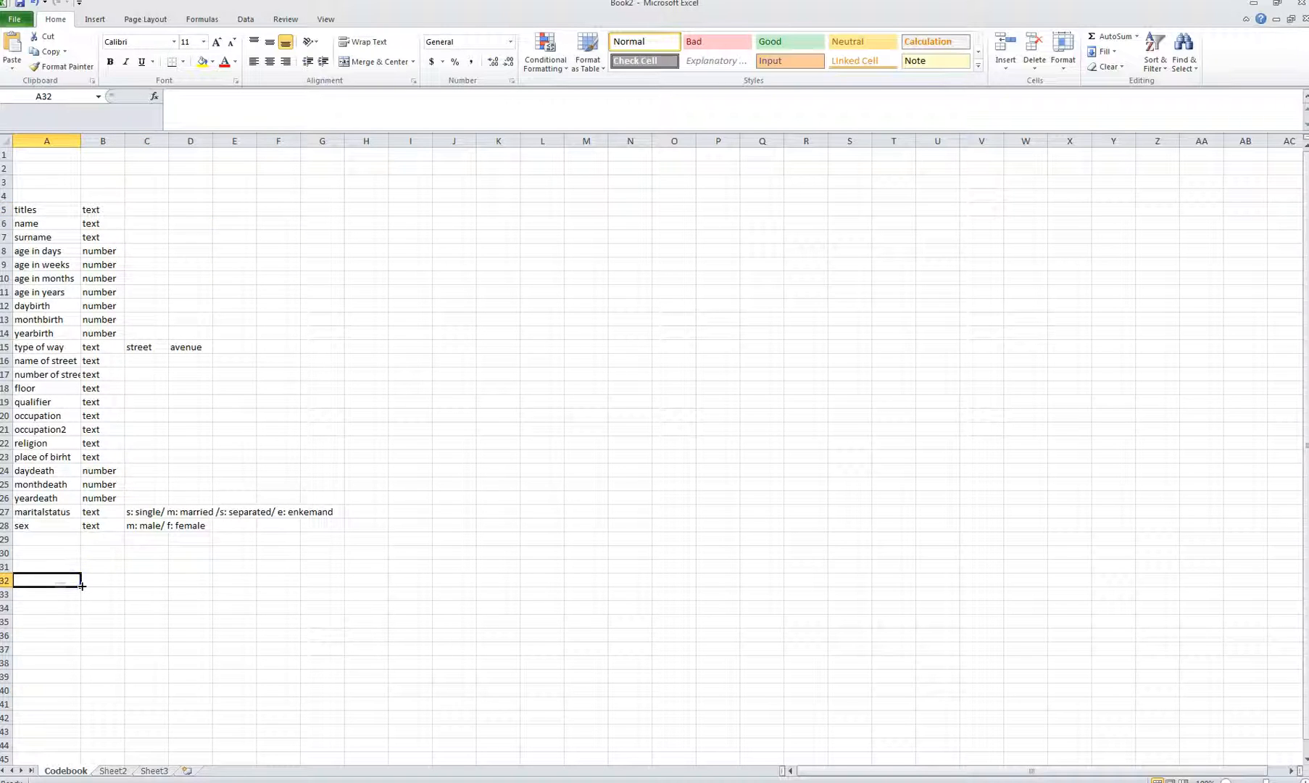
# Step: Type 'Notes:' in A32 followed by 'My archive llflal' and 'This dtae somehtig happend'
pyautogui.write('Notes:')
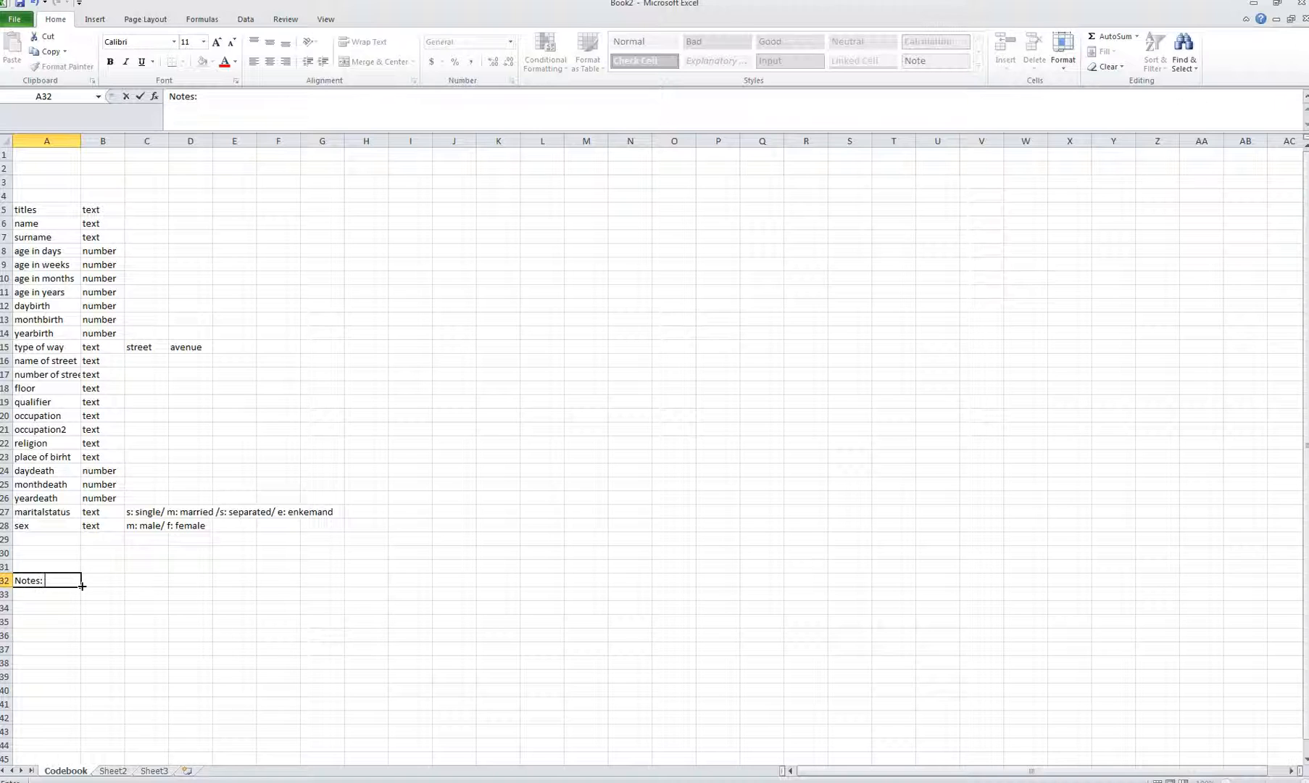
pyautogui.press('Return')
pyautogui.write('M')
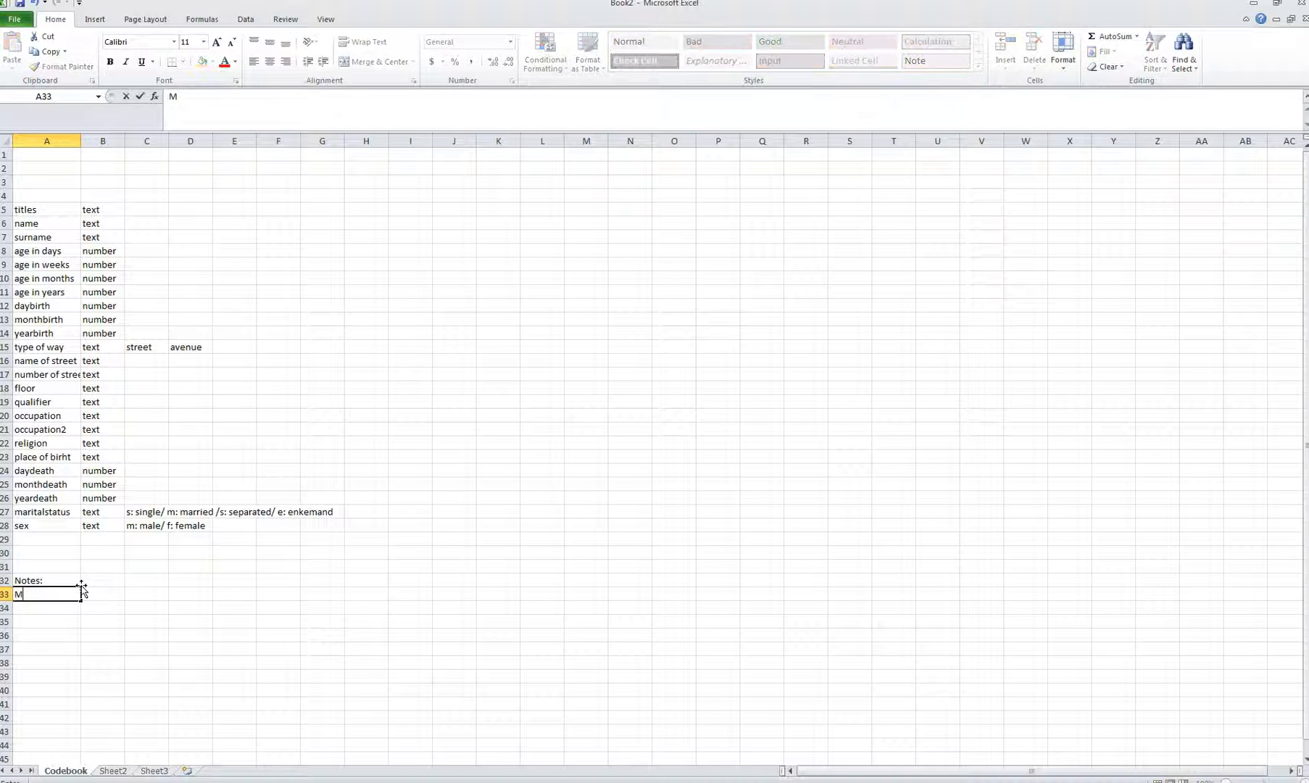
pyautogui.write('y archive')
pyautogui.press('BackSpace')
pyautogui.press('BackSpace')
pyautogui.press('BackSpace')
pyautogui.press('BackSpace')
pyautogui.write('chive llfla')
pyautogui.press('Return')
pyautogui.write('This')
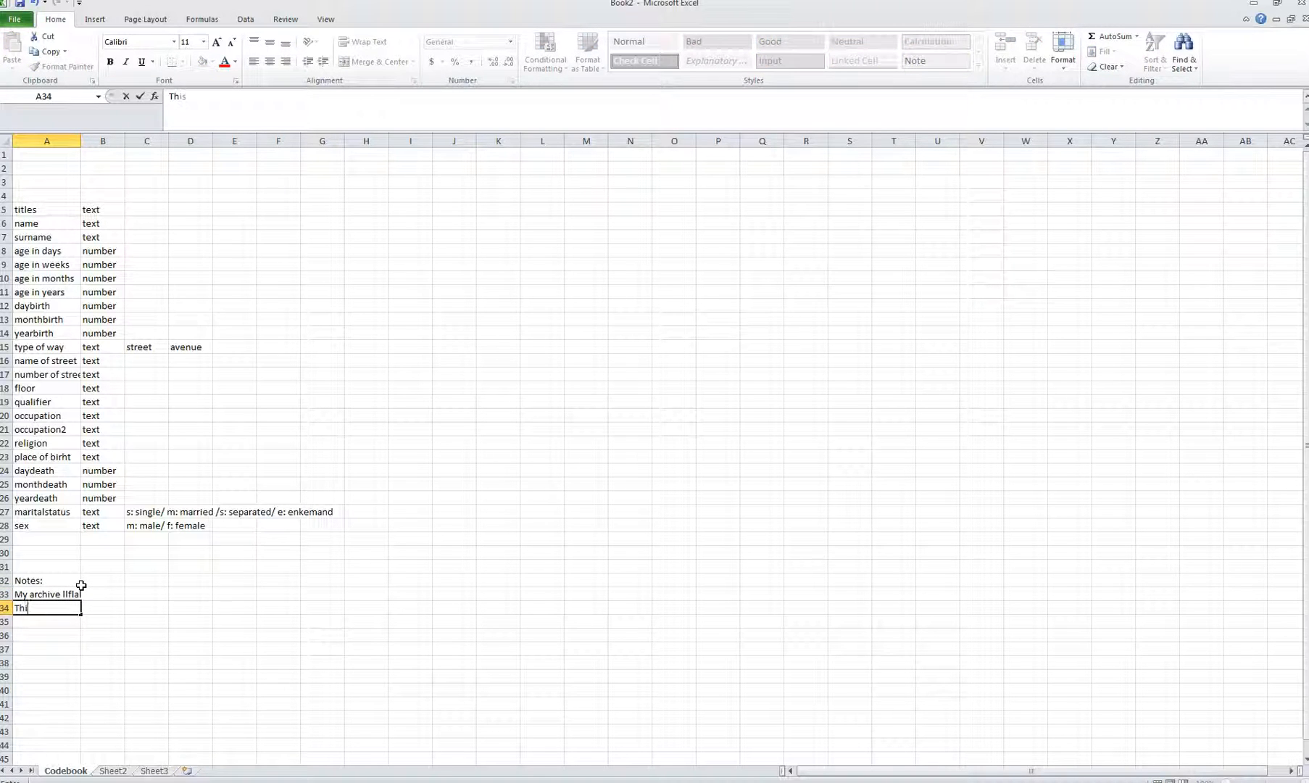
pyautogui.write(' dtae somehtig happend')
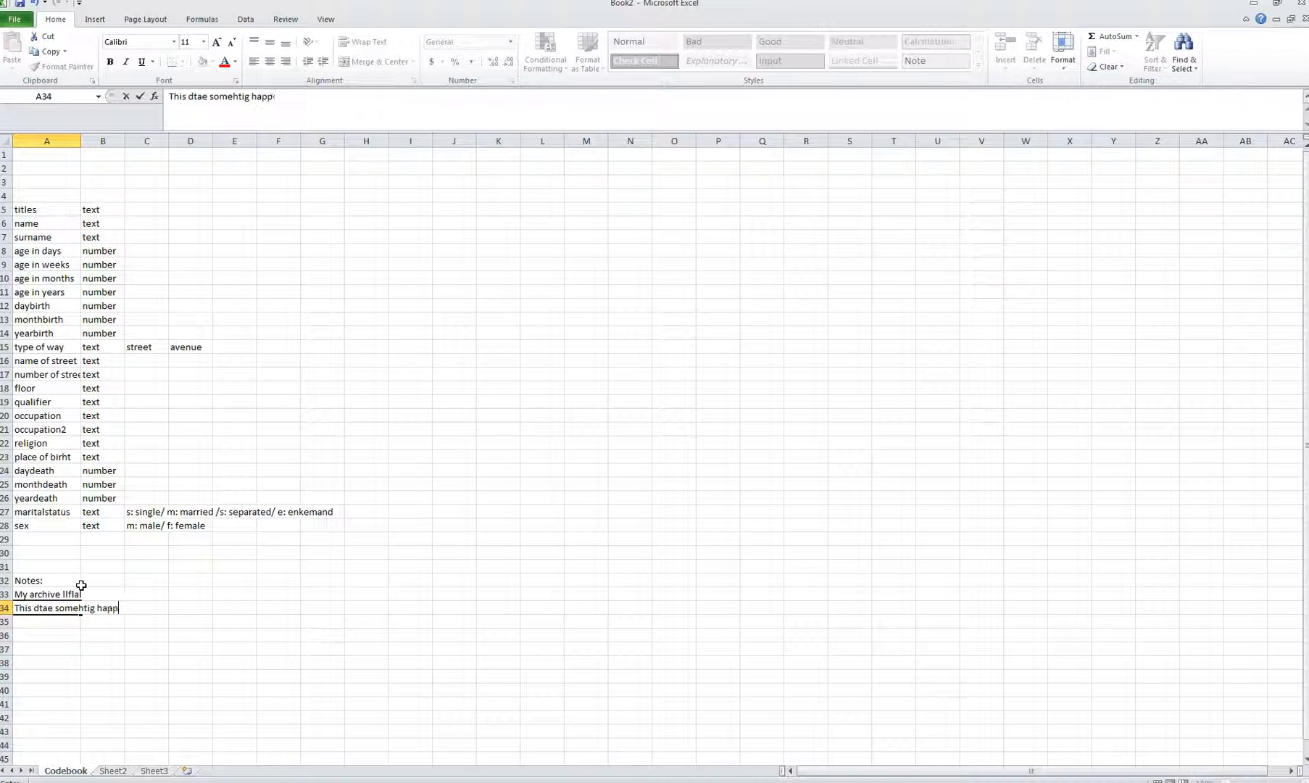
pyautogui.press('Return')
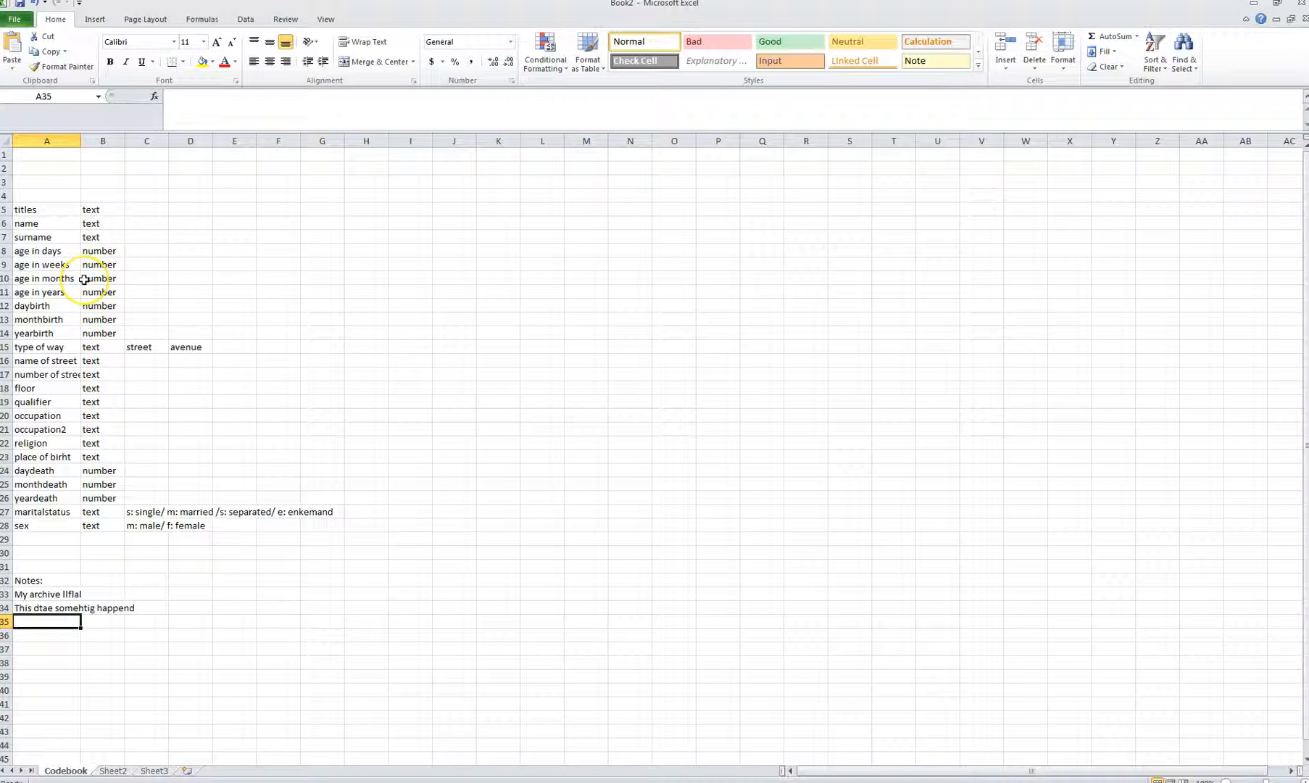
pyautogui.click(56, 209)
# Step: Copy the variable names titles through sex and paste them transposed into Sheet2 from B1
pyautogui.moveTo(55, 210); pyautogui.dragTo(64, 520)
pyautogui.hotkey('ctrl', 'c')
pyautogui.click(110, 770)
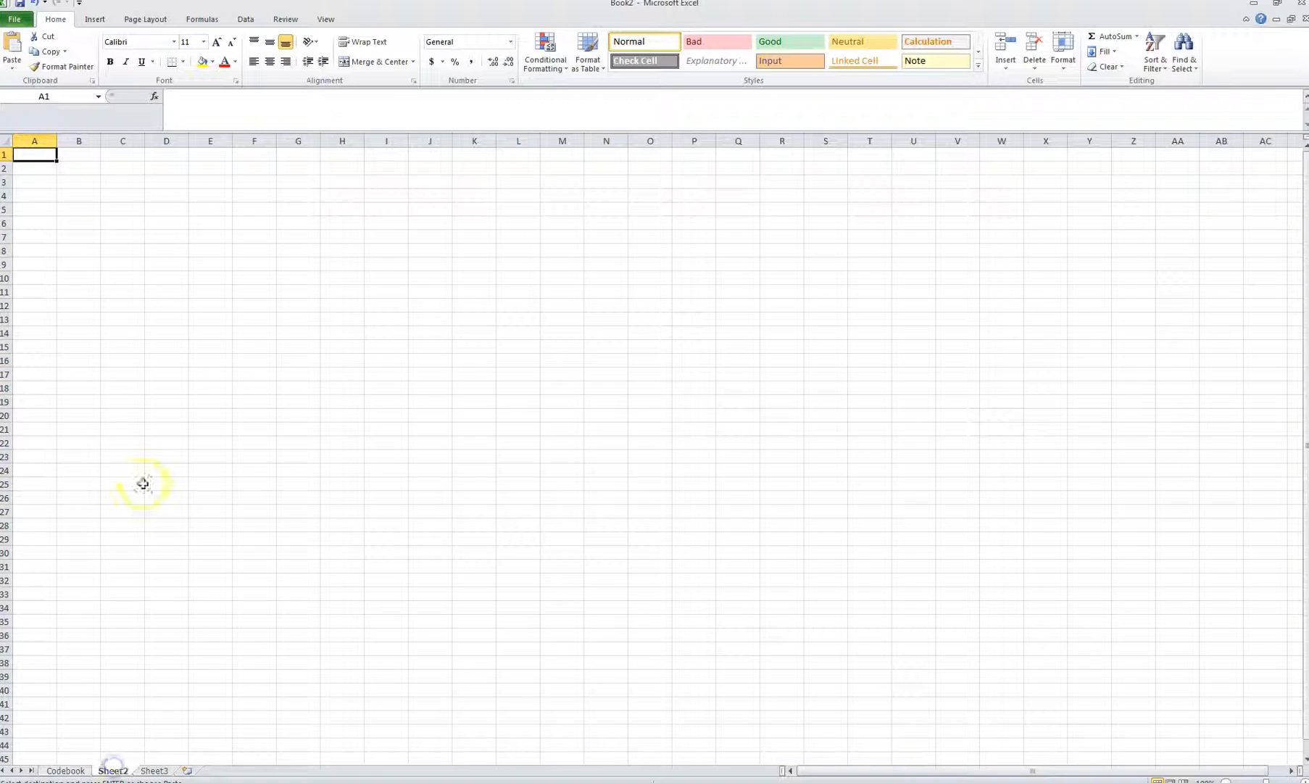
pyautogui.click(82, 156)
pyautogui.rightClick(82, 156)
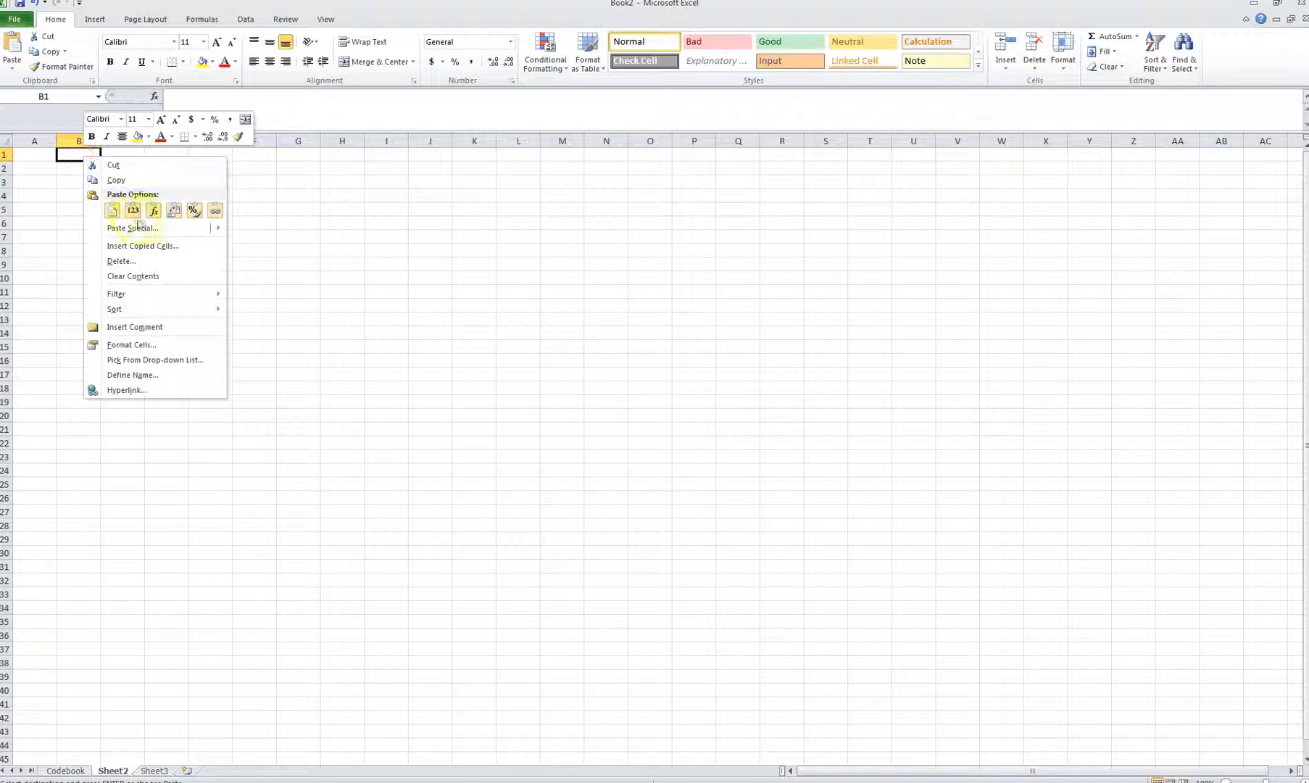
pyautogui.click(153, 211)
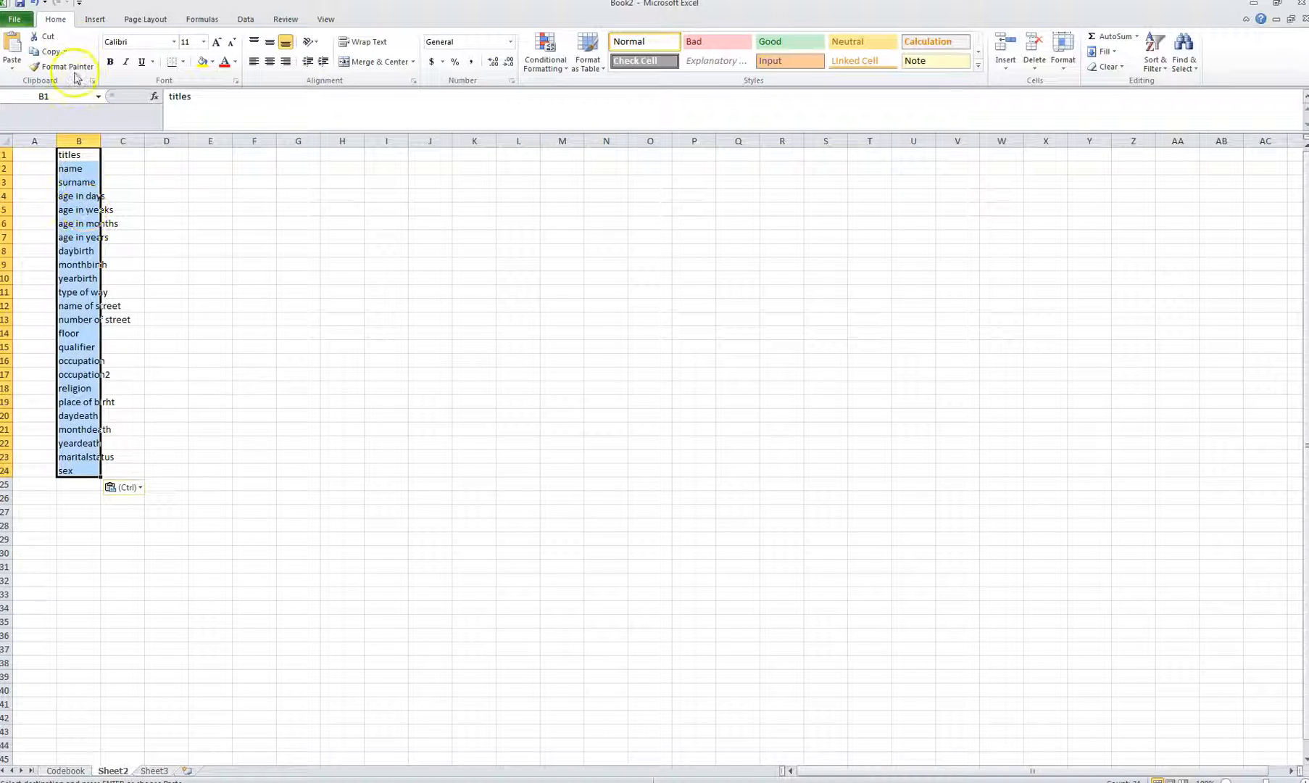
pyautogui.click(34, 6)
pyautogui.rightClick(86, 155)
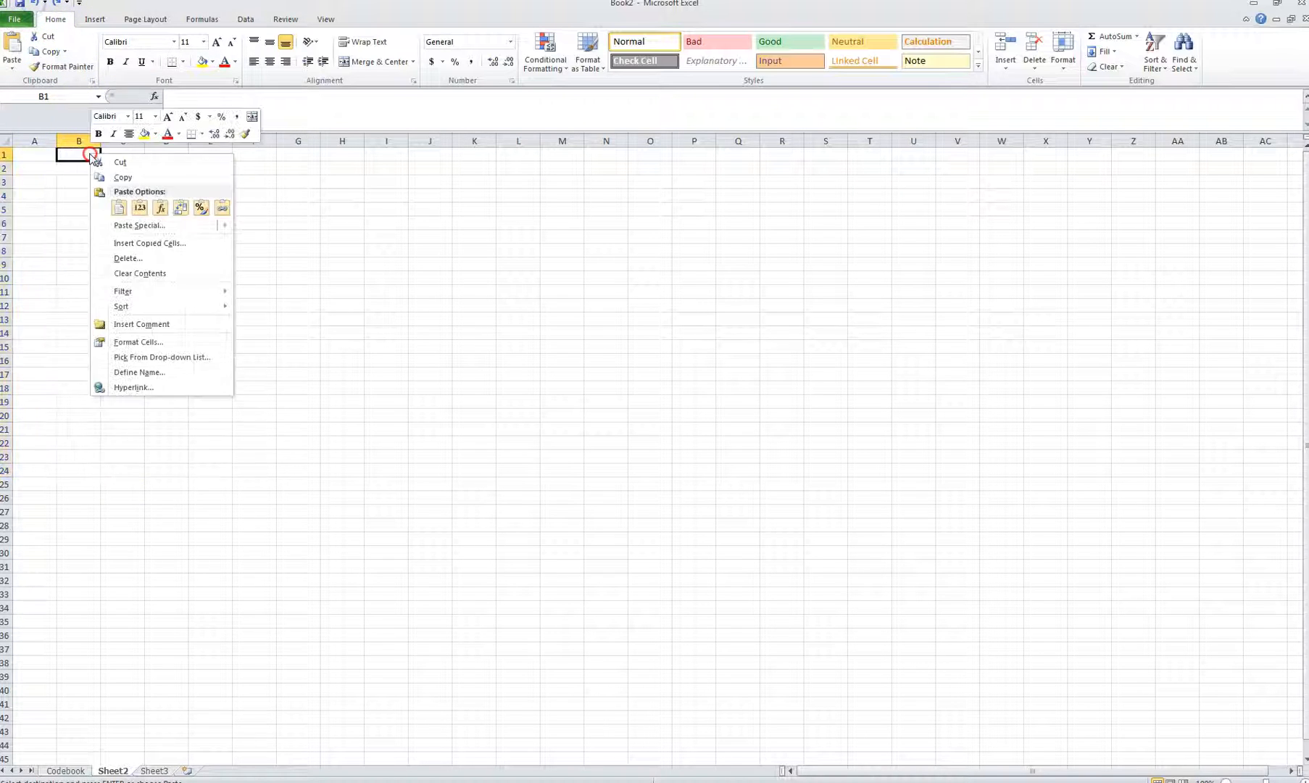
pyautogui.click(166, 209)
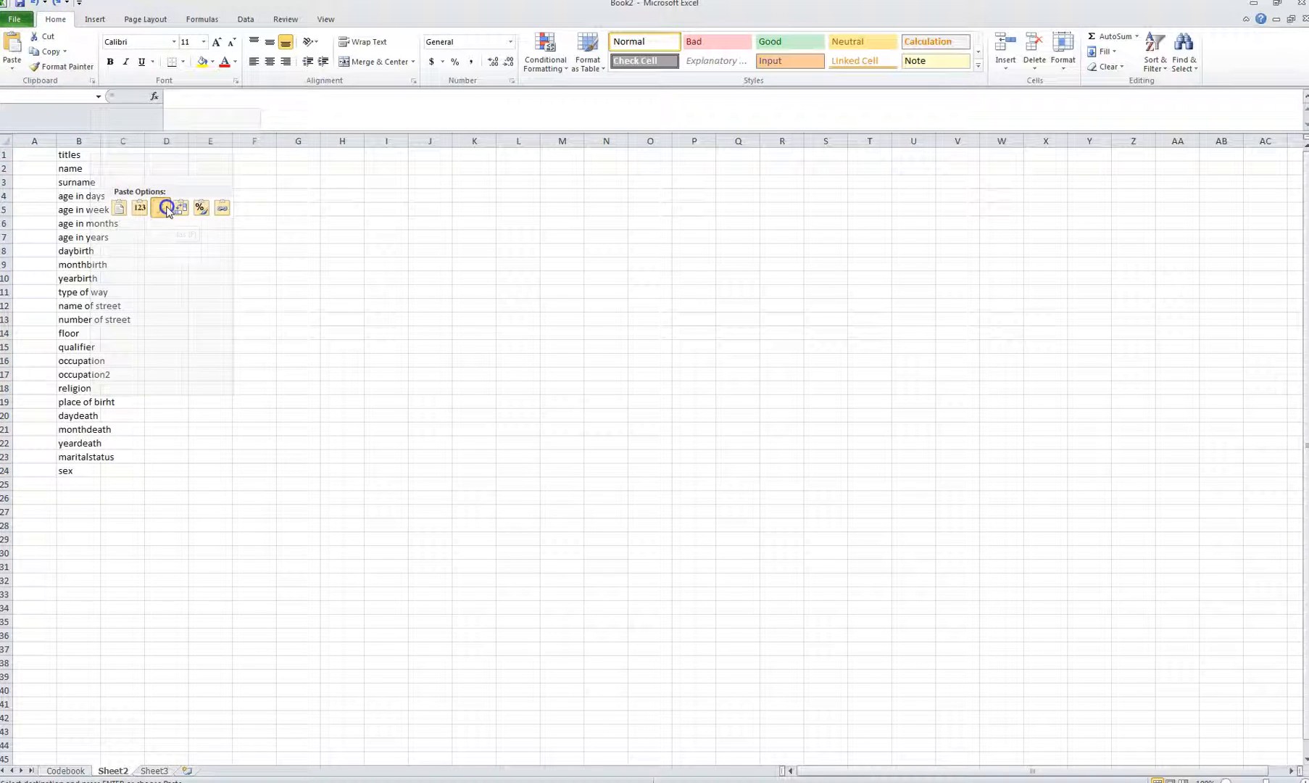
pyautogui.click(34, 5)
pyautogui.rightClick(86, 154)
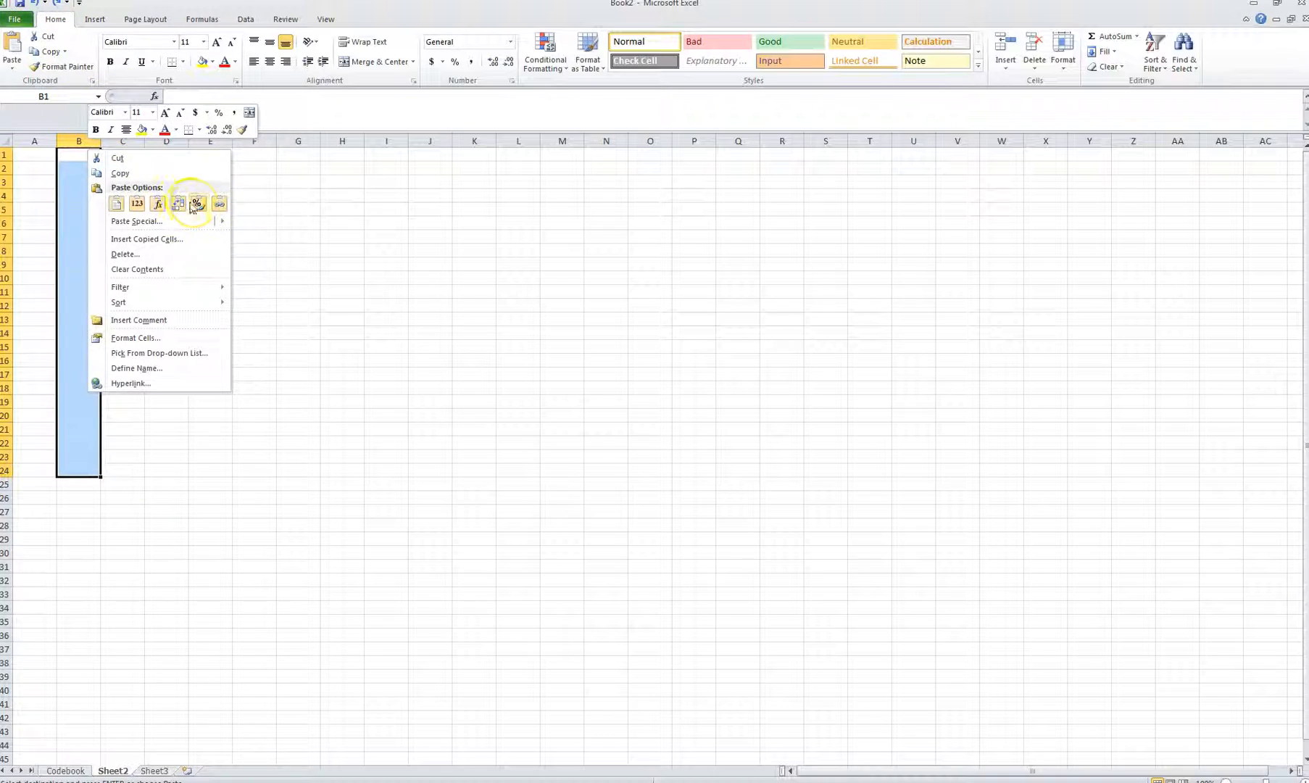
pyautogui.click(181, 198)
pyautogui.click(181, 197)
# Step: Clear the leftover pasted cells below the headers and widen column B
pyautogui.moveTo(77, 168); pyautogui.dragTo(1068, 512)
pyautogui.press('Delete')
pyautogui.moveTo(1091, 169); pyautogui.dragTo(1094, 488)
pyautogui.press('Delete')
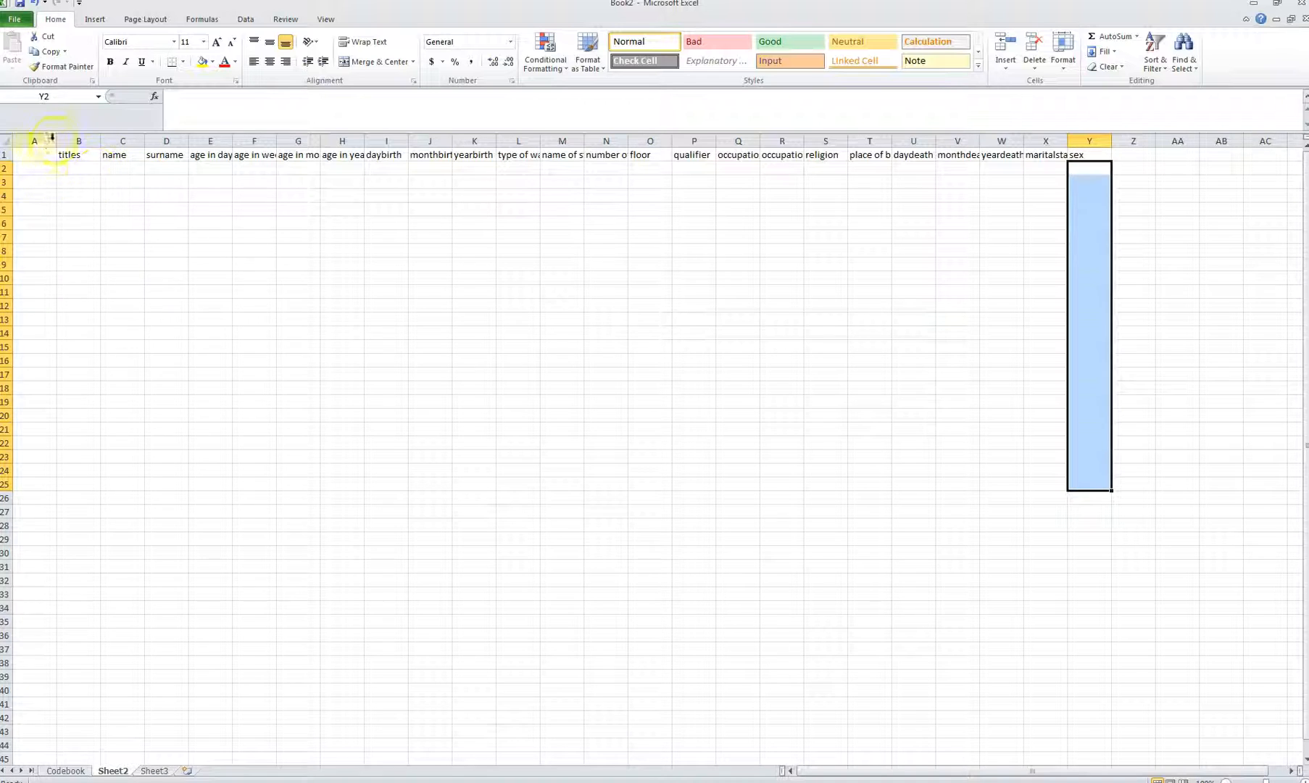
pyautogui.moveTo(102, 142); pyautogui.dragTo(116, 142)
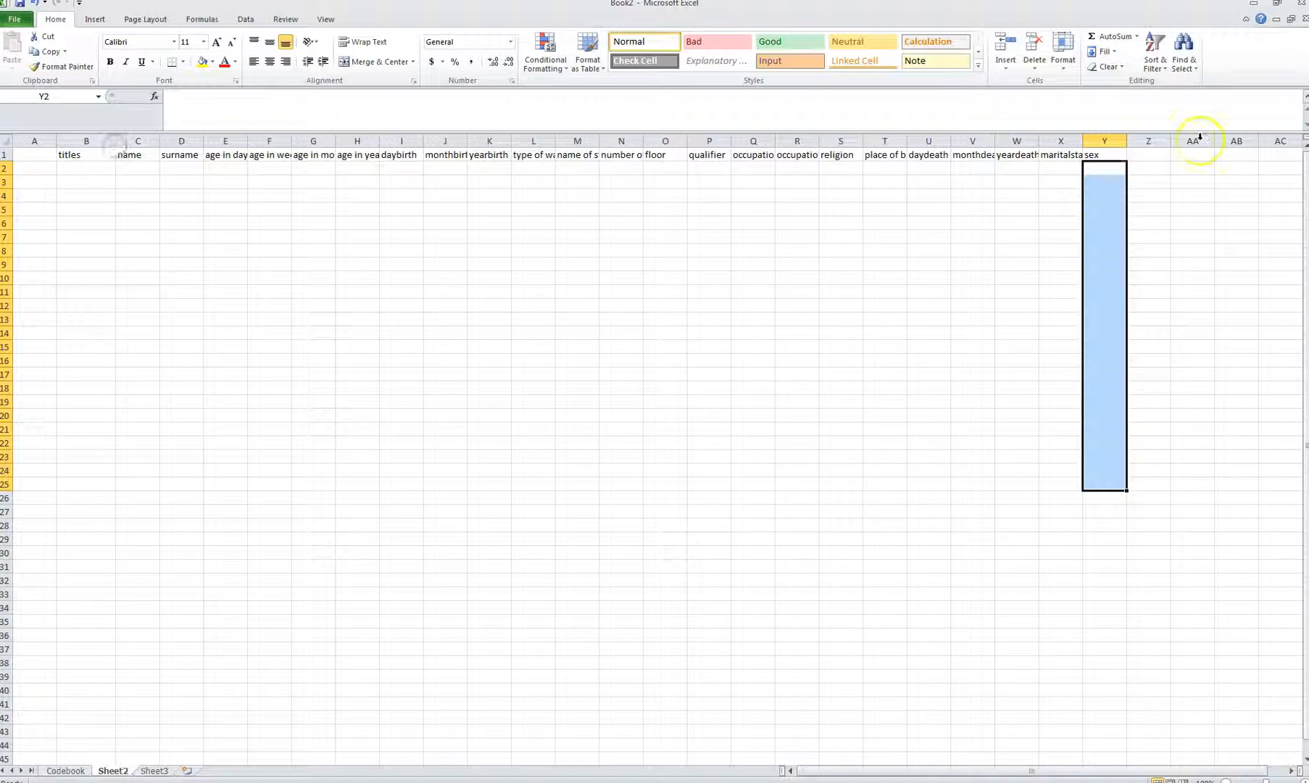
pyautogui.click(1060, 194)
pyautogui.click(30, 155)
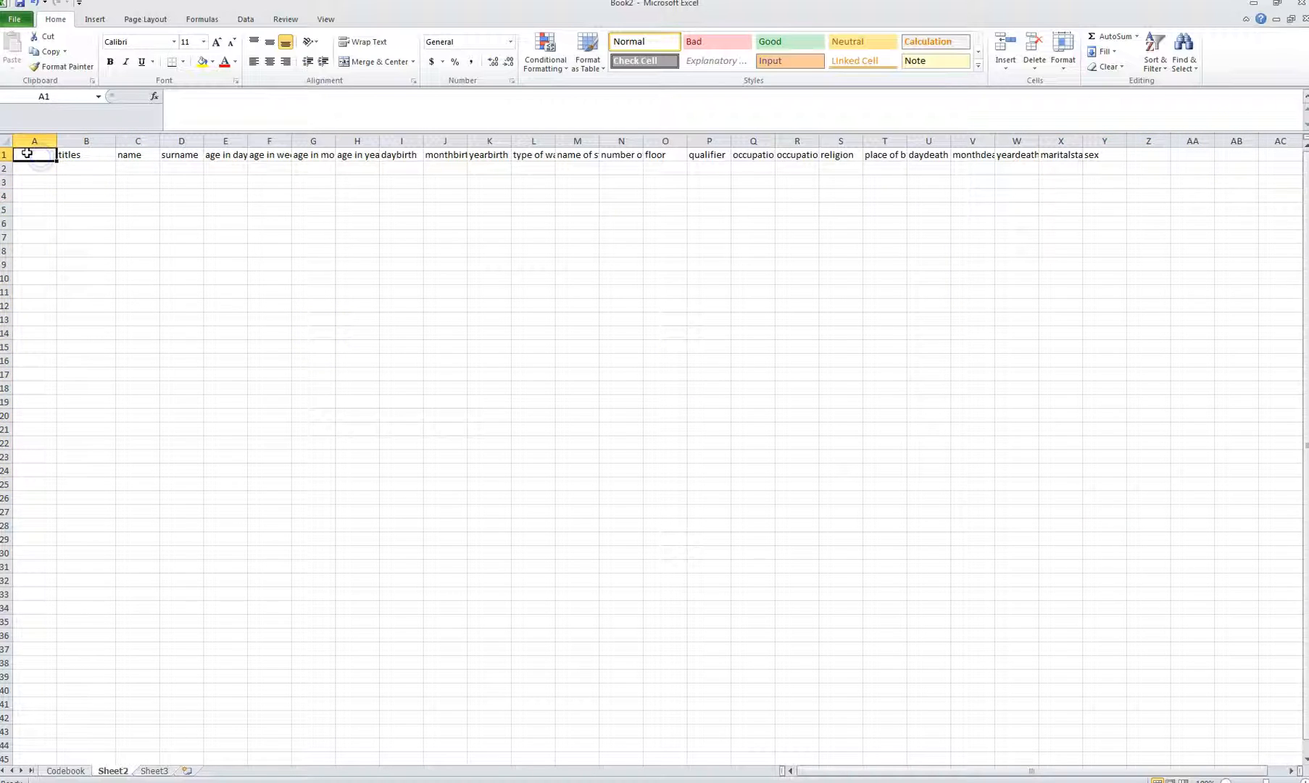
# Step: Add an id header in A1 and fill the id numbers 1 to 37 below it
pyautogui.write('id')
pyautogui.press('Return')
pyautogui.write('1')
pyautogui.press('Return')
pyautogui.write('2')
pyautogui.press('Return')
pyautogui.moveTo(44, 182); pyautogui.dragTo(54, 667)
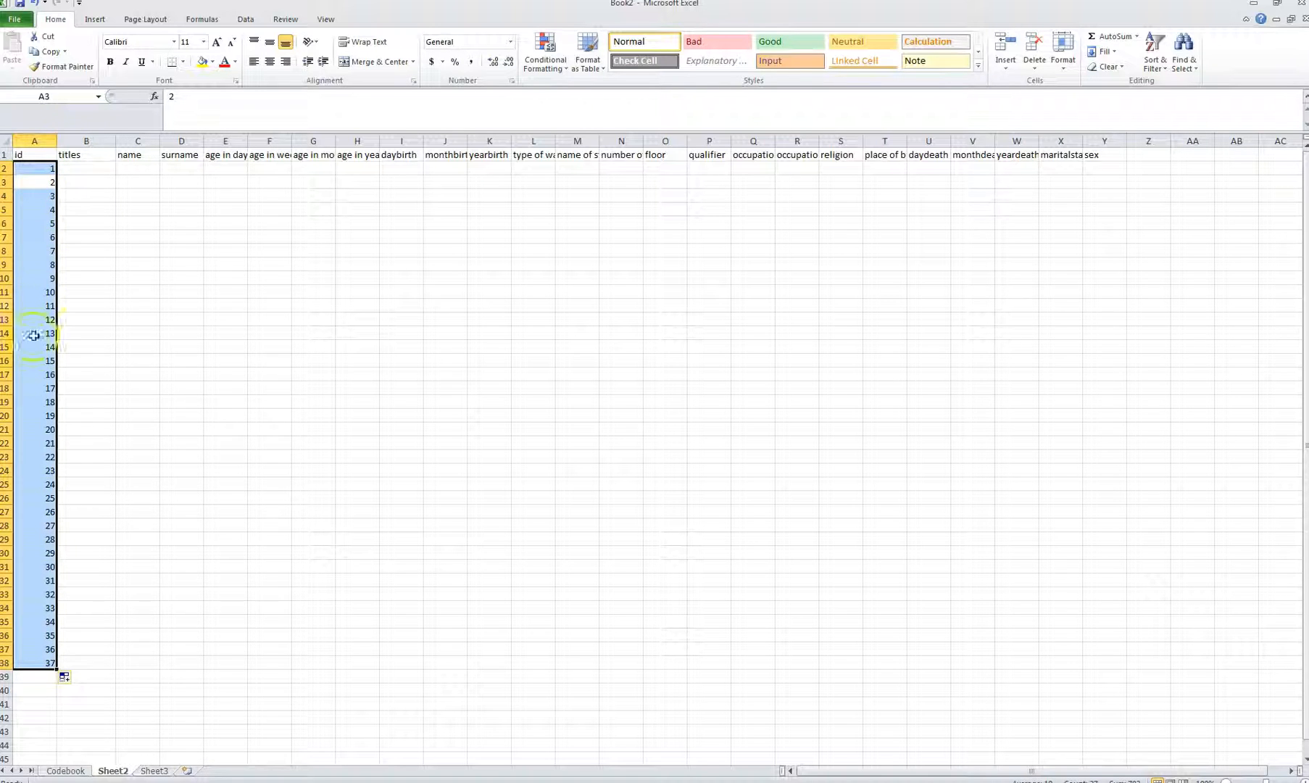
# Step: Enter the first record's title doctor, followed by a first name and surname
pyautogui.click(107, 166)
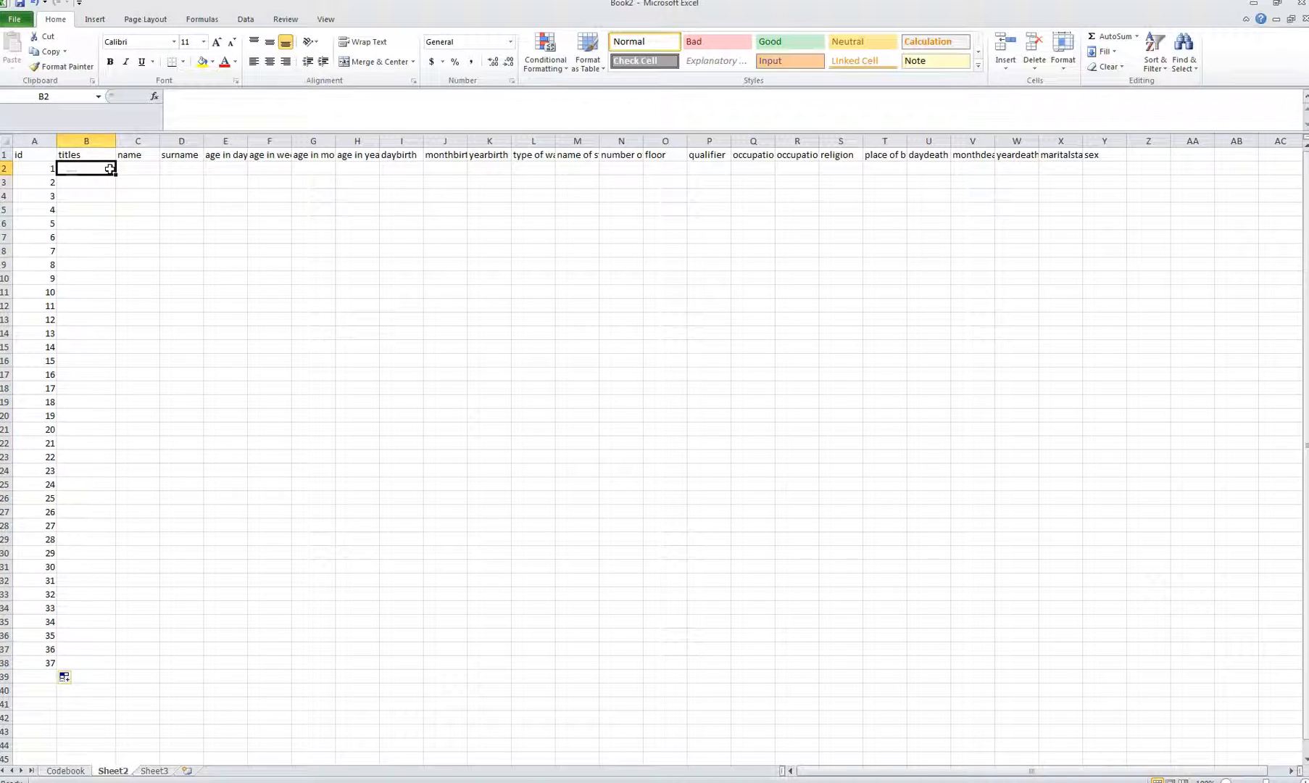
pyautogui.write('doctor')
pyautogui.press('Tab')
pyautogui.press('Tab')
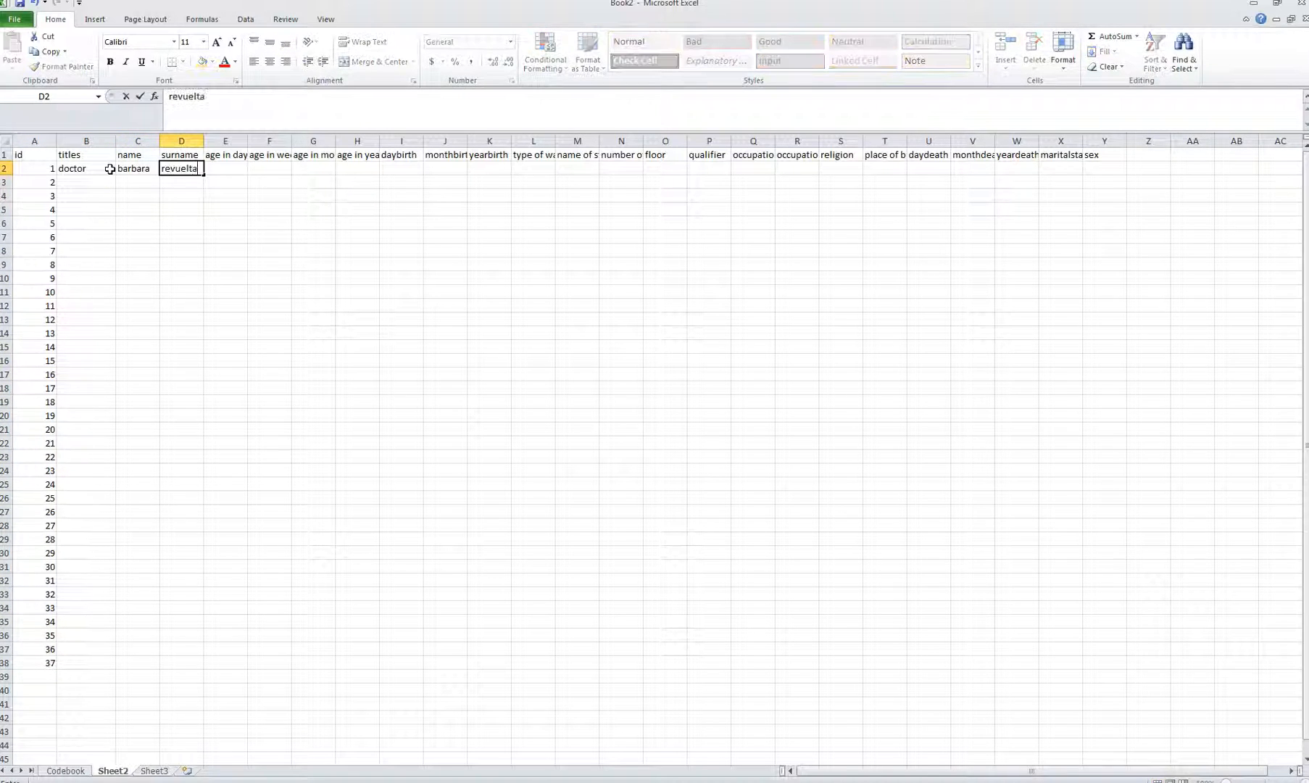
pyautogui.press('Tab')
pyautogui.press('Tab')
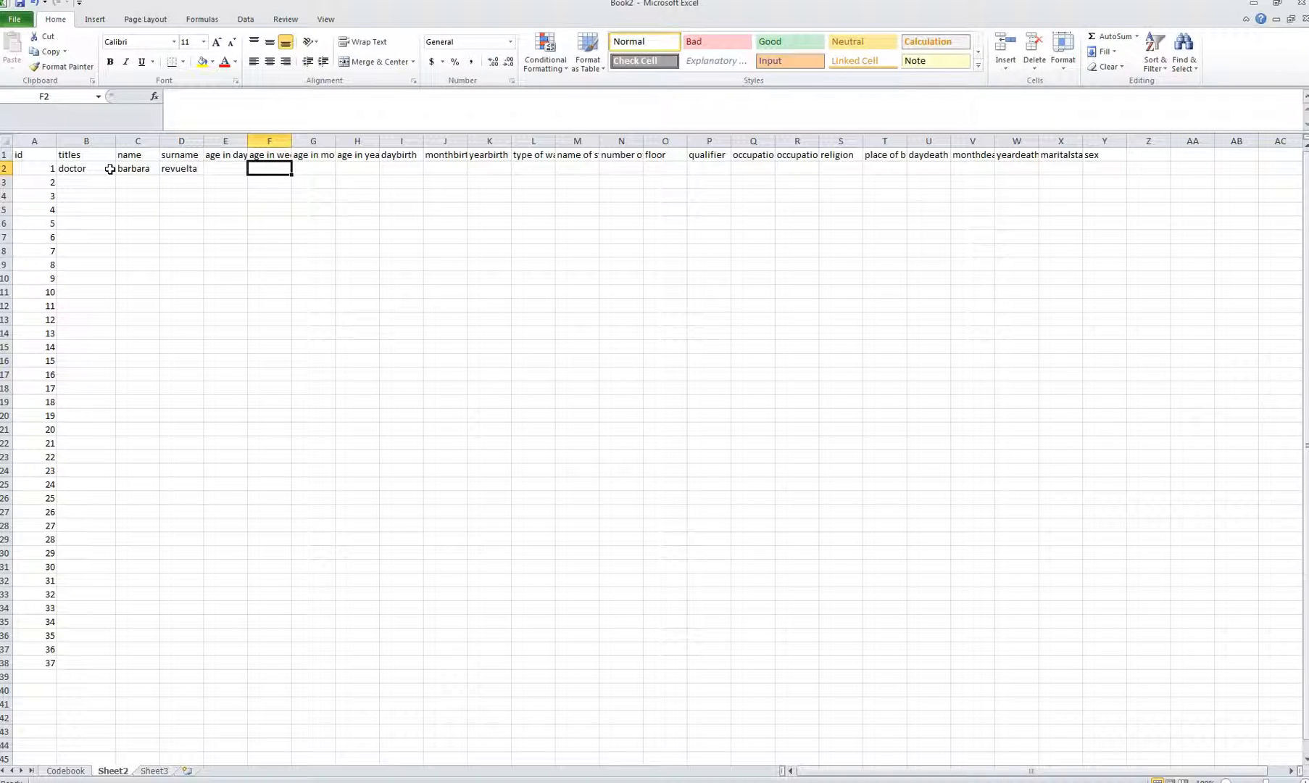
pyautogui.press('Tab')
pyautogui.press('Tab')
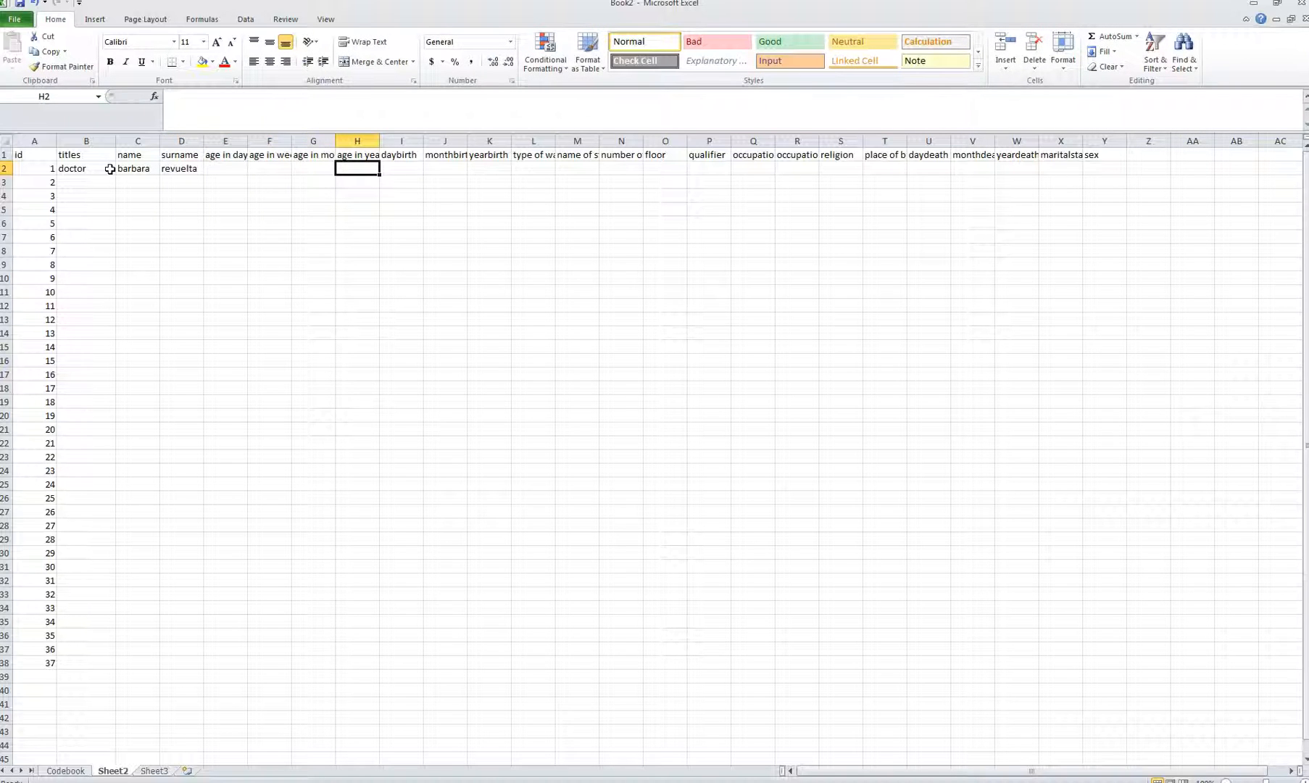
pyautogui.press('Tab')
pyautogui.press('Tab')
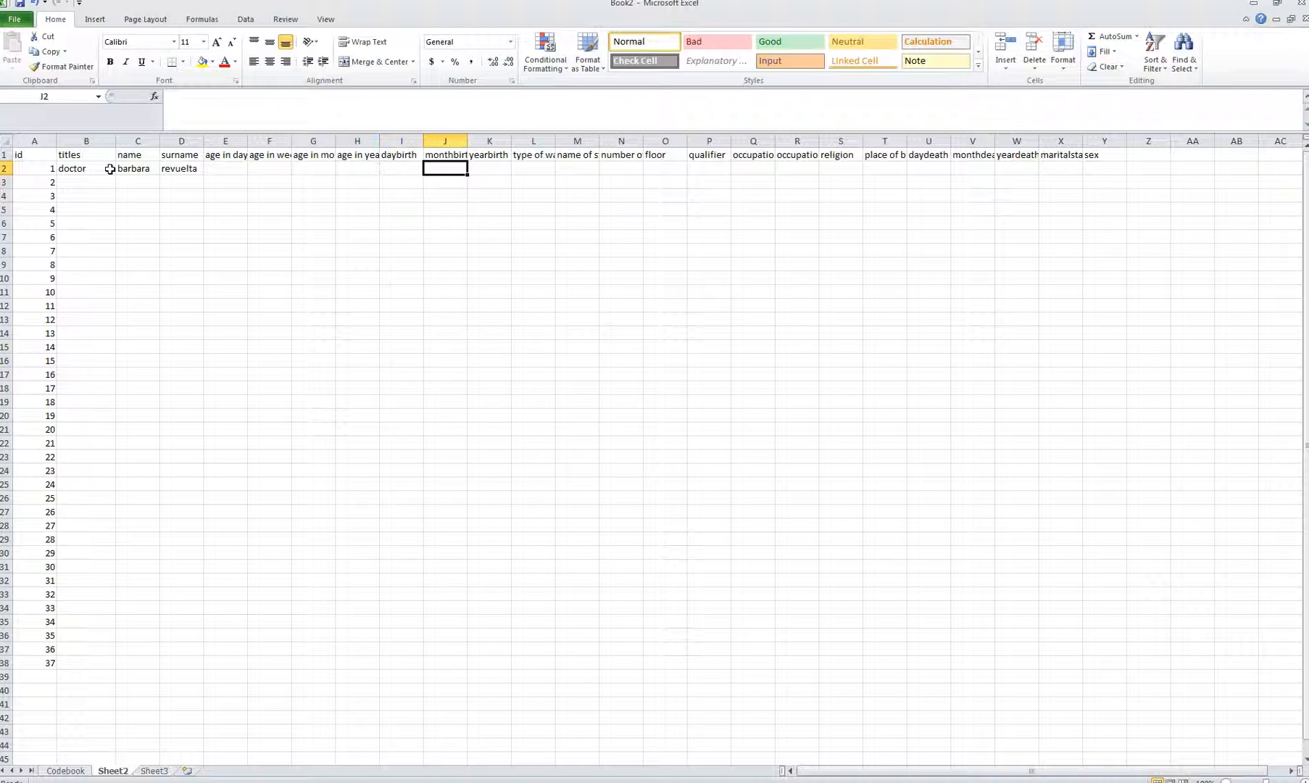
pyautogui.click(1147, 168)
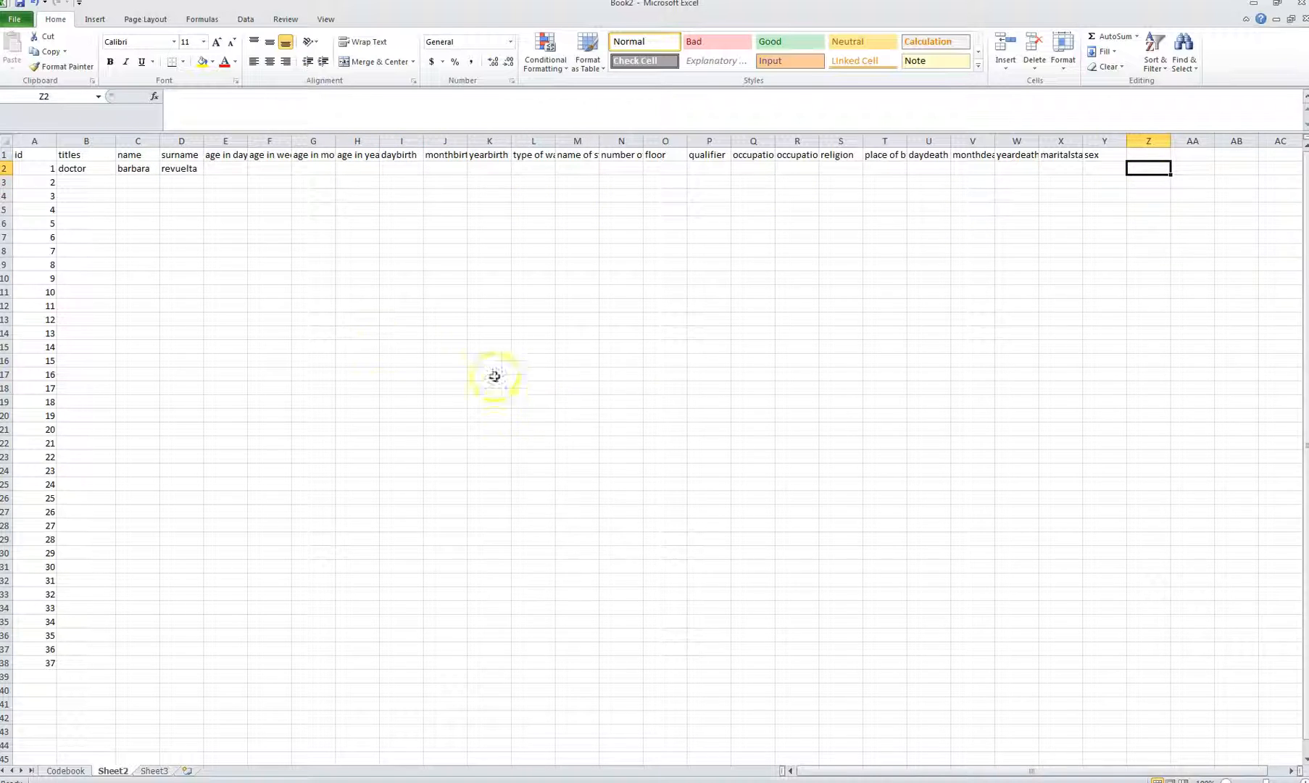
pyautogui.click(64, 771)
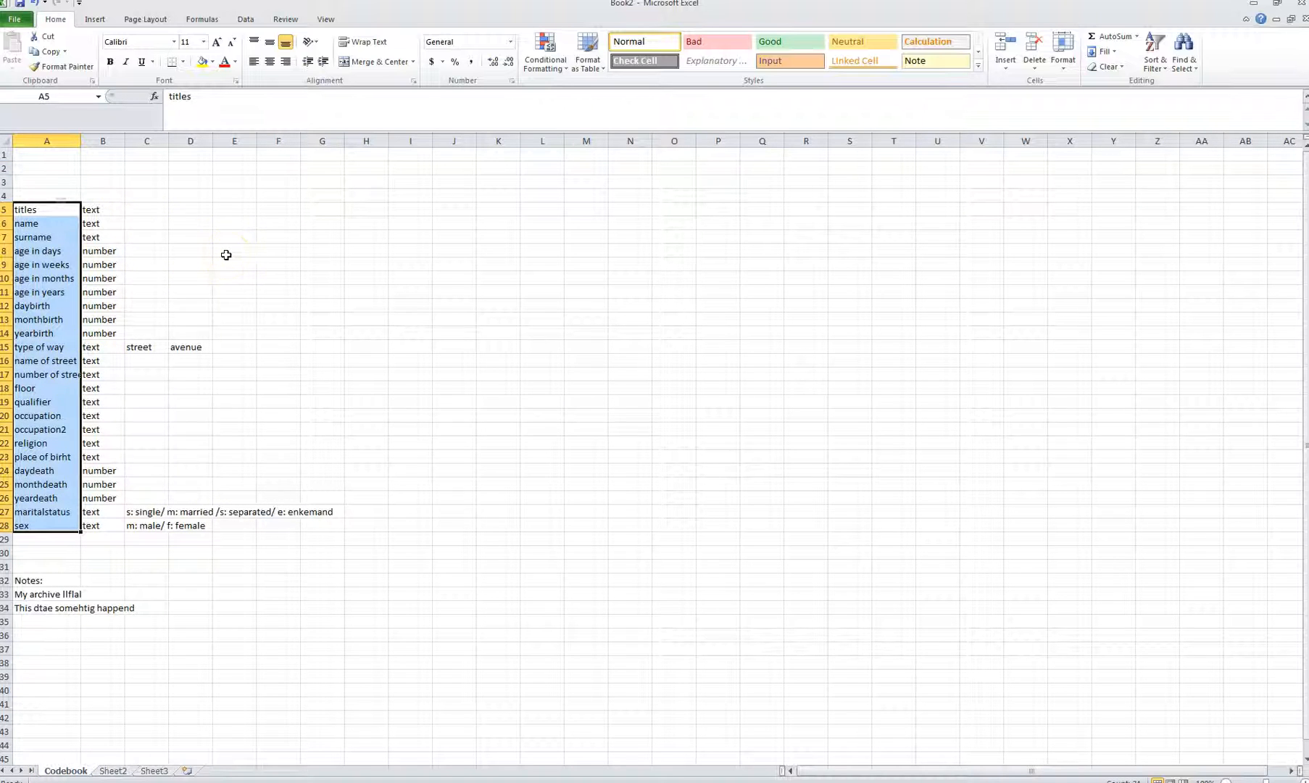
# Step: Type 'CODEBOOK: This file was' into cell A2 as the sheet description
pyautogui.click(63, 169)
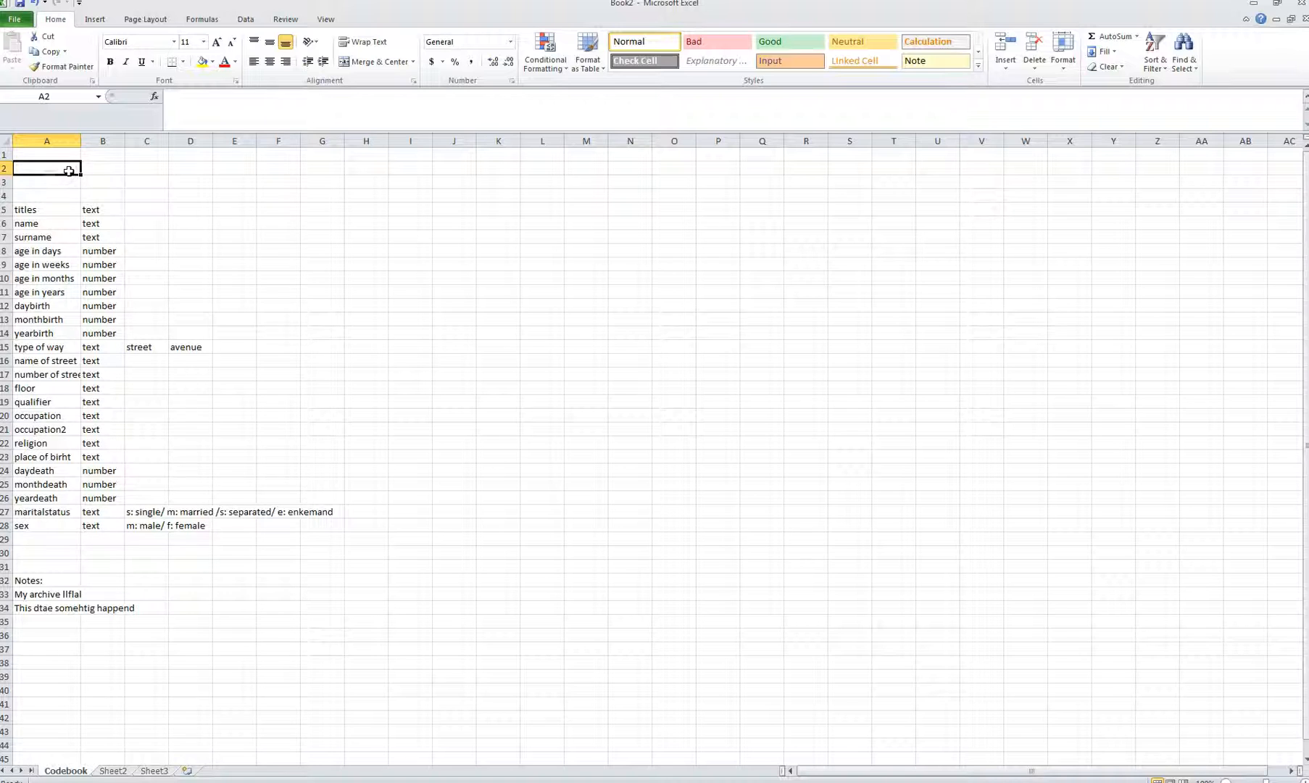
pyautogui.write('CODEBOOK: T')
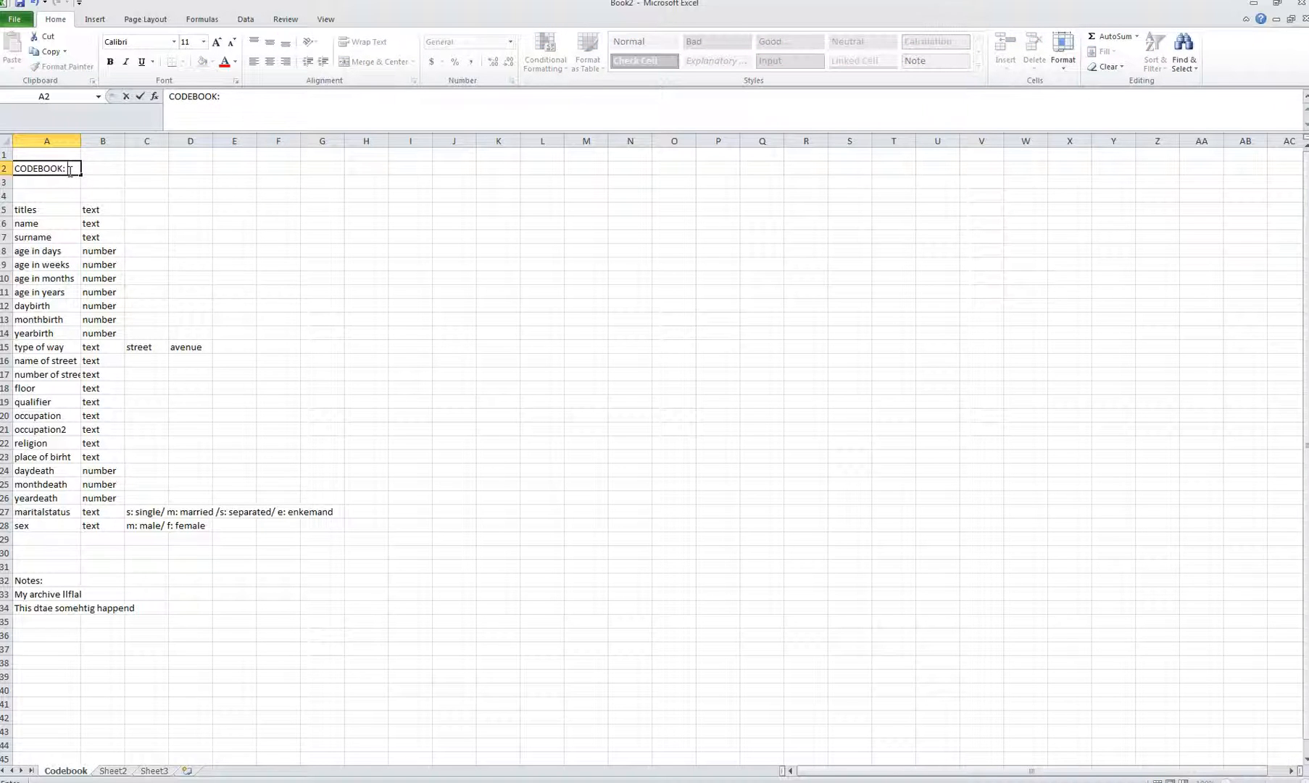
pyautogui.write('his')
pyautogui.press('BackSpace')
pyautogui.press('BackSpace')
pyautogui.press('BackSpace')
pyautogui.write('his file was')
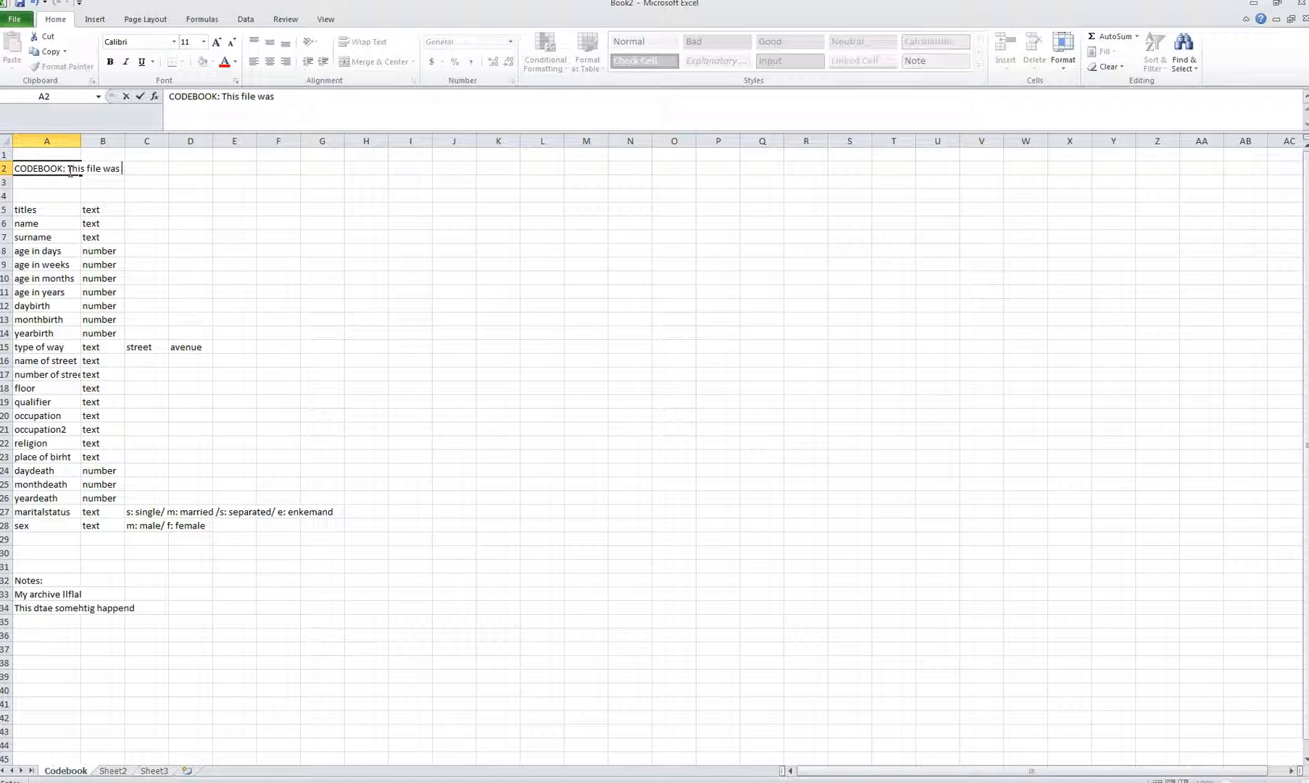